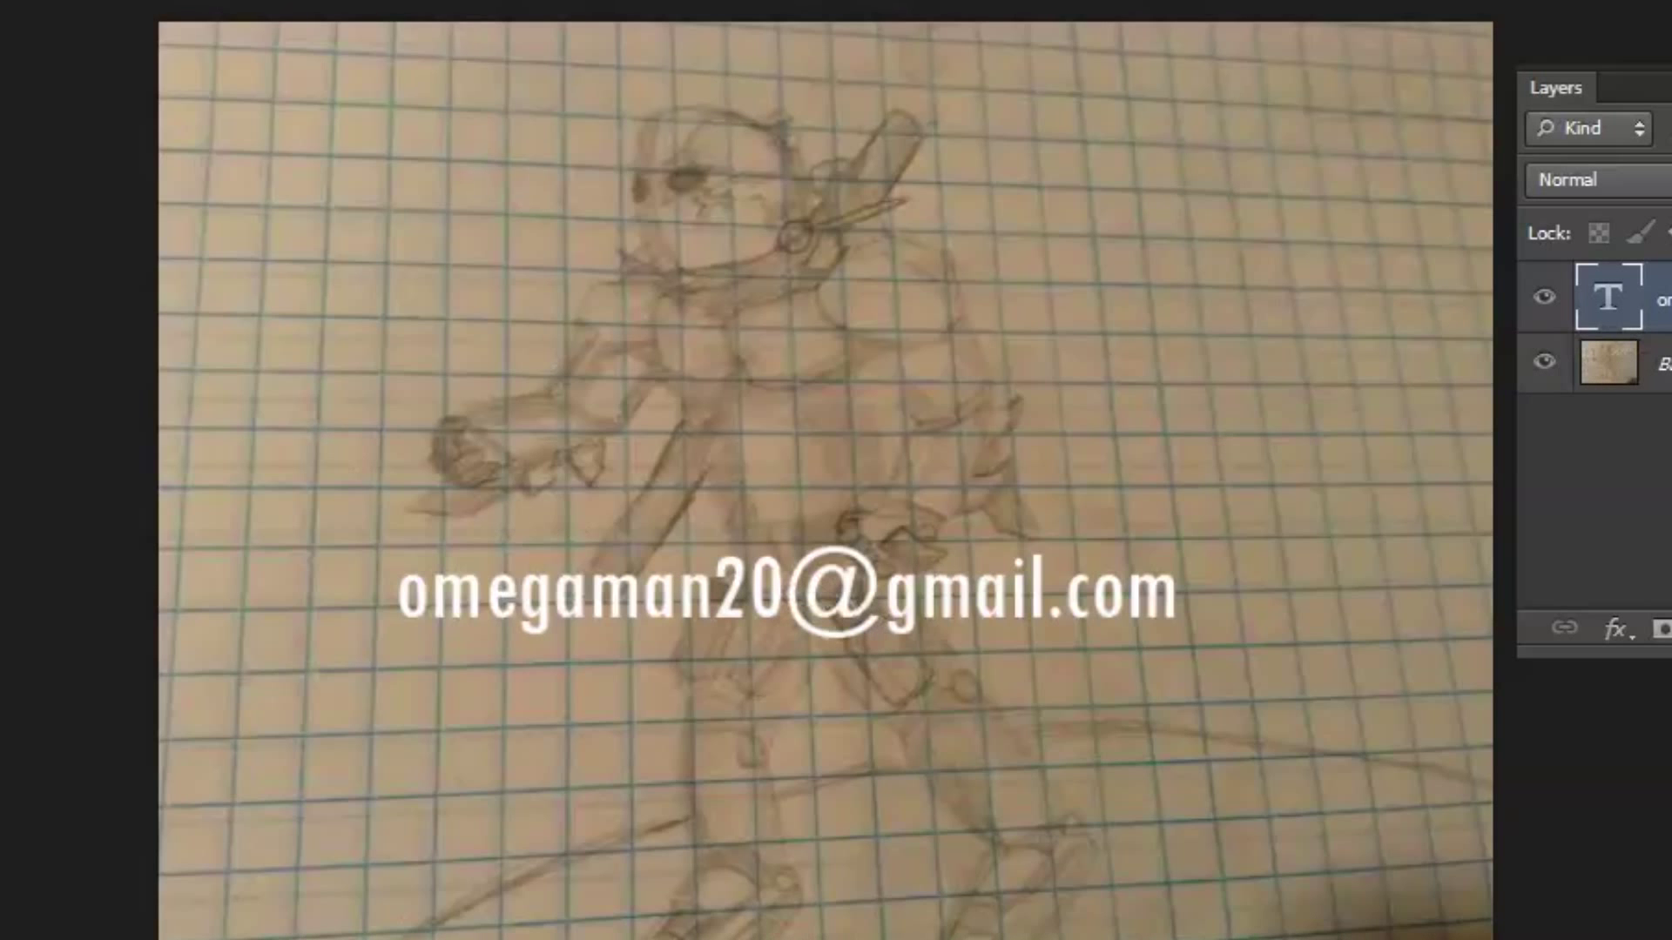
Move the e-mail address text lower over the sketch and hide its text layer
{"action": "left_click_drag", "start_coordinate": [853, 643], "coordinate": [850, 694]}
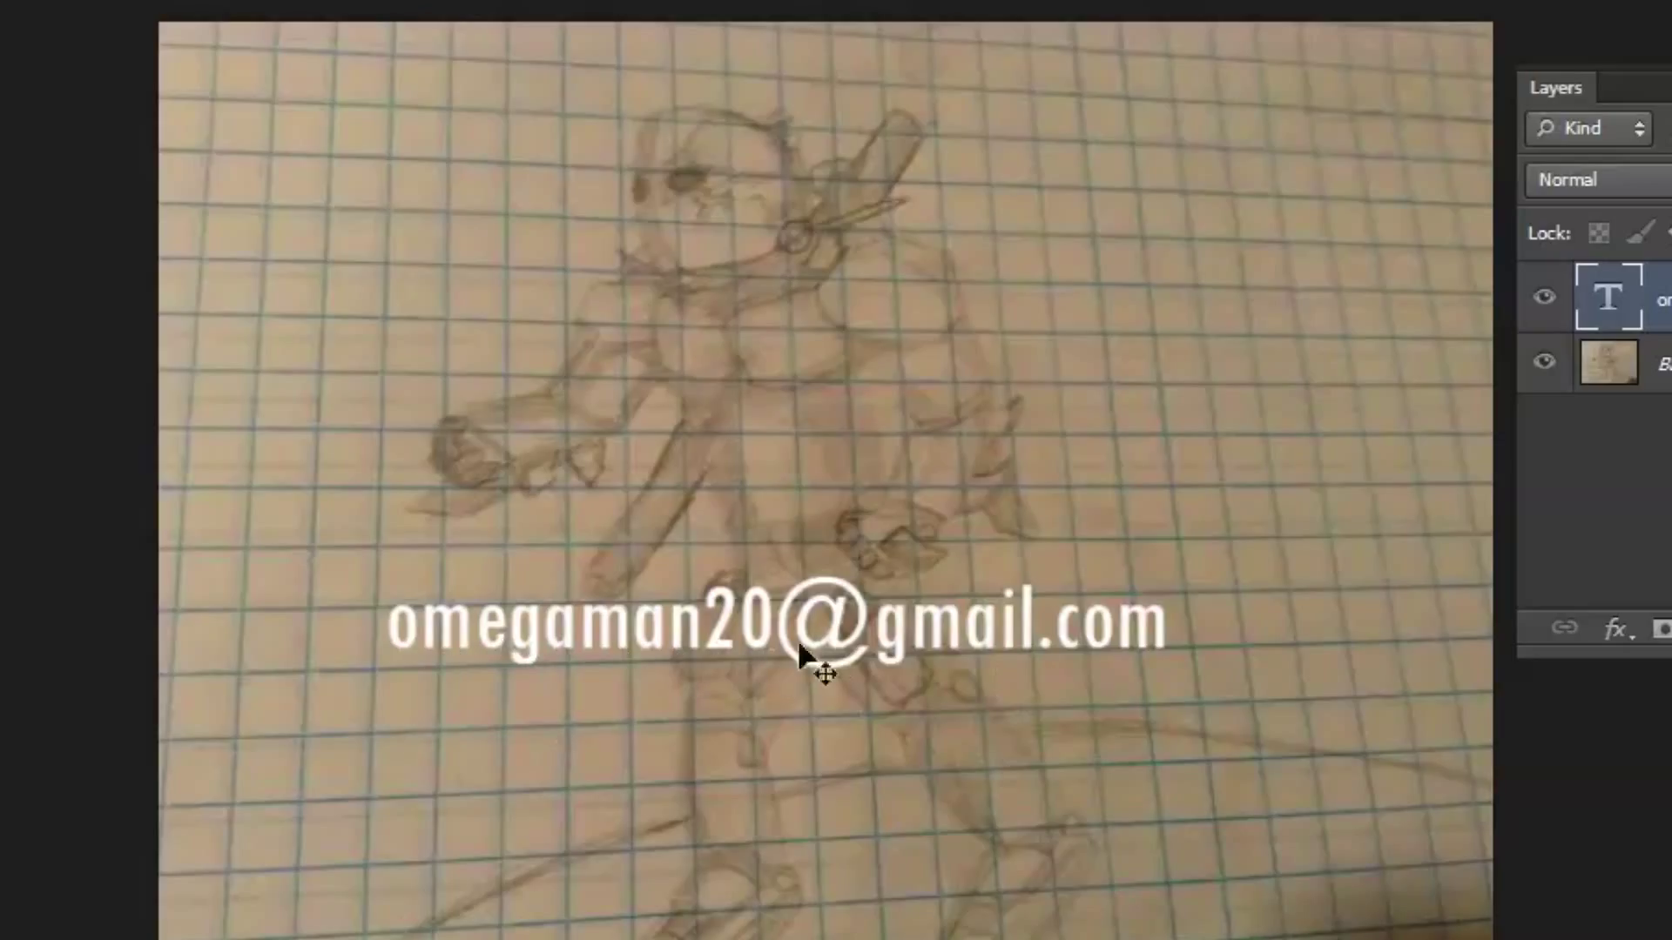
{"action": "left_click_drag", "start_coordinate": [795, 721], "coordinate": [861, 786]}
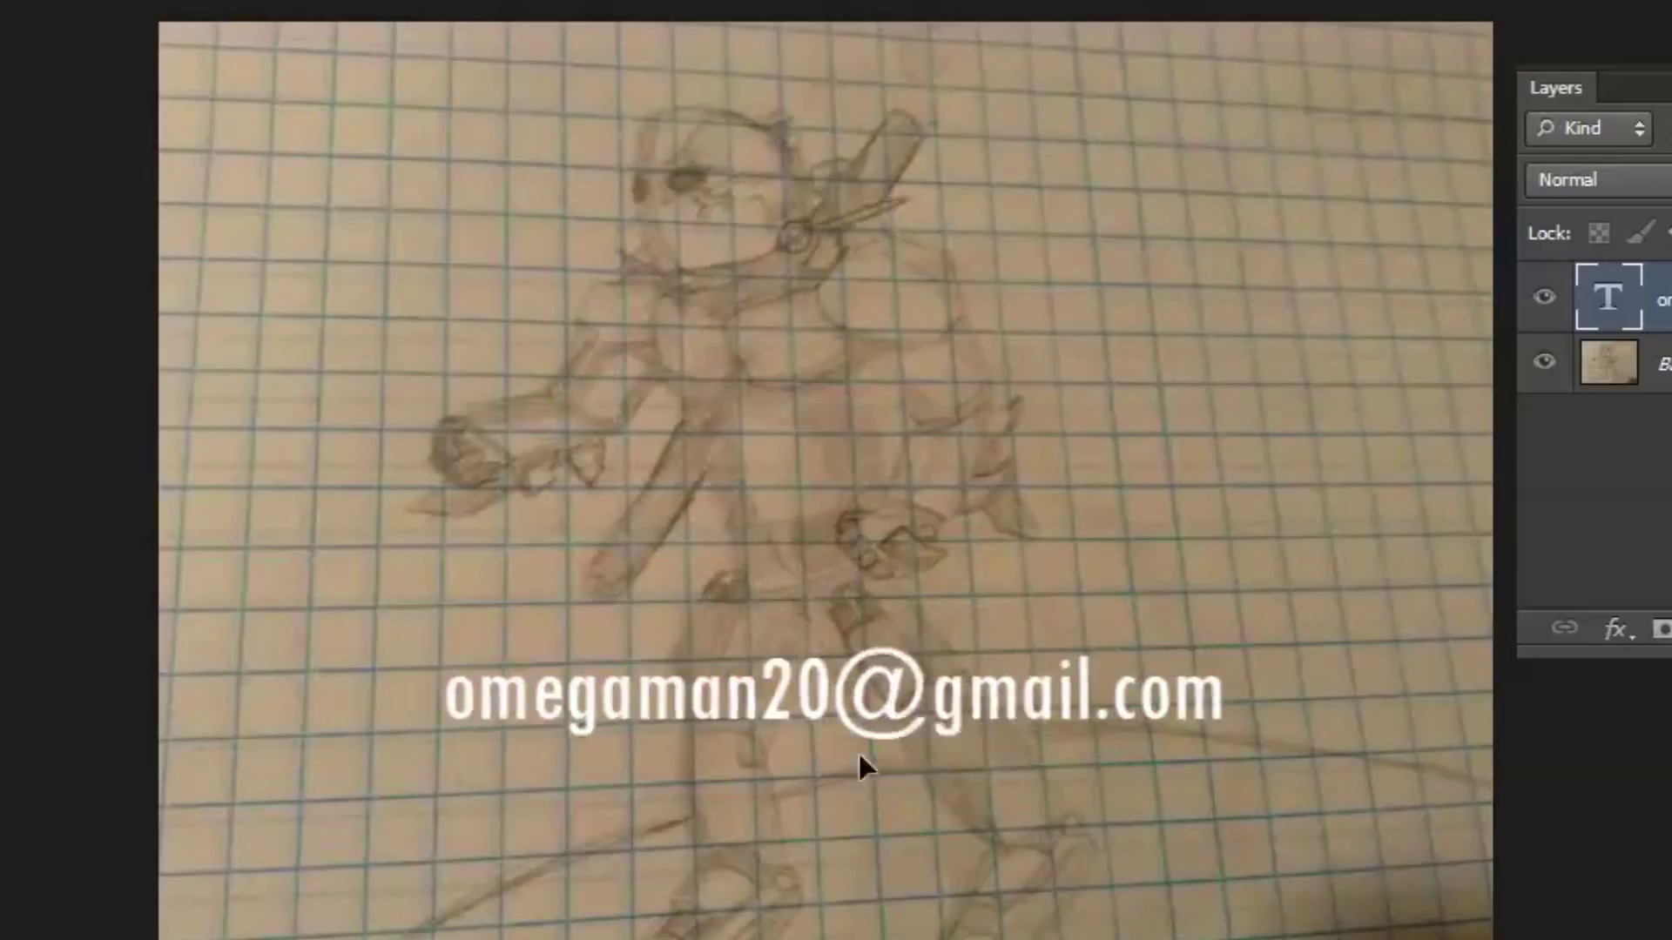
{"action": "left_click", "coordinate": [1541, 304]}
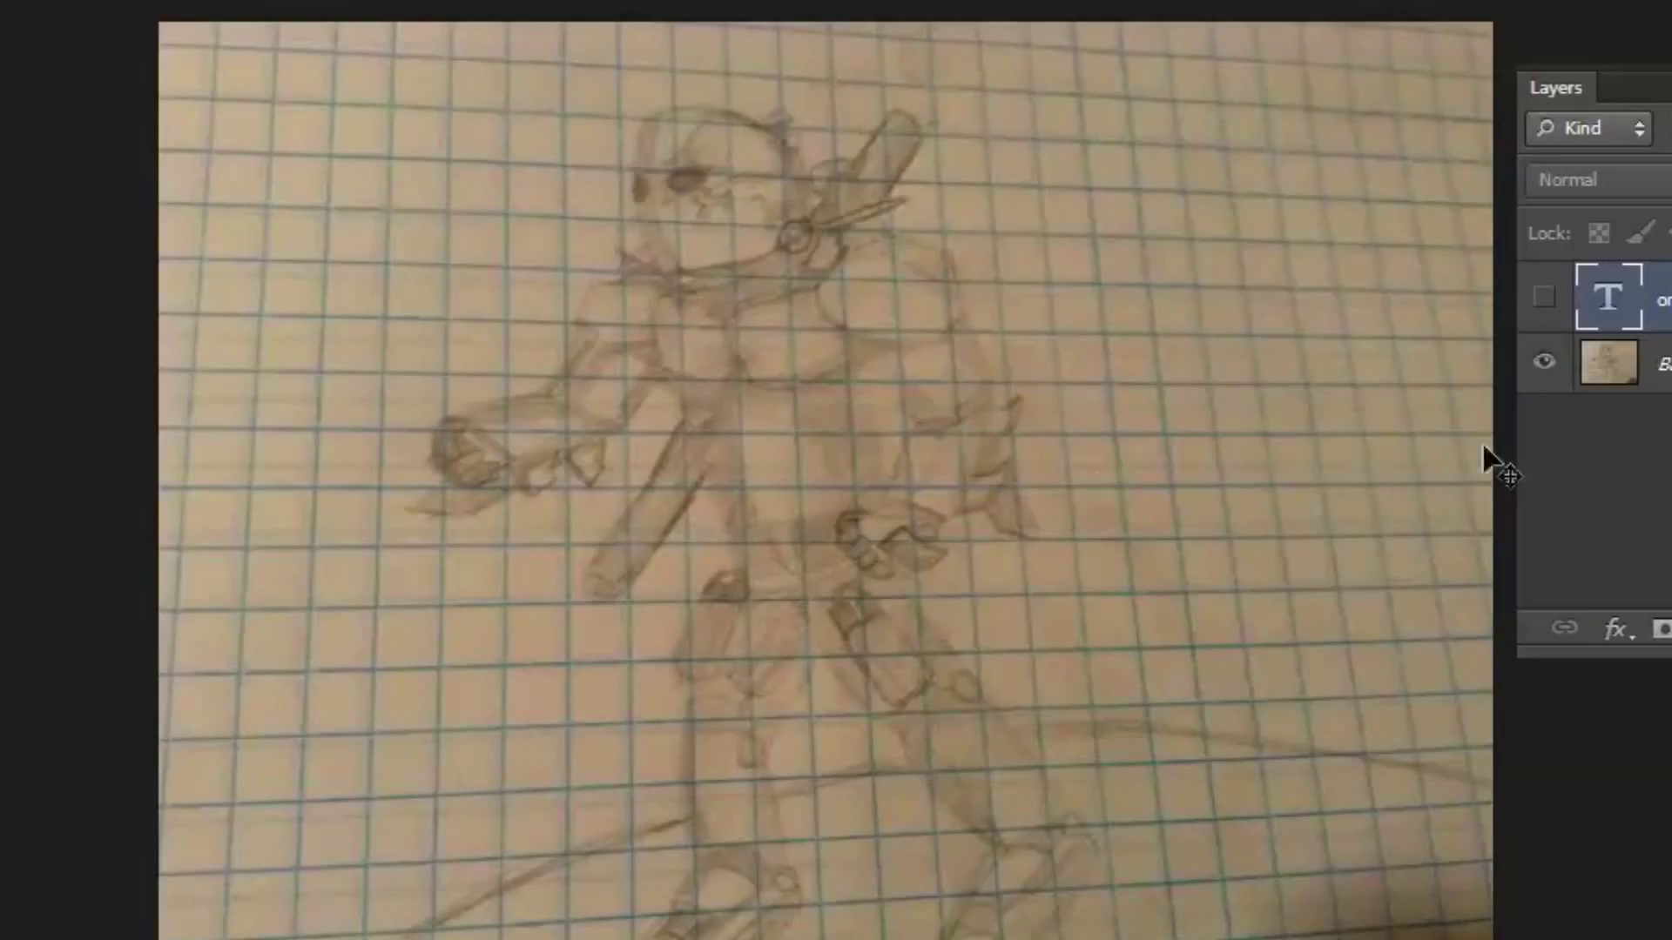
Brighten the sketch photo on the background layer with an image adjustment so the paper looks whiter and the pencil lines stronger
{"action": "left_click", "coordinate": [1659, 364]}
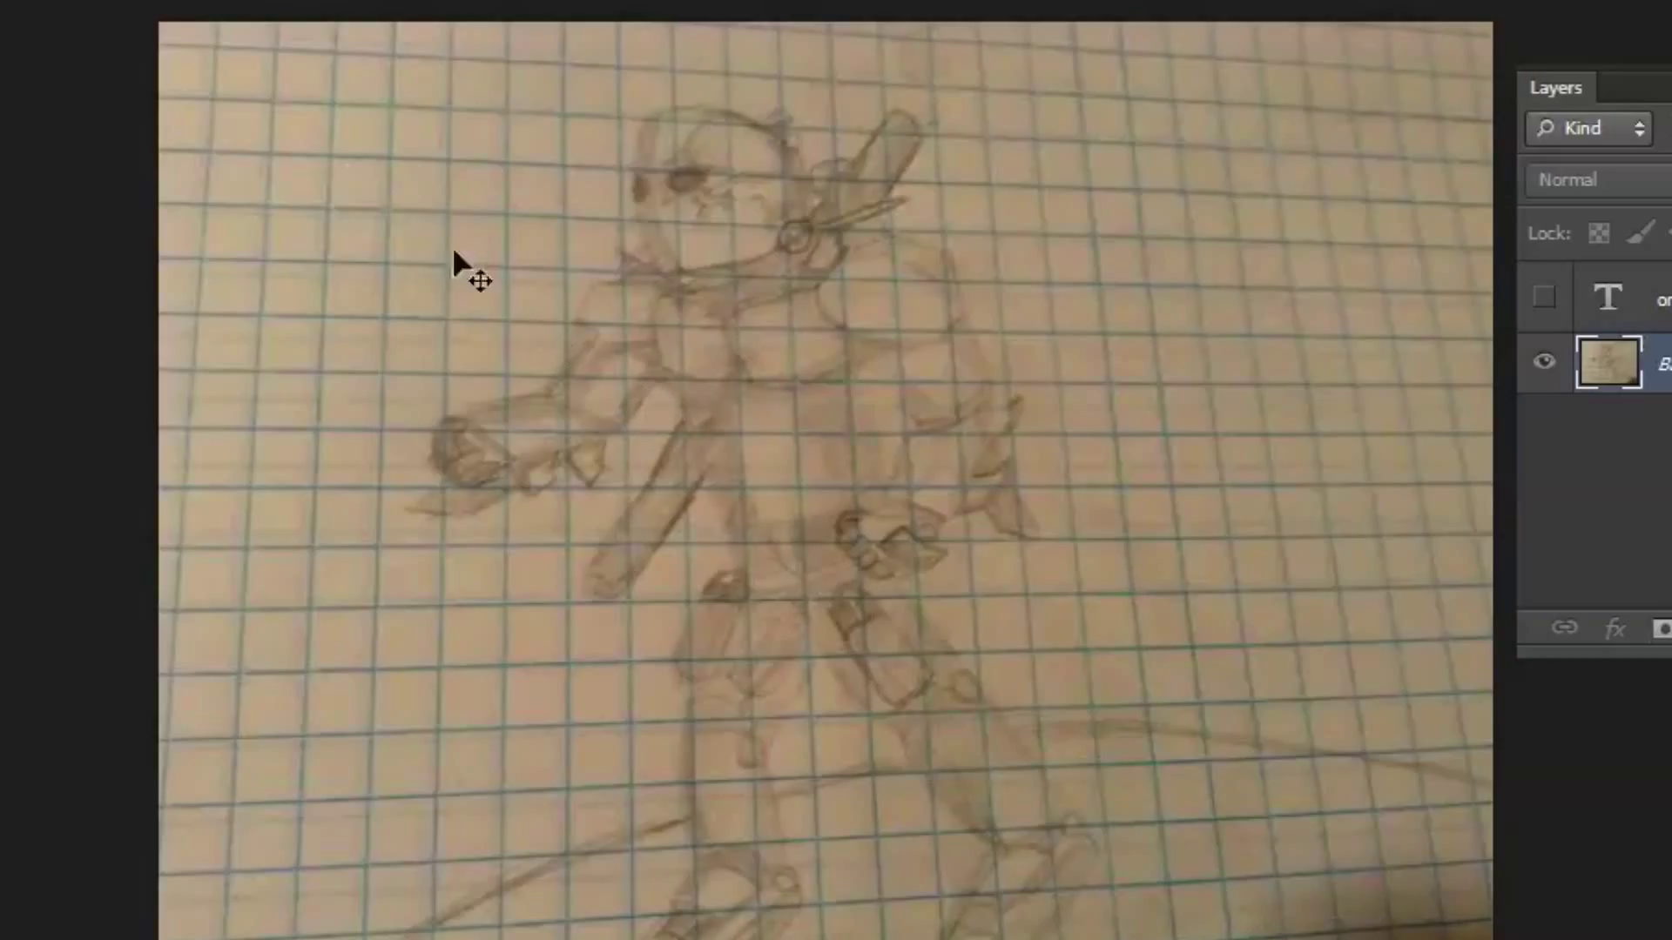
{"action": "left_click", "coordinate": [0, 0]}
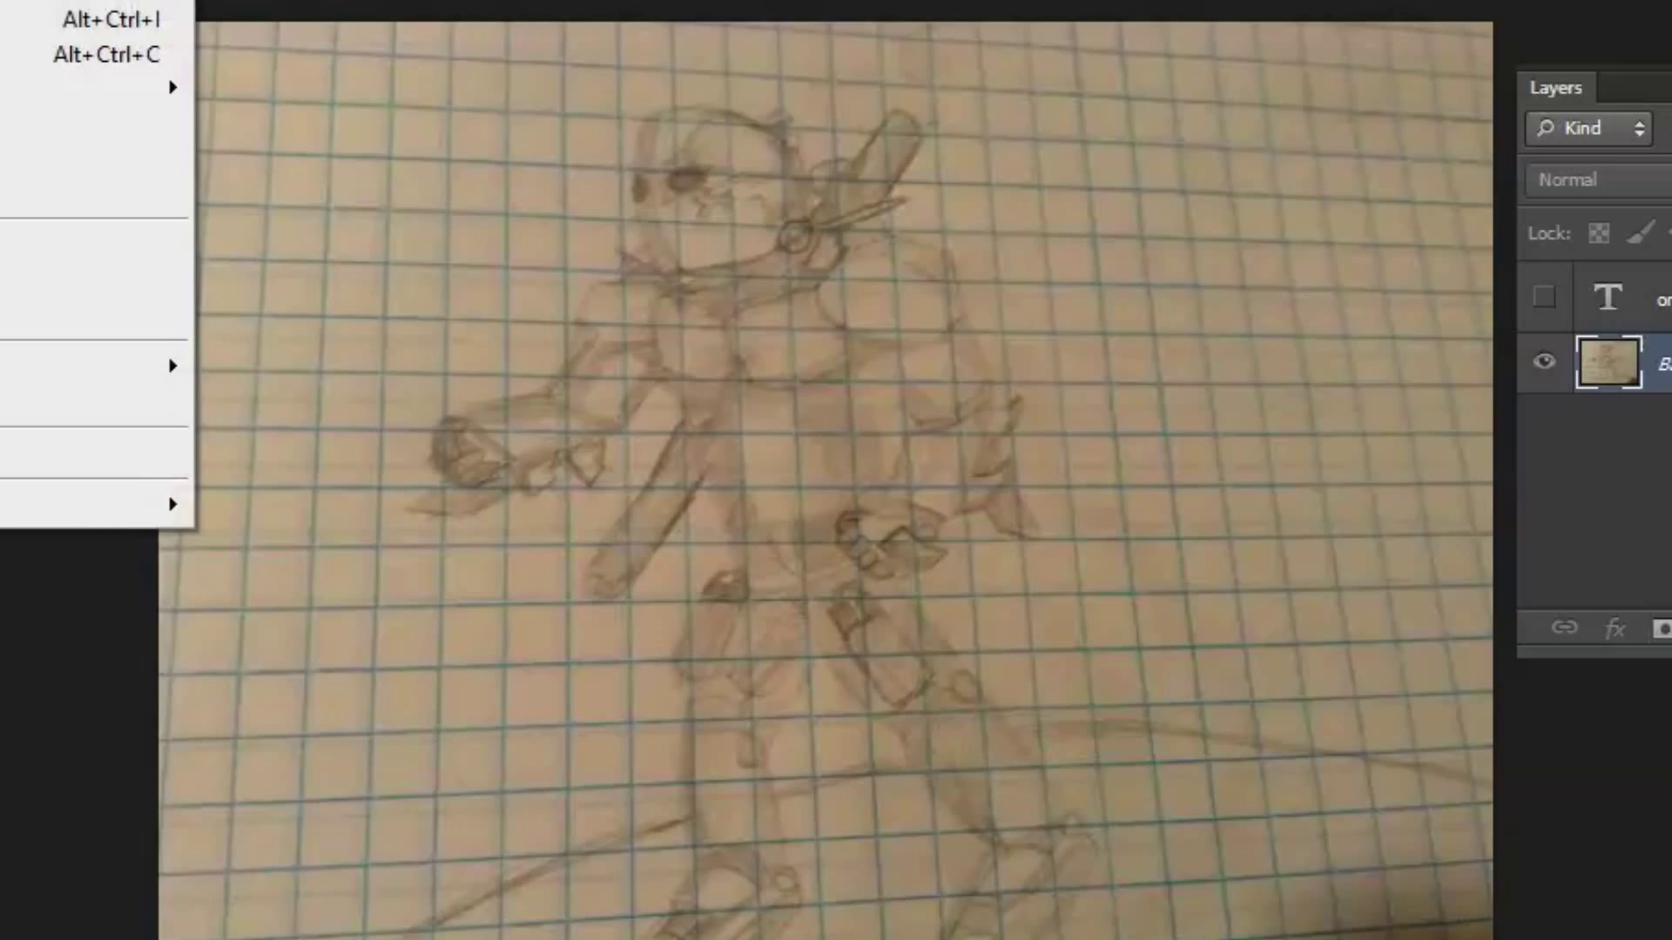
{"action": "key", "text": "Escape"}
{"action": "key", "text": "alt+i"}
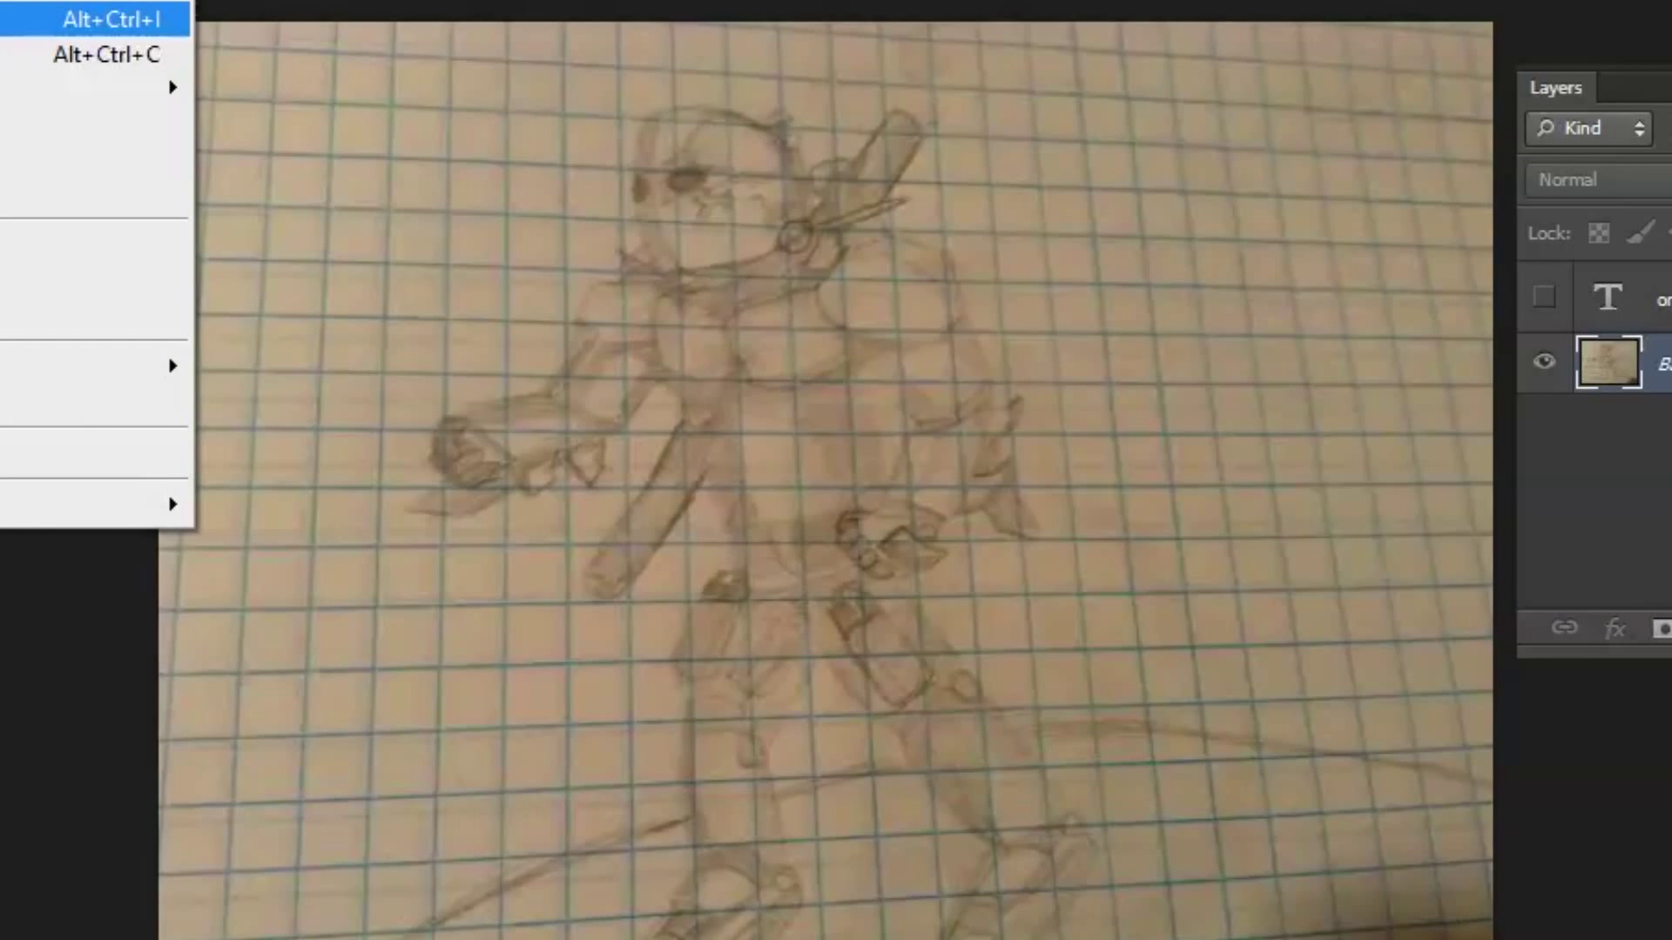
{"action": "mouse_move", "coordinate": [0, 0]}
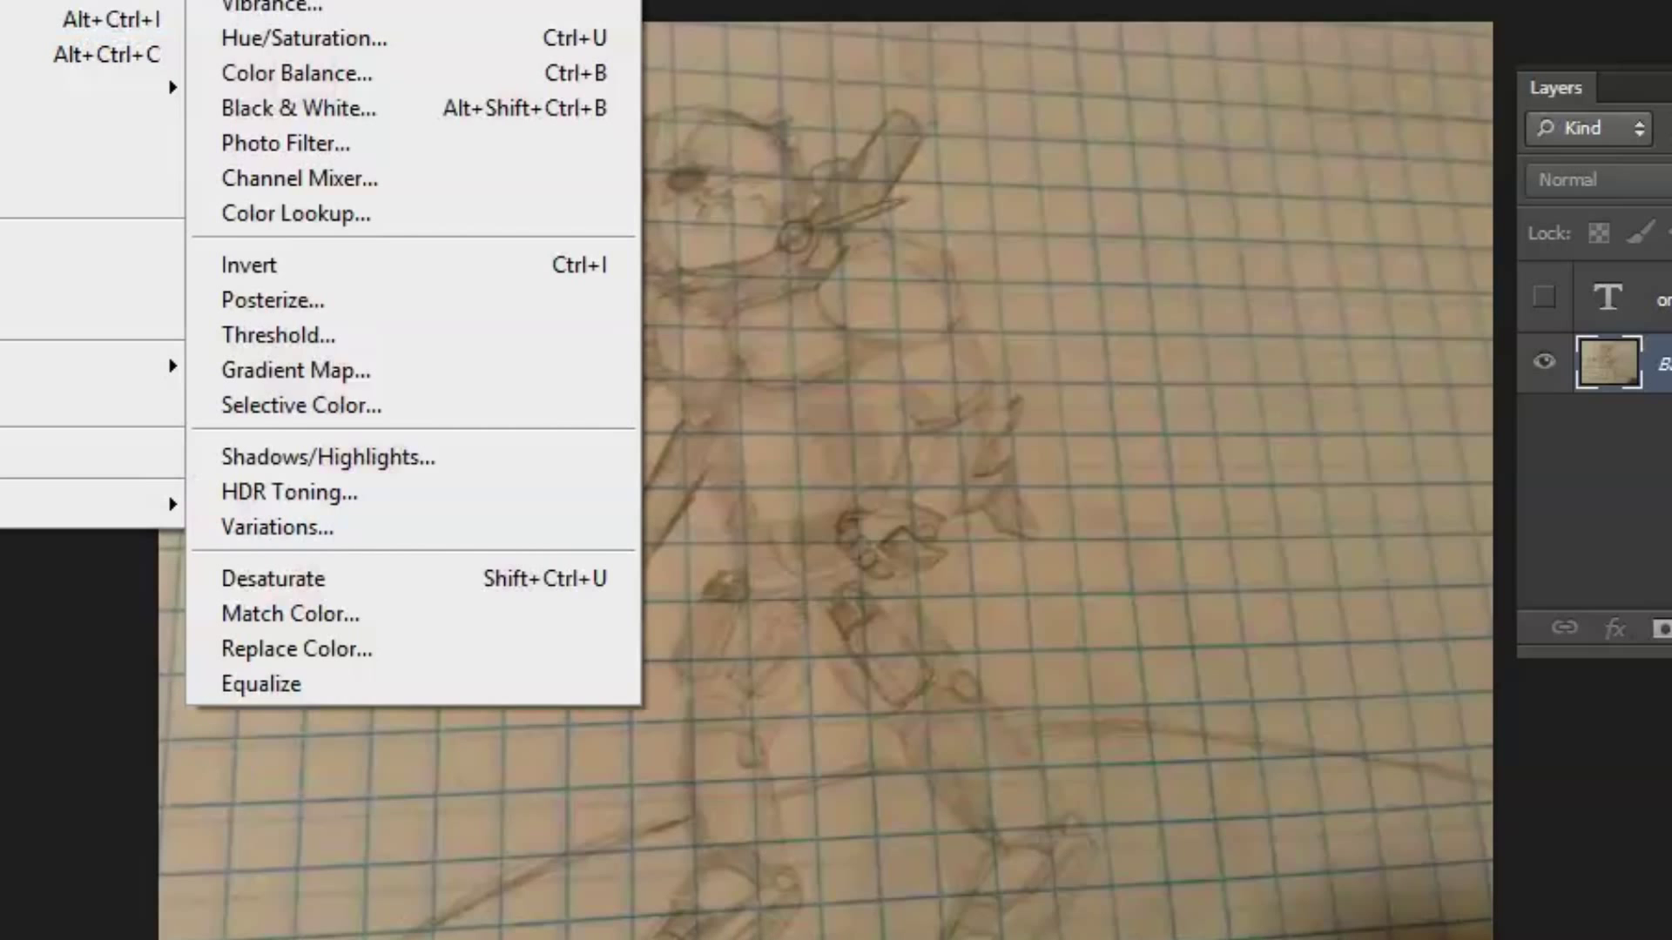
{"action": "left_click", "coordinate": [7, 0]}
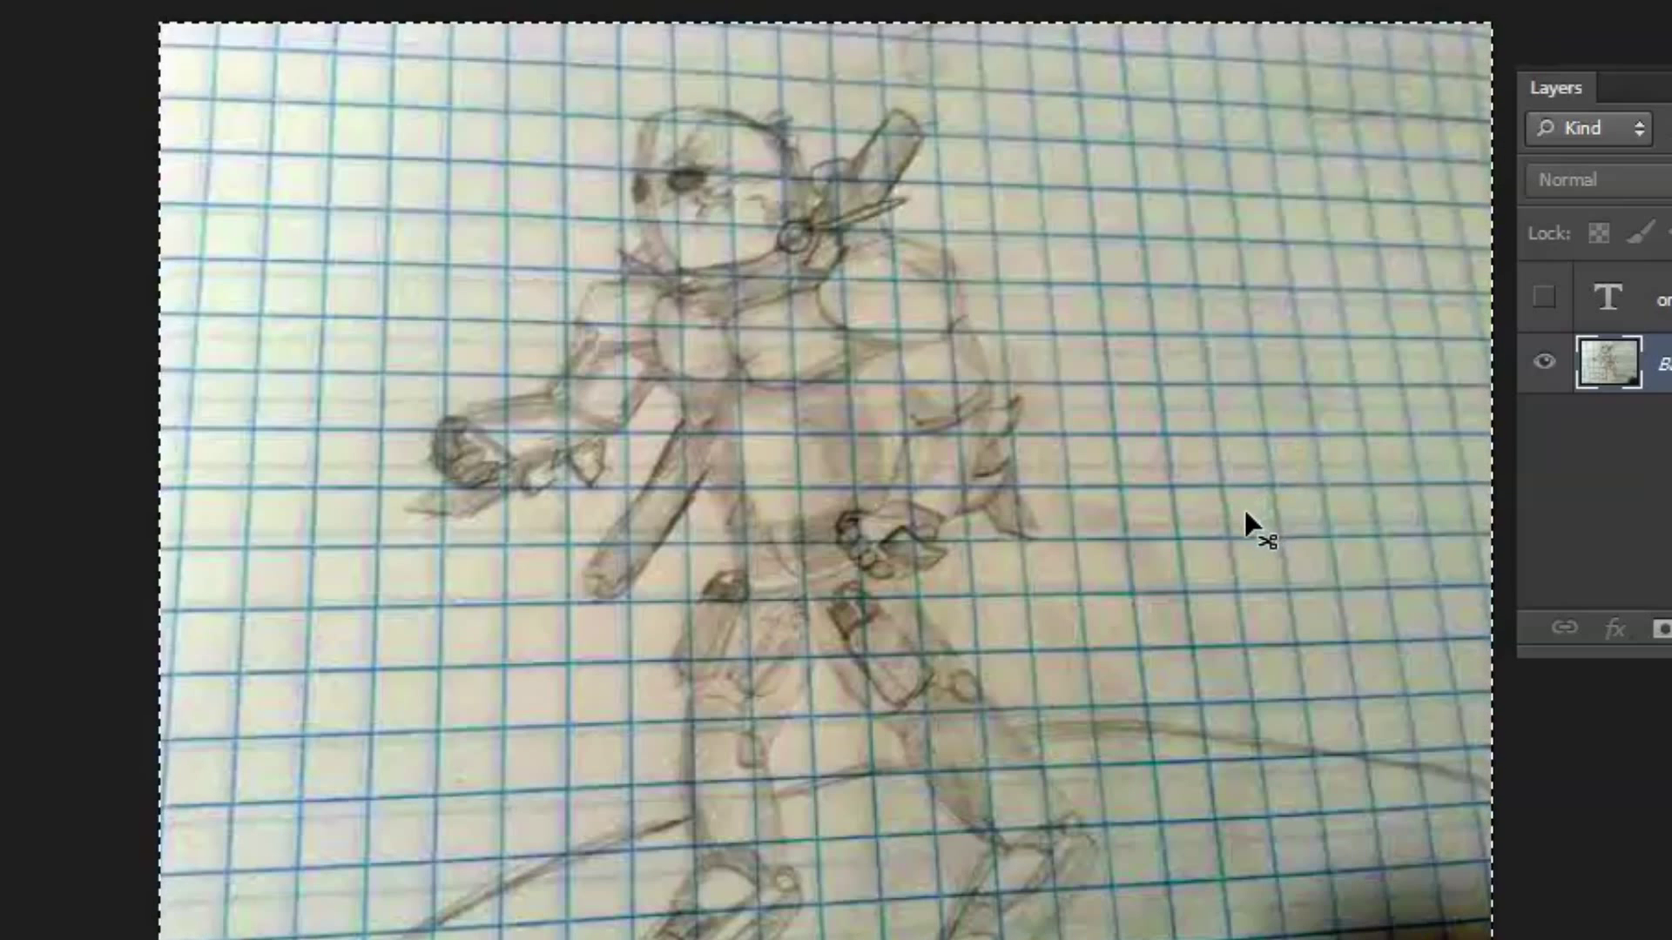
Duplicate the sketch photo onto a new layer and switch to a much smaller Brush
{"action": "key", "text": "ctrl+j"}
{"action": "key", "text": "b"}
{"action": "key", "text": "bracketleft"}
{"action": "key", "text": "bracketleft"}
{"action": "key", "text": "bracketleft"}
{"action": "key", "text": "bracketleft"}
{"action": "key", "text": "bracketleft"}
{"action": "key", "text": "bracketleft"}
{"action": "key", "text": "bracketleft"}
{"action": "key", "text": "bracketleft"}
{"action": "key", "text": "bracketleft"}
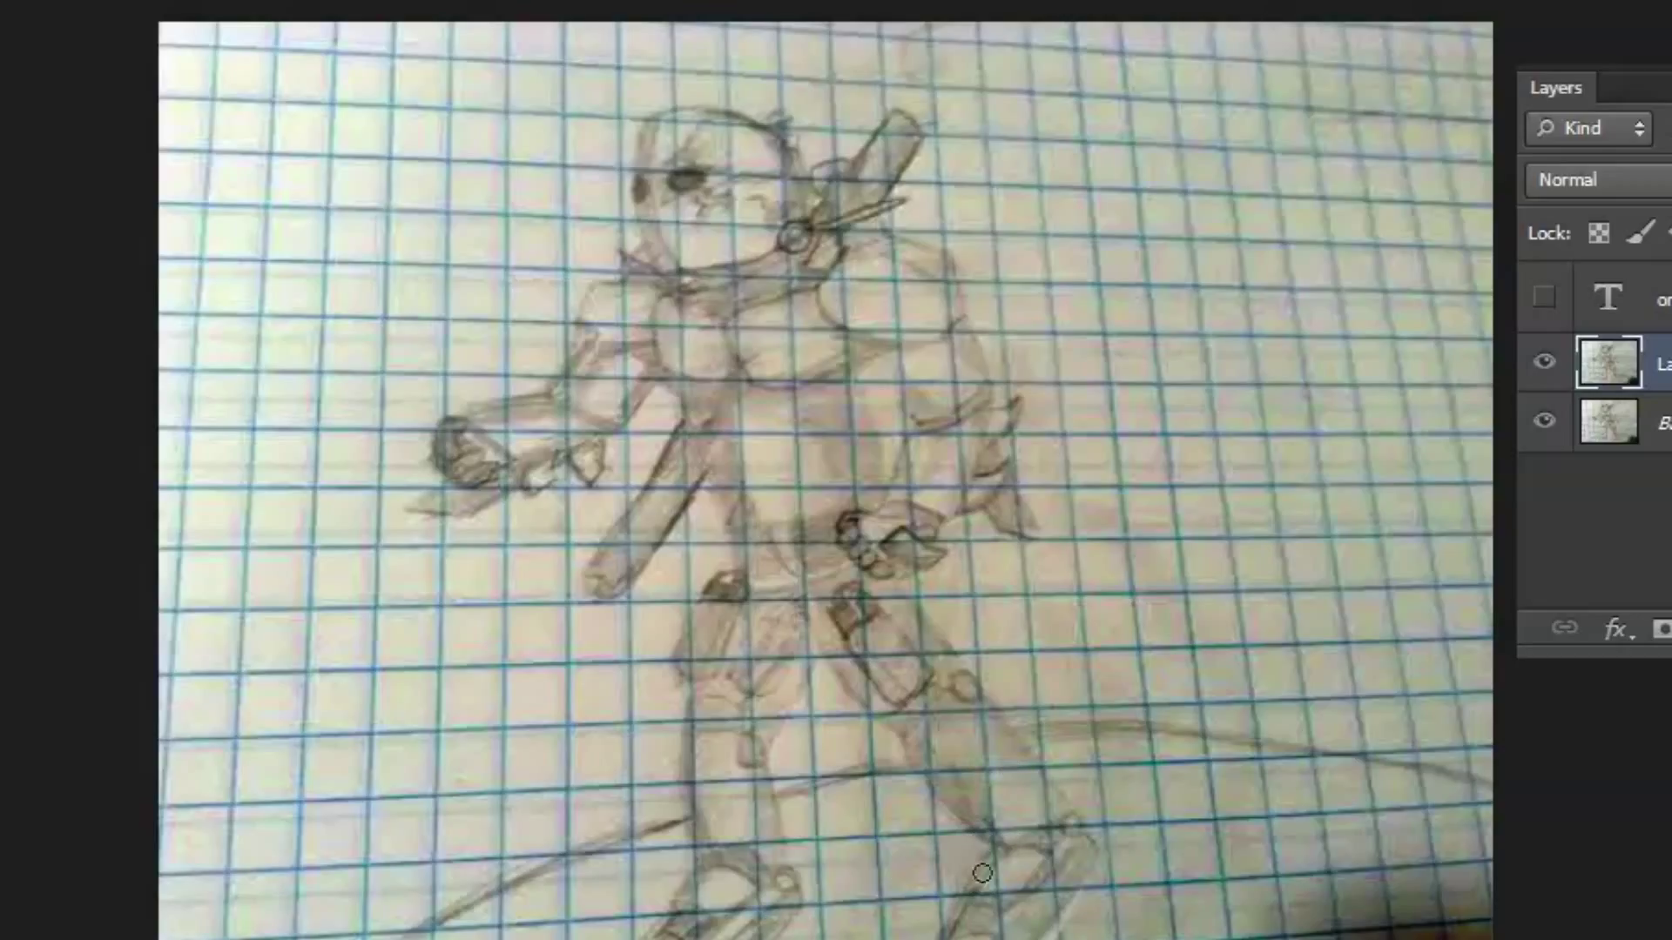
Paint dark straight edges over both of the figure's feet to mark their planes on the duplicated layer
{"action": "mouse_move", "coordinate": [849, 893]}
{"action": "left_mouse_down"}
{"action": "mouse_move", "coordinate": [780, 939]}
{"action": "mouse_move", "coordinate": [703, 937]}
{"action": "left_mouse_up"}
{"action": "mouse_move", "coordinate": [780, 893]}
{"action": "left_mouse_down"}
{"action": "mouse_move", "coordinate": [707, 936]}
{"action": "mouse_move", "coordinate": [744, 908]}
{"action": "left_mouse_up"}
{"action": "left_click_drag", "start_coordinate": [841, 885], "coordinate": [759, 902]}
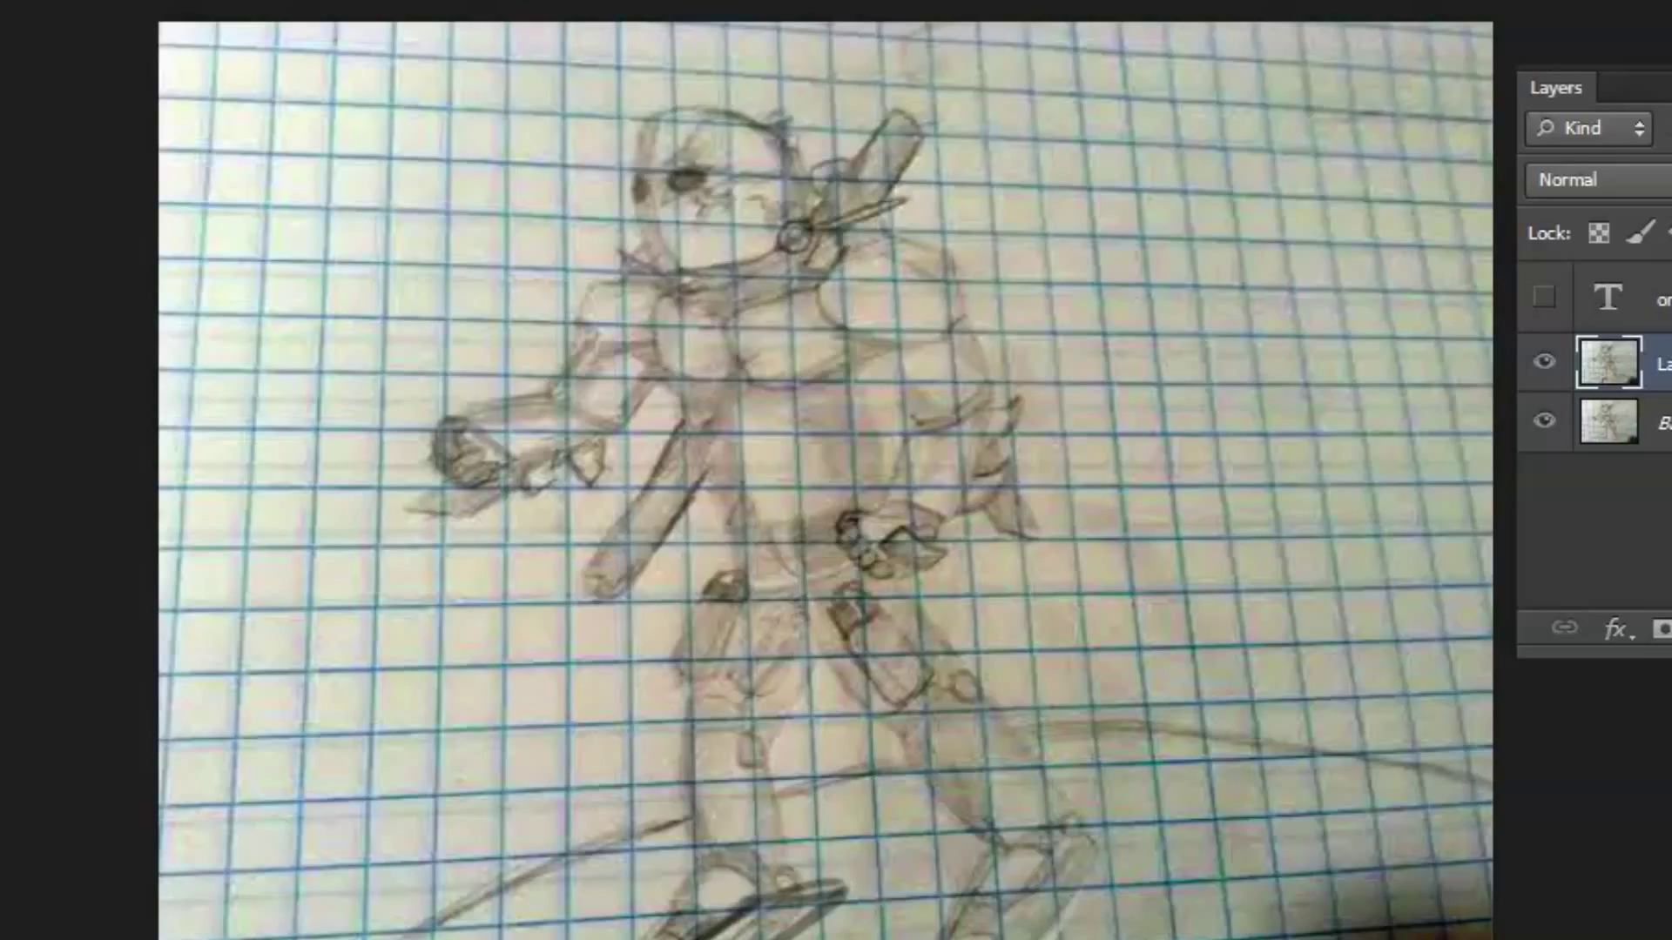
{"action": "mouse_move", "coordinate": [746, 907]}
{"action": "left_mouse_down"}
{"action": "mouse_move", "coordinate": [849, 884]}
{"action": "mouse_move", "coordinate": [766, 938]}
{"action": "left_mouse_up"}
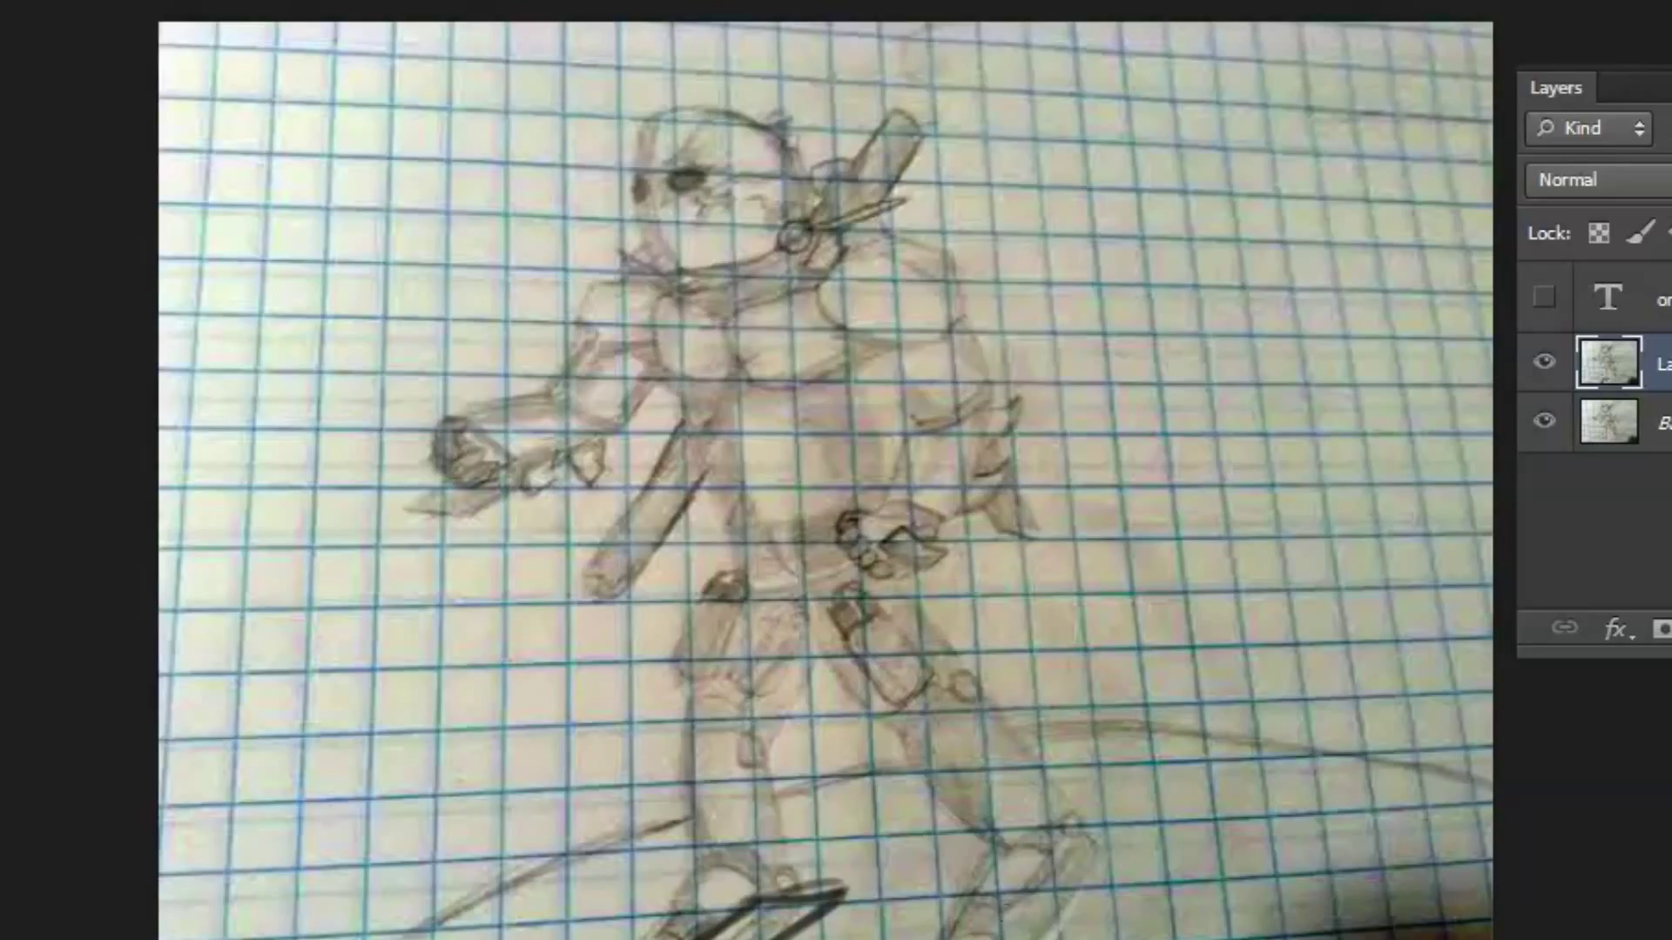
{"action": "left_click_drag", "start_coordinate": [1111, 847], "coordinate": [1050, 939]}
{"action": "mouse_move", "coordinate": [1111, 850]}
{"action": "left_mouse_down"}
{"action": "mouse_move", "coordinate": [1028, 859]}
{"action": "mouse_move", "coordinate": [962, 938]}
{"action": "left_mouse_up"}
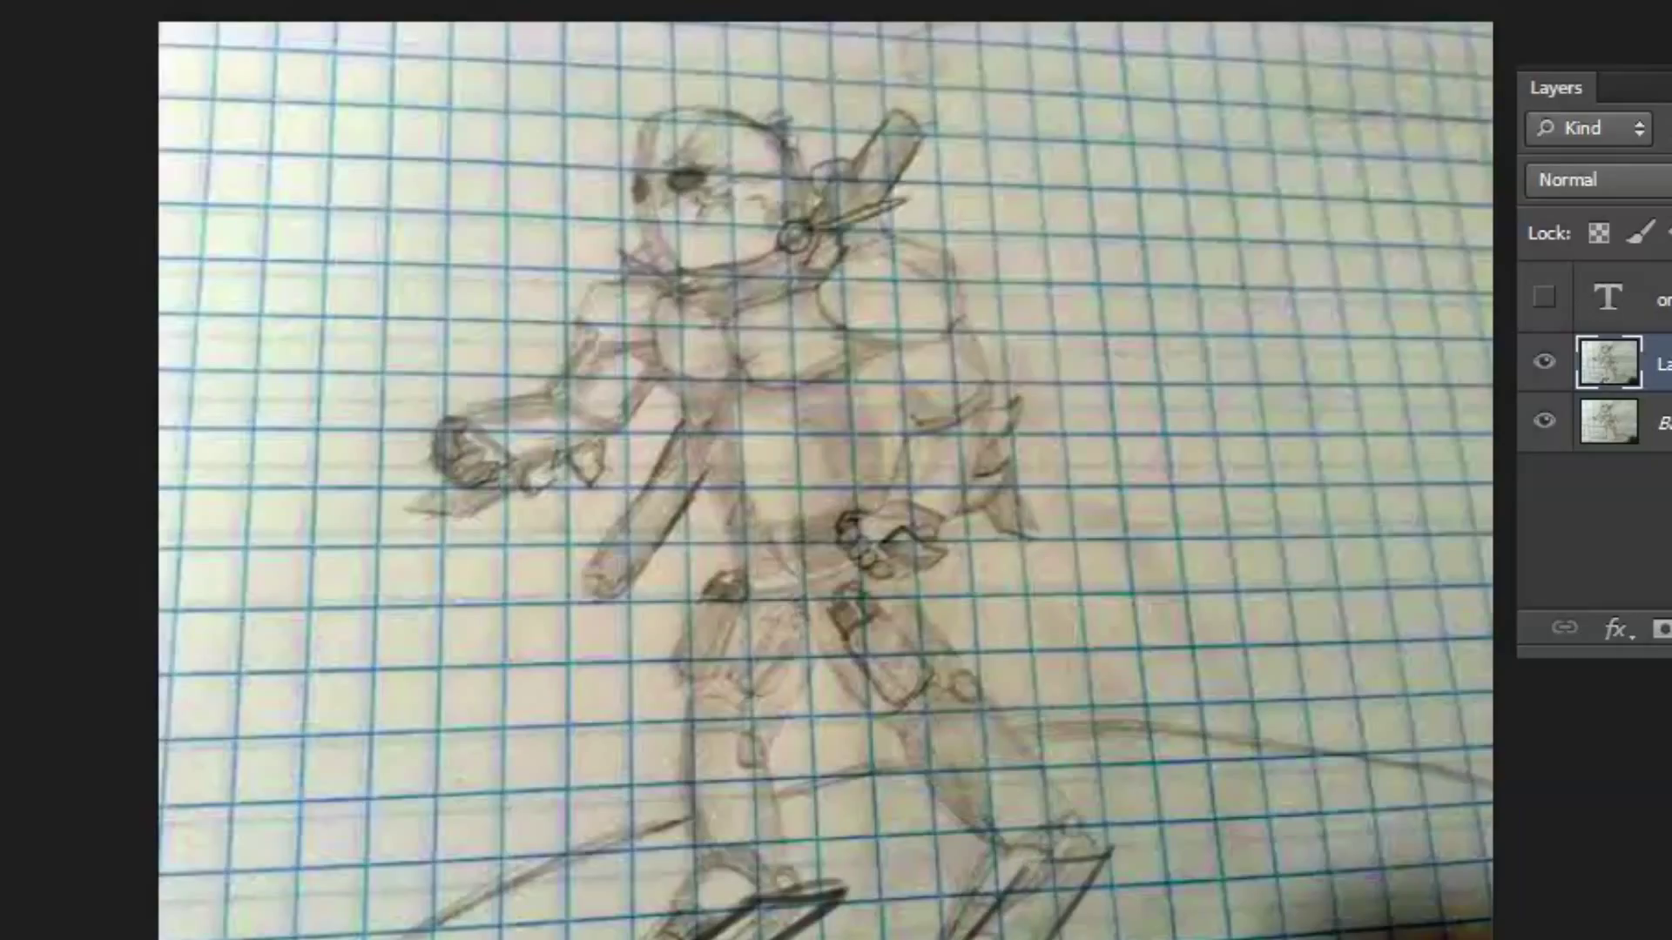
{"action": "mouse_move", "coordinate": [1101, 857]}
{"action": "left_mouse_down"}
{"action": "mouse_move", "coordinate": [1054, 939]}
{"action": "mouse_move", "coordinate": [1029, 860]}
{"action": "mouse_move", "coordinate": [972, 939]}
{"action": "left_mouse_up"}
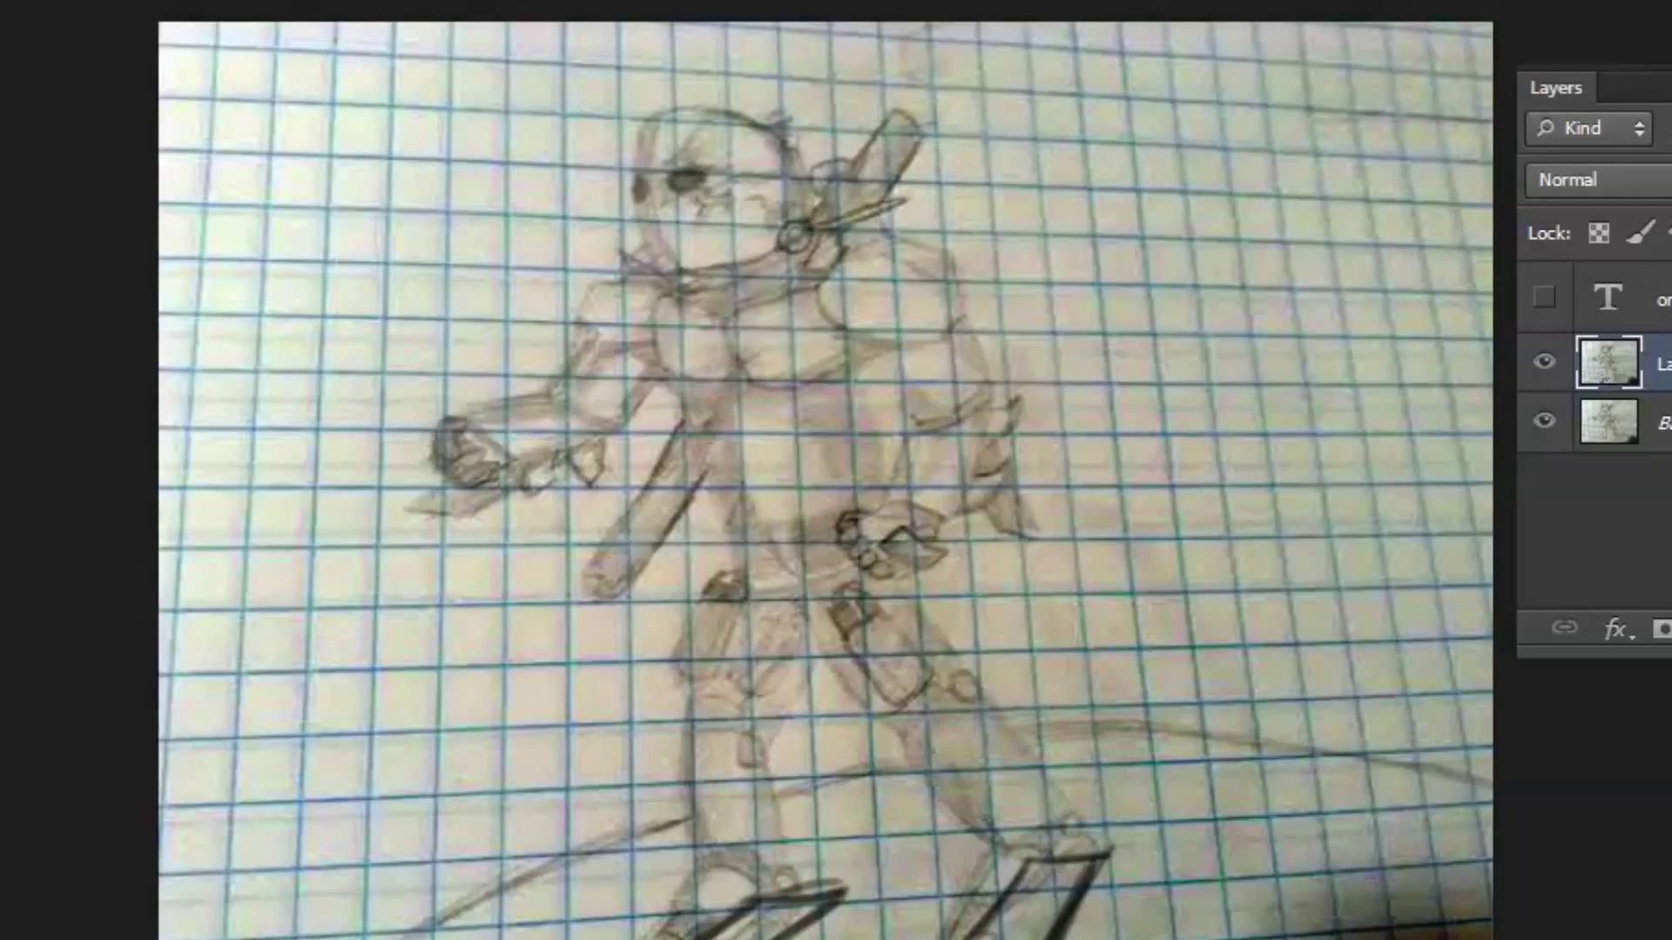
Toggle the painted copy to compare it with the original, leave it hidden and add a new empty layer
{"action": "left_click", "coordinate": [1544, 363]}
{"action": "left_click", "coordinate": [1544, 362]}
{"action": "left_click", "coordinate": [1544, 363]}
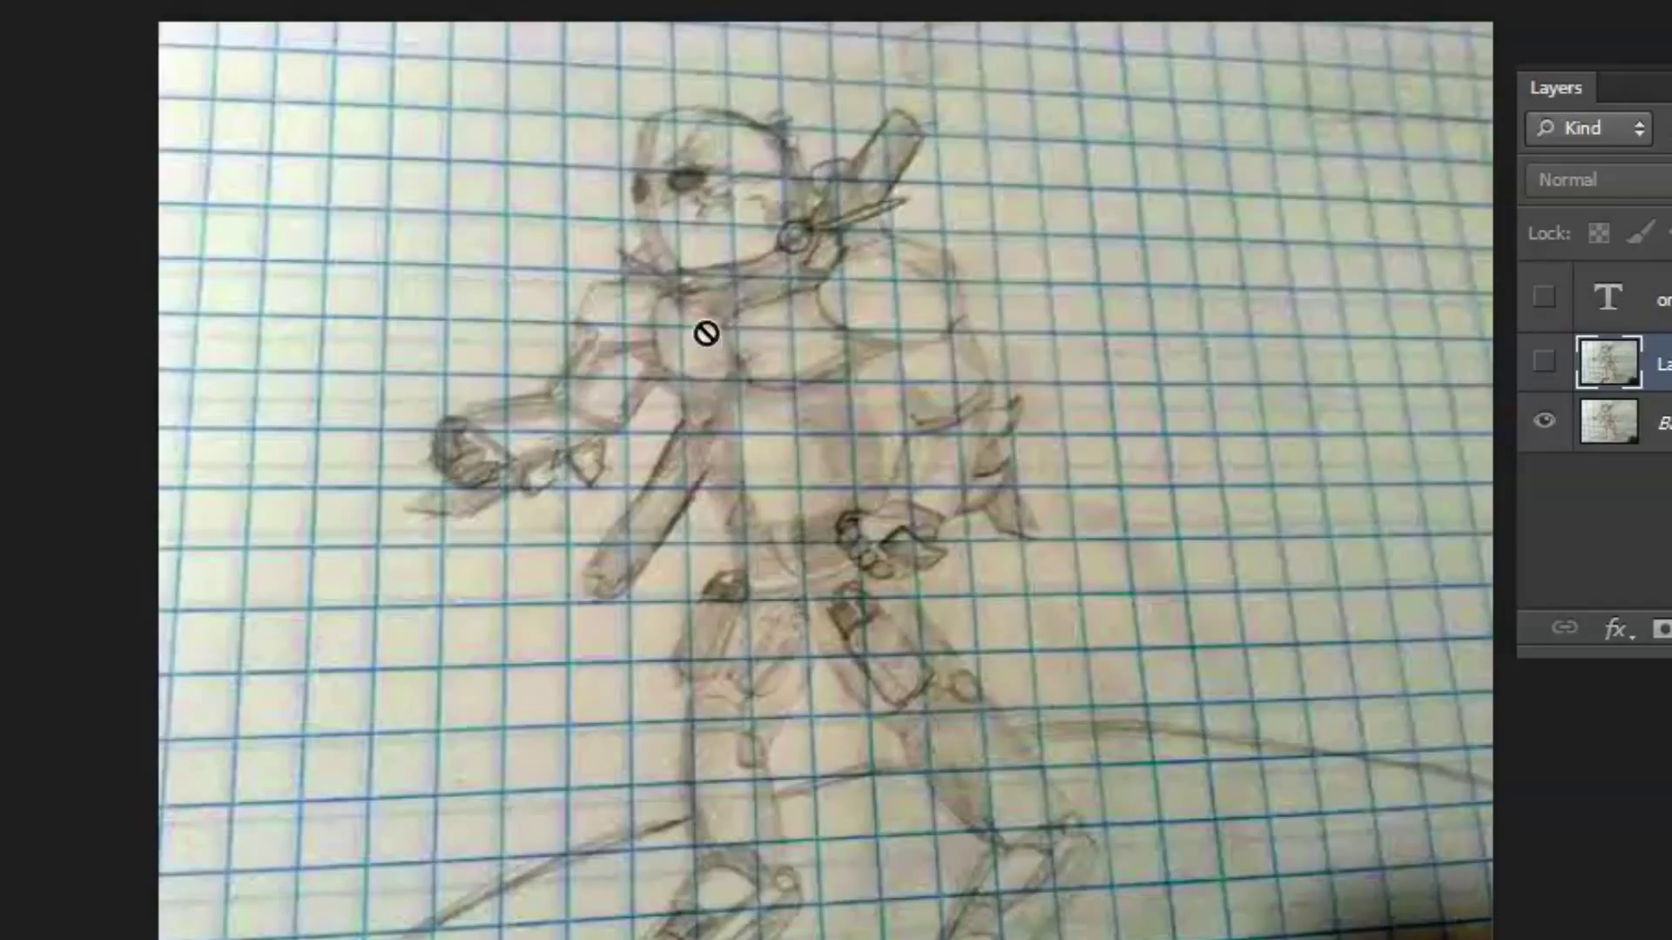
{"action": "left_click", "coordinate": [2, 2]}
{"action": "left_click", "coordinate": [2, 2]}
{"action": "left_click", "coordinate": [1671, 629]}
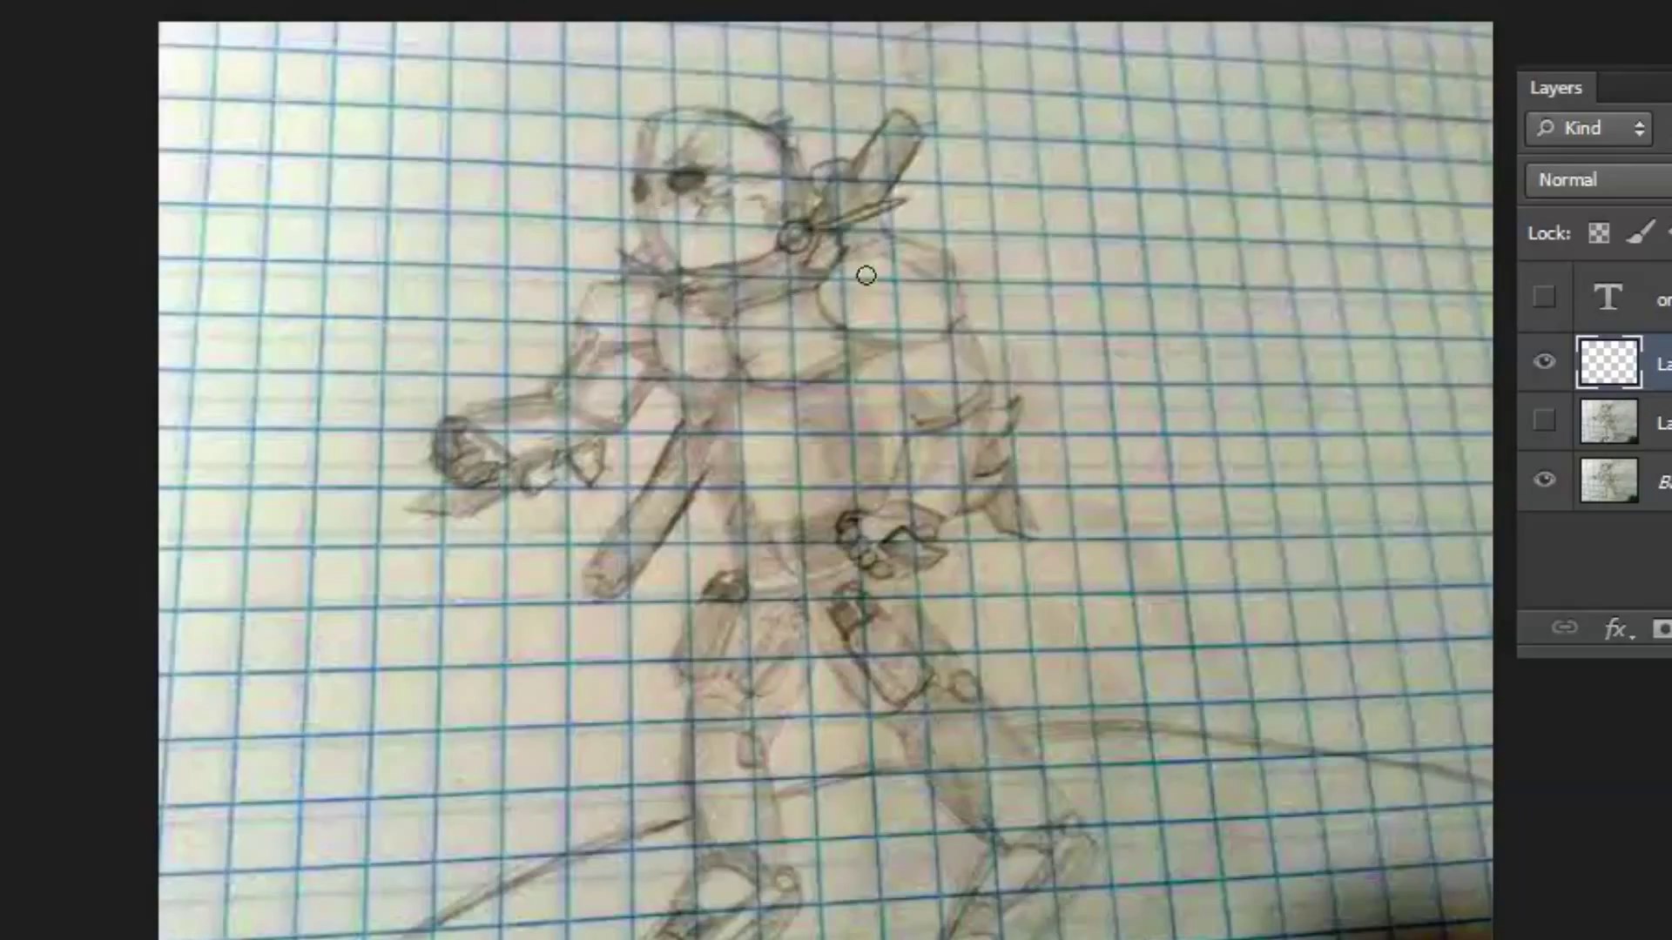
Draw a thick shoulder line under the figure's head with a joint dot at each end, plus a light spine guide
{"action": "left_click_drag", "start_coordinate": [629, 295], "coordinate": [857, 281]}
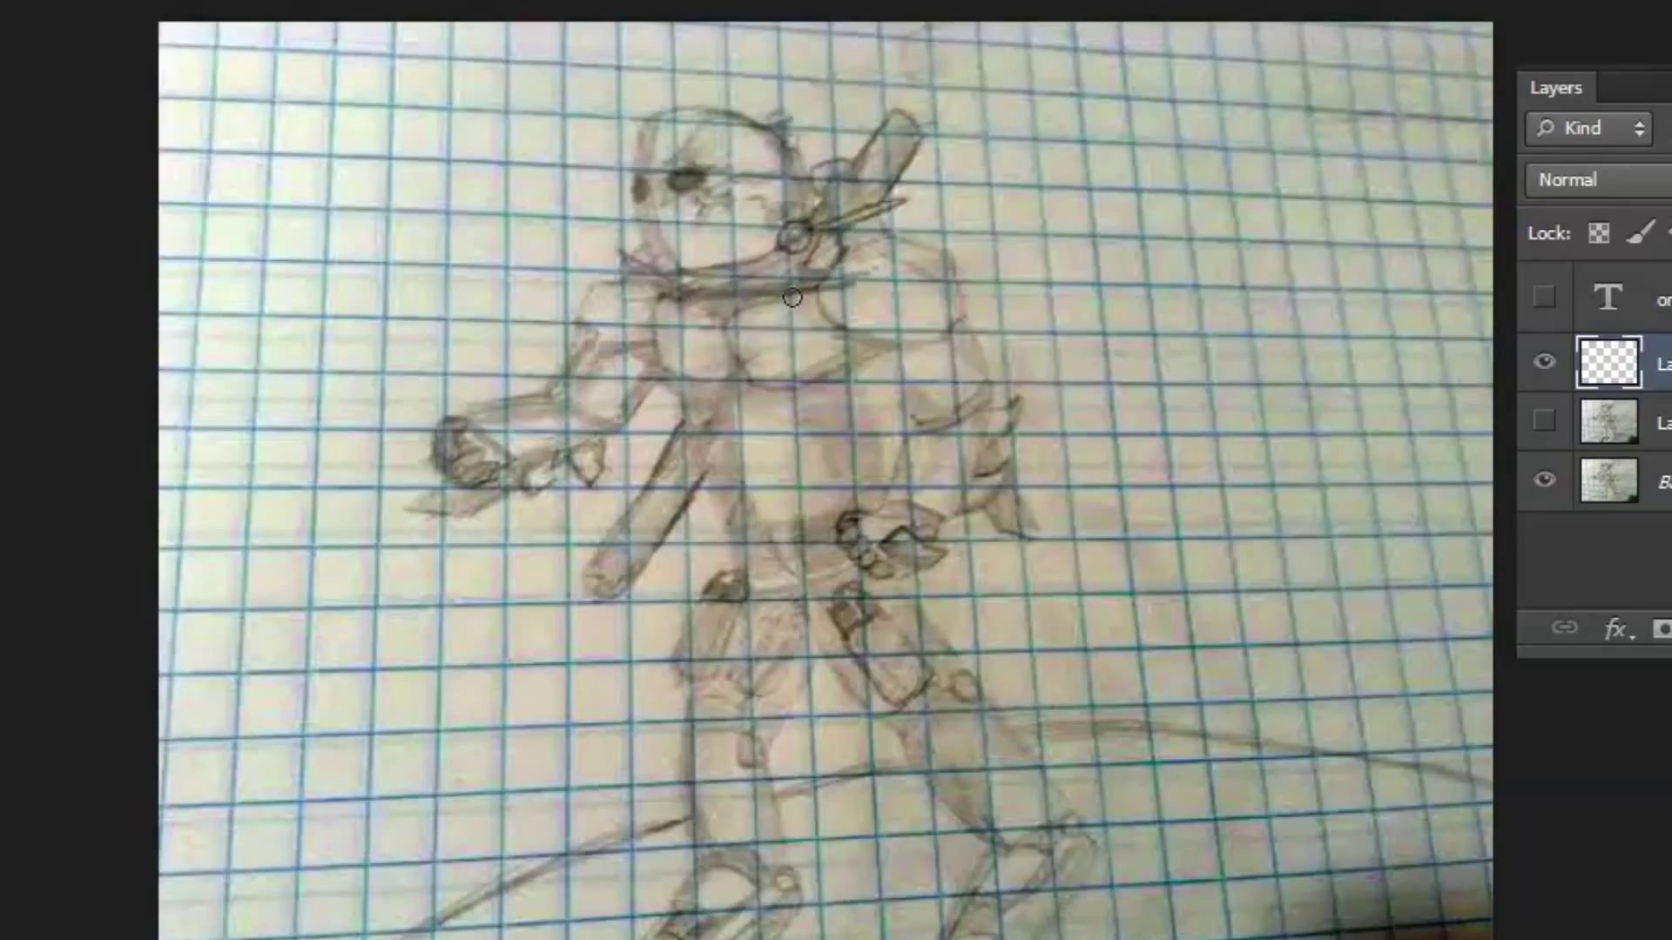
{"action": "left_click_drag", "start_coordinate": [745, 382], "coordinate": [783, 564]}
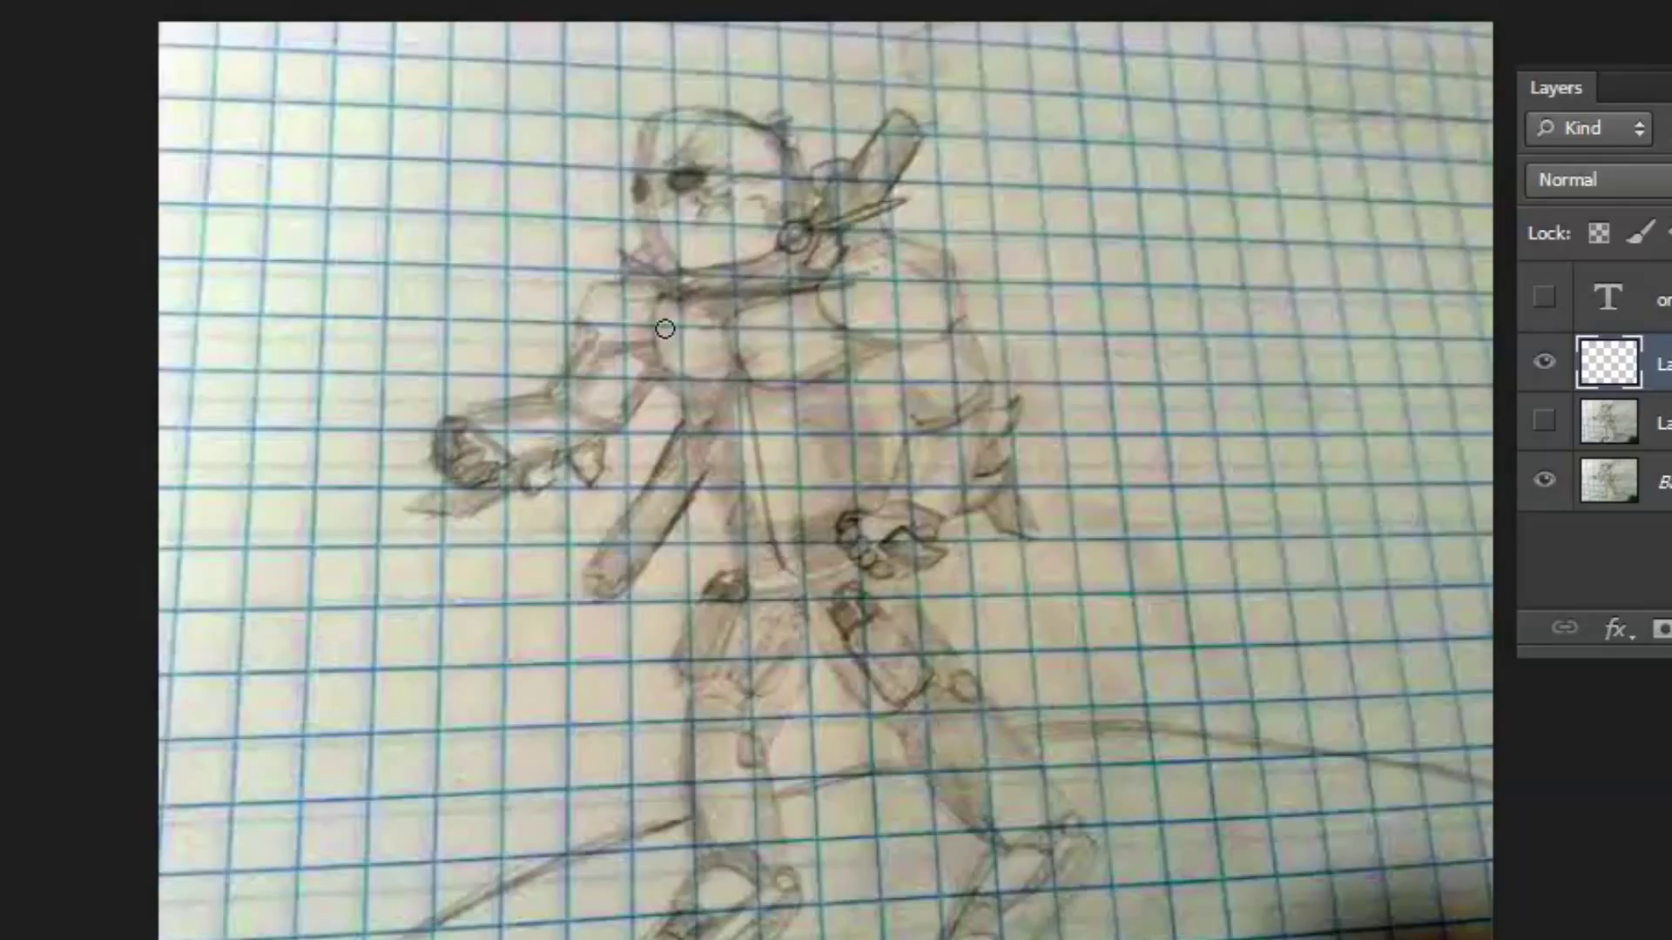
{"action": "left_click_drag", "start_coordinate": [653, 301], "coordinate": [673, 297]}
{"action": "left_click_drag", "start_coordinate": [874, 268], "coordinate": [862, 274]}
{"action": "left_click_drag", "start_coordinate": [643, 305], "coordinate": [658, 300]}
{"action": "left_click_drag", "start_coordinate": [883, 269], "coordinate": [868, 273]}
{"action": "left_click_drag", "start_coordinate": [658, 304], "coordinate": [822, 285]}
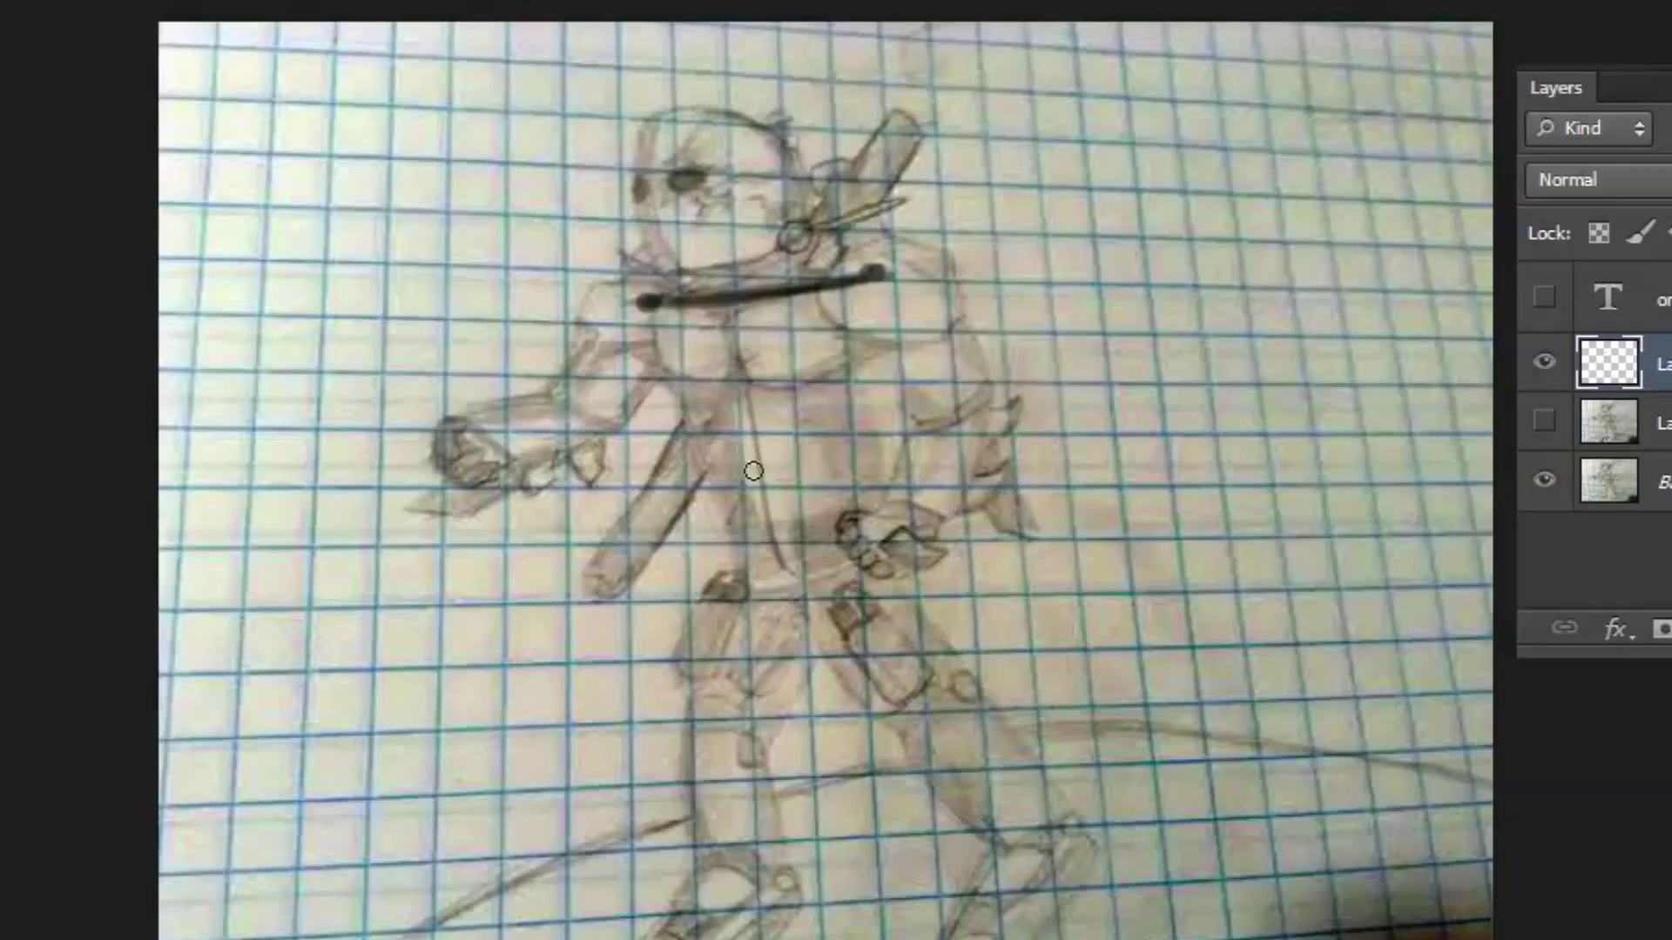
Paint a thick spine line down from the shoulder line to a hip line with a joint dot at each end
{"action": "left_click_drag", "start_coordinate": [729, 305], "coordinate": [779, 540]}
{"action": "left_click_drag", "start_coordinate": [740, 339], "coordinate": [788, 544]}
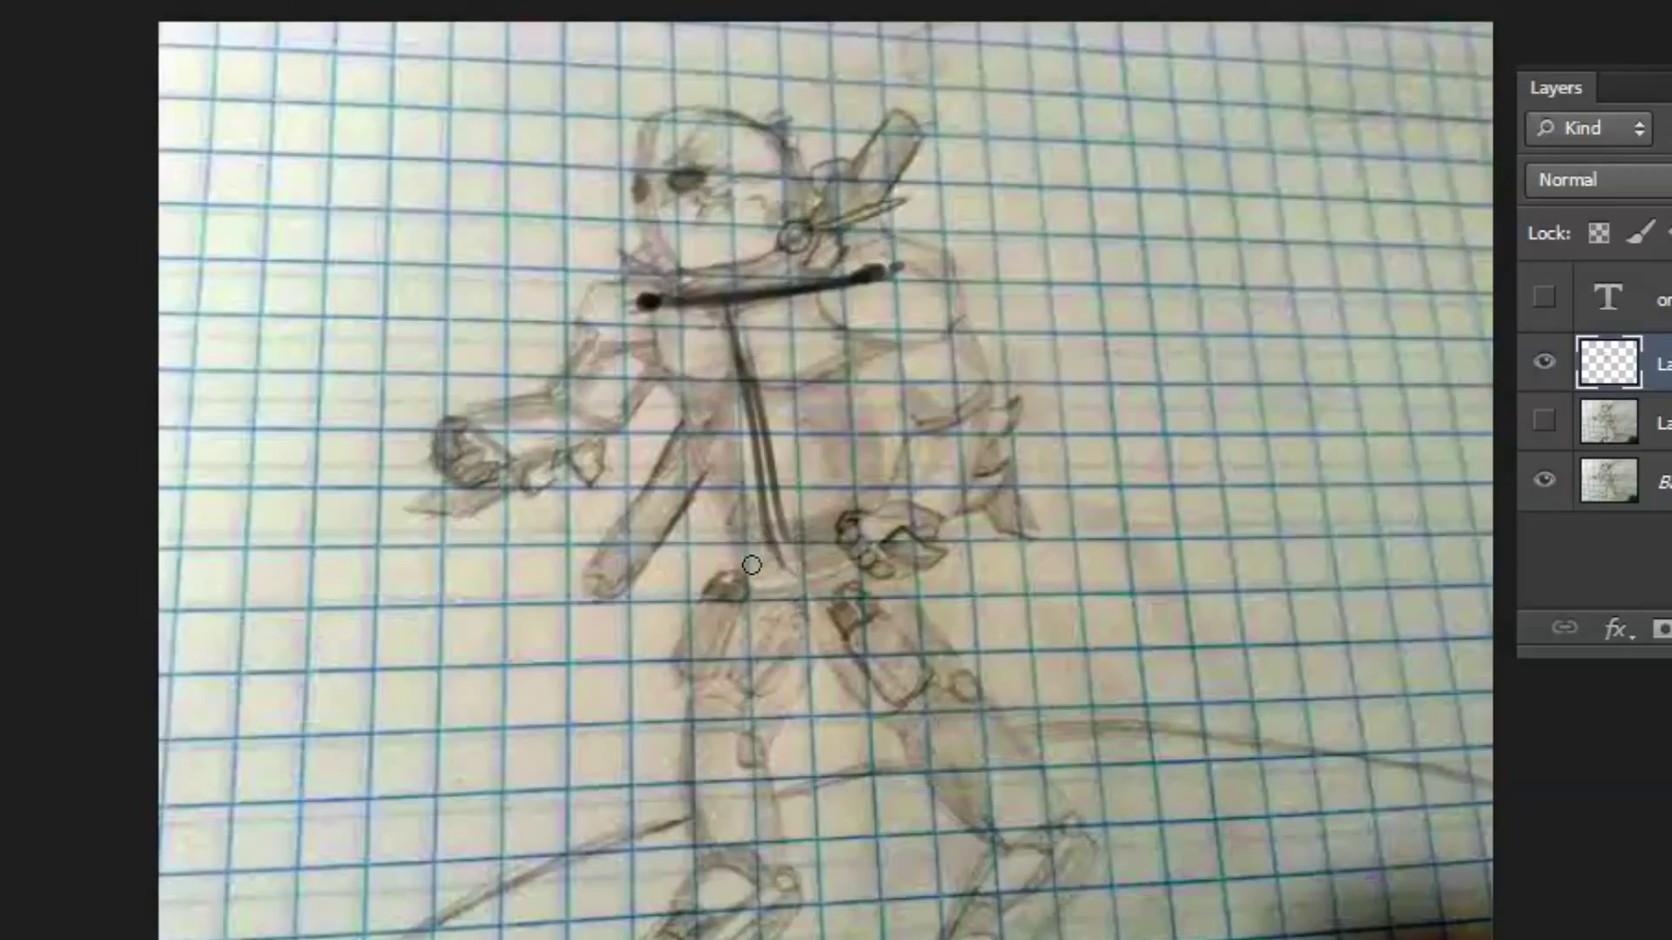
{"action": "mouse_move", "coordinate": [736, 567]}
{"action": "left_mouse_down"}
{"action": "mouse_move", "coordinate": [886, 551]}
{"action": "mouse_move", "coordinate": [790, 554]}
{"action": "left_mouse_up"}
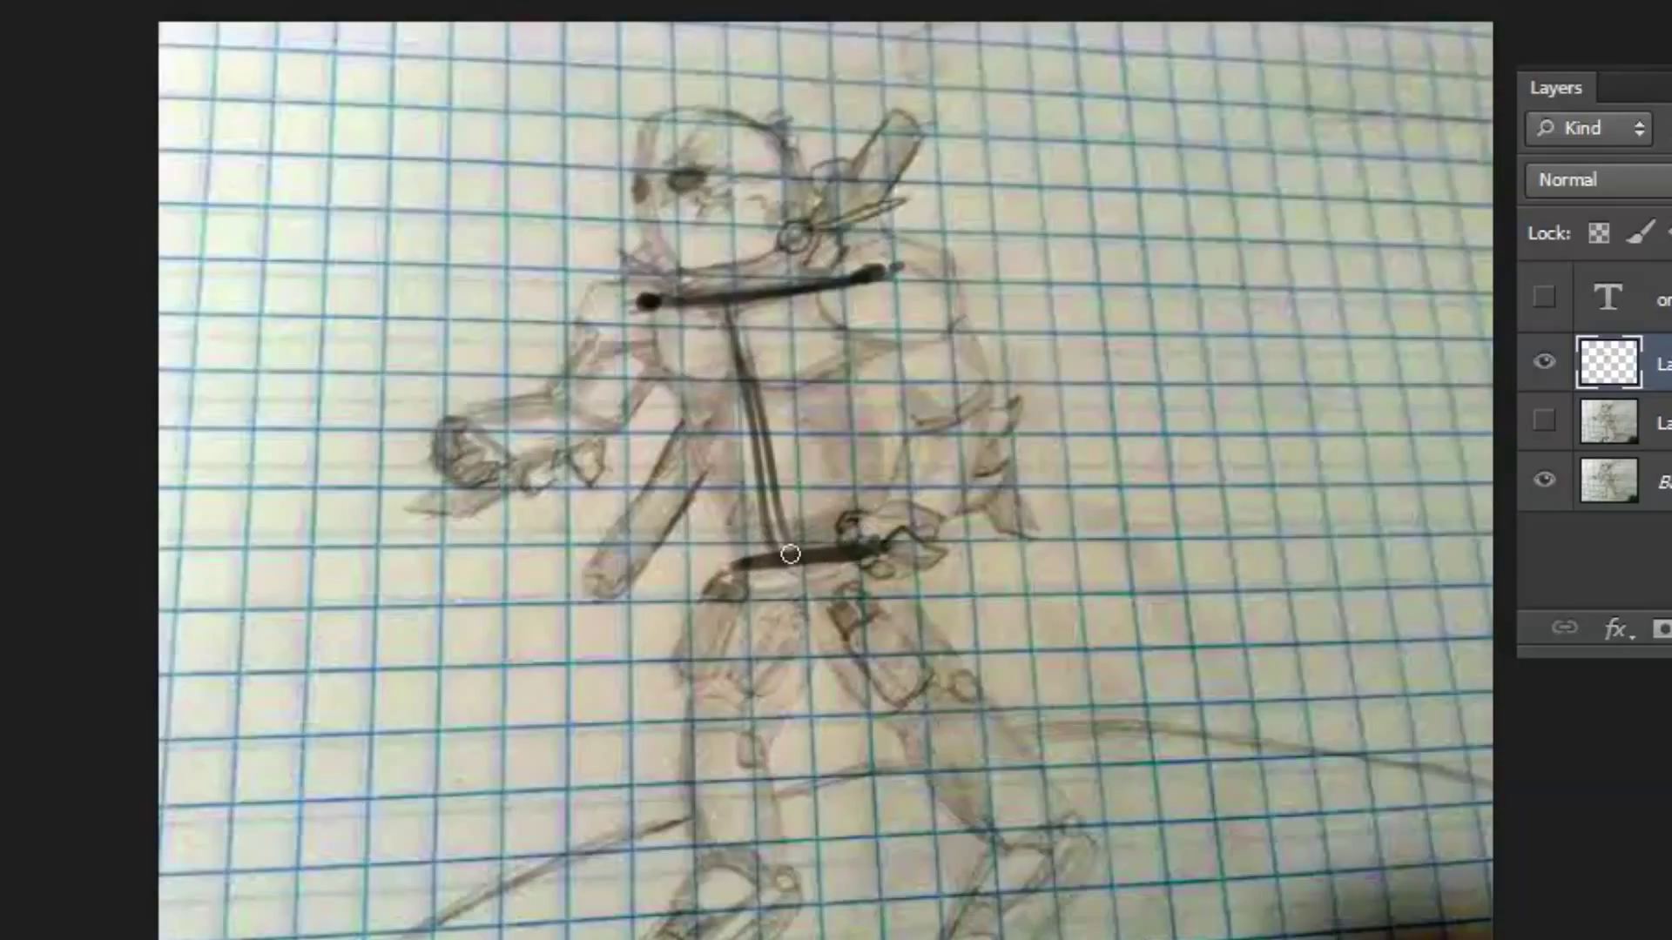
{"action": "left_click_drag", "start_coordinate": [730, 300], "coordinate": [790, 574]}
{"action": "left_click_drag", "start_coordinate": [758, 435], "coordinate": [777, 554]}
{"action": "left_click_drag", "start_coordinate": [729, 306], "coordinate": [775, 550]}
{"action": "mouse_move", "coordinate": [744, 392]}
{"action": "left_mouse_down"}
{"action": "mouse_move", "coordinate": [774, 548]}
{"action": "mouse_move", "coordinate": [737, 556]}
{"action": "left_mouse_up"}
{"action": "left_click", "coordinate": [871, 546]}
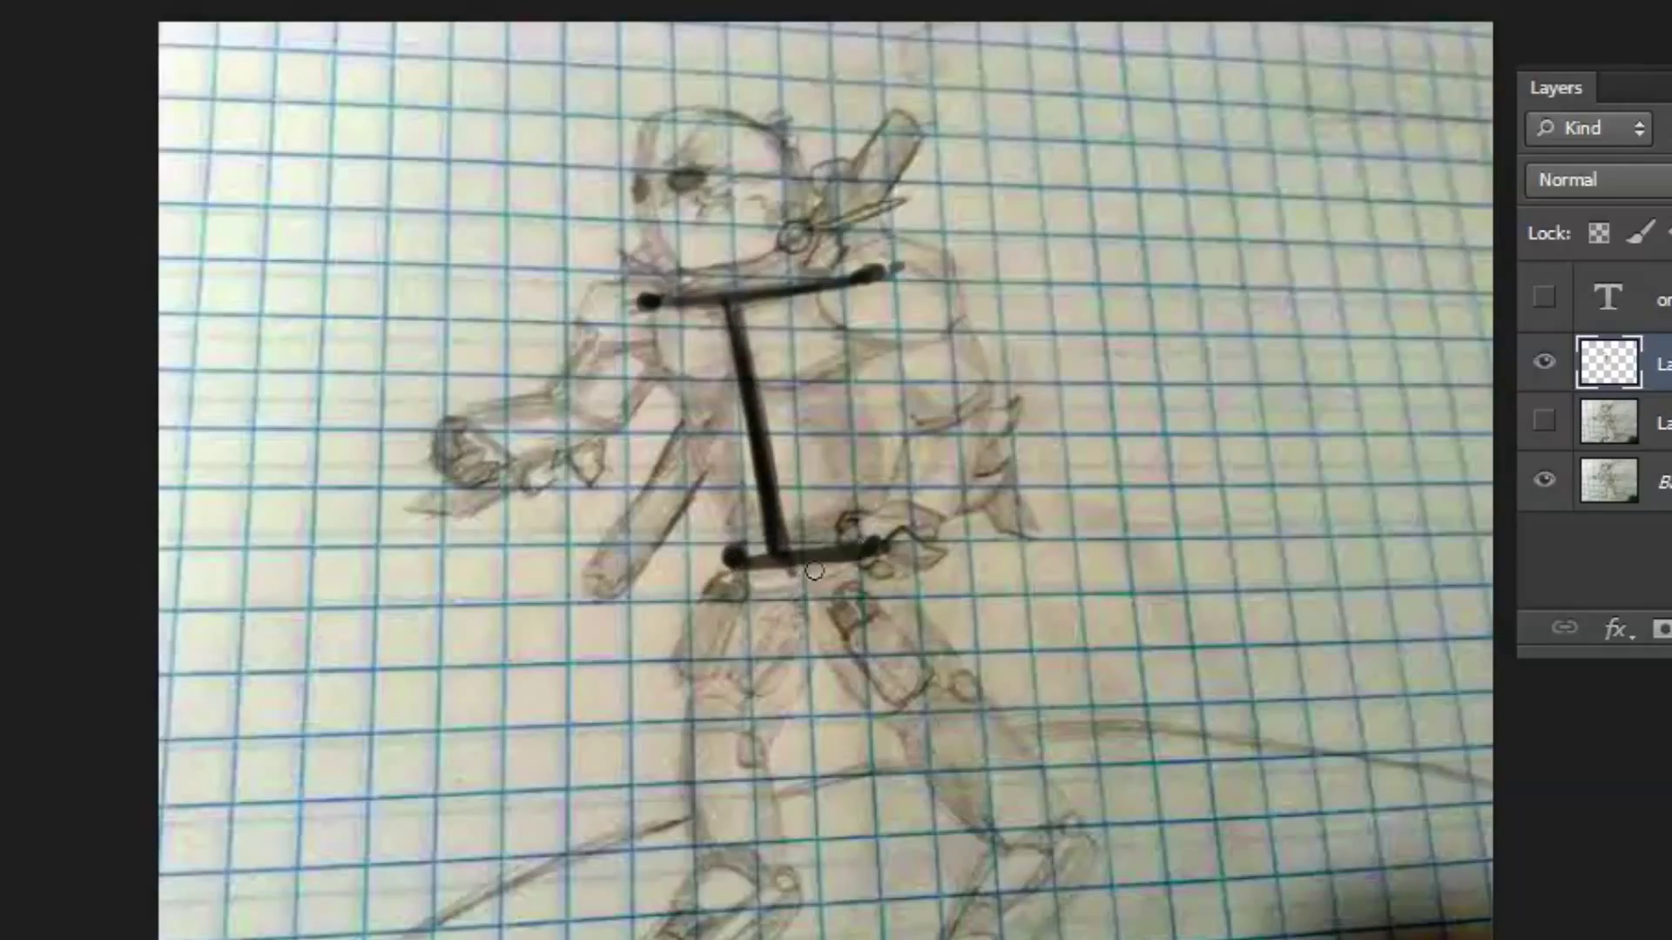
Start a second gesture figure beside the sketch with a tilted shoulder line, a vertical spine and one arm reaching toward the robot
{"action": "left_click_drag", "start_coordinate": [1080, 248], "coordinate": [1236, 148]}
{"action": "left_click", "coordinate": [1236, 151]}
{"action": "mouse_move", "coordinate": [1083, 244]}
{"action": "left_mouse_down"}
{"action": "mouse_move", "coordinate": [1208, 181]}
{"action": "mouse_move", "coordinate": [1085, 248]}
{"action": "mouse_move", "coordinate": [1163, 188]}
{"action": "mouse_move", "coordinate": [1165, 451]}
{"action": "left_mouse_up"}
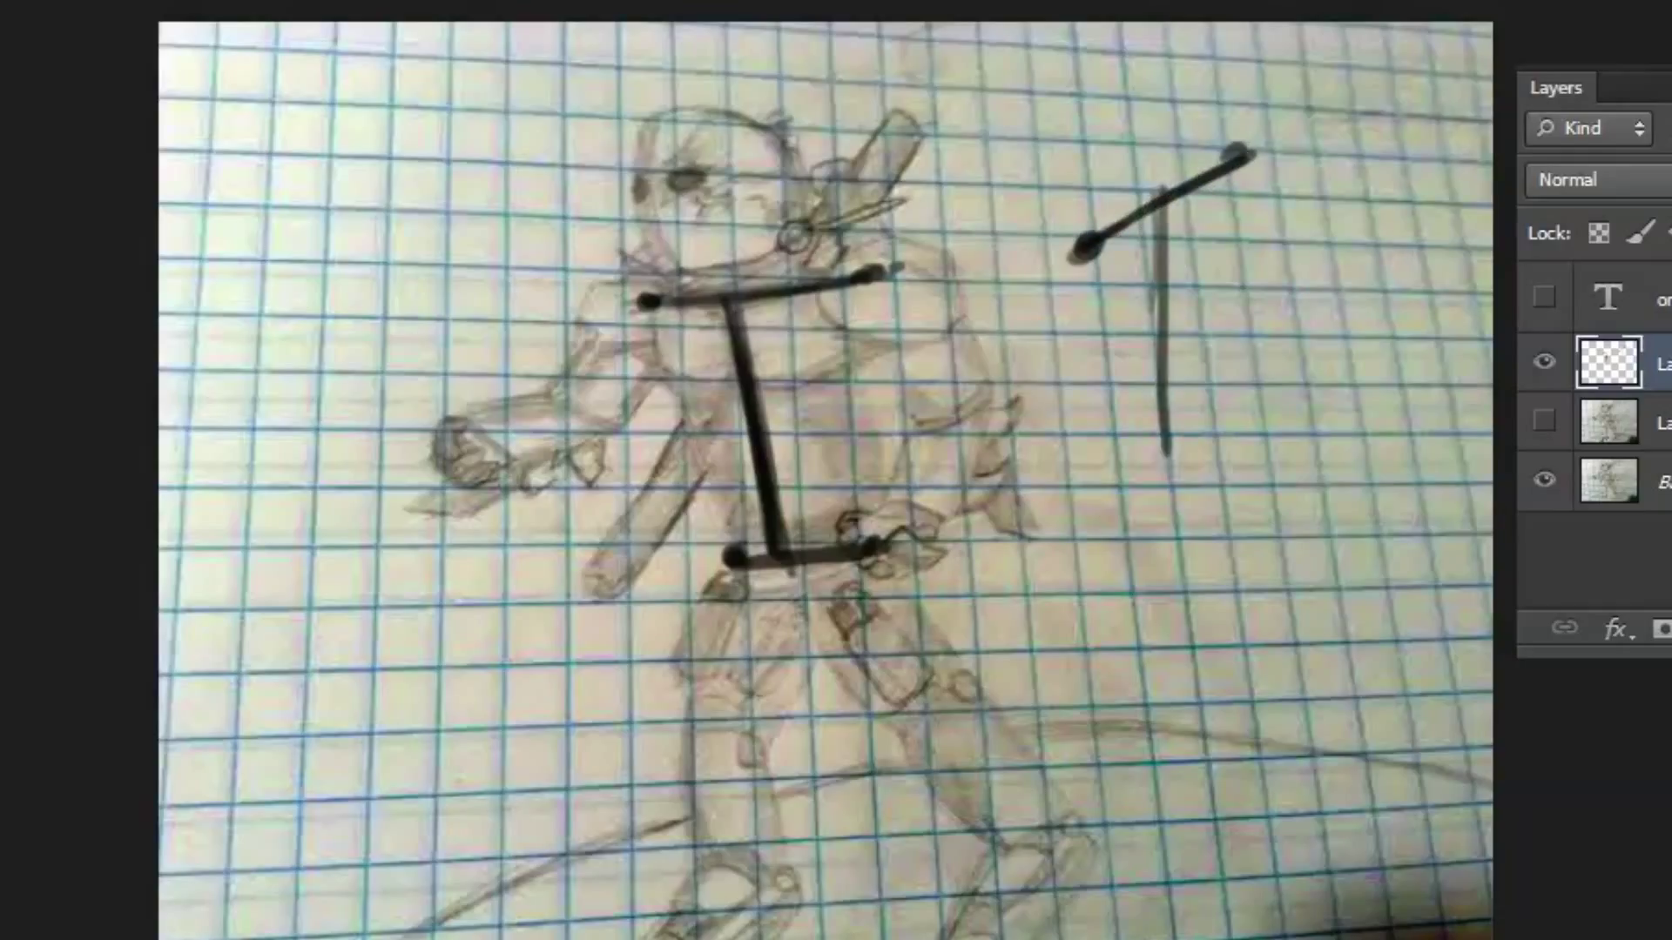
{"action": "mouse_move", "coordinate": [1079, 248]}
{"action": "left_mouse_down"}
{"action": "mouse_move", "coordinate": [902, 399]}
{"action": "mouse_move", "coordinate": [1067, 236]}
{"action": "mouse_move", "coordinate": [1106, 283]}
{"action": "mouse_move", "coordinate": [1084, 325]}
{"action": "left_mouse_up"}
{"action": "left_click_drag", "start_coordinate": [914, 409], "coordinate": [1114, 284]}
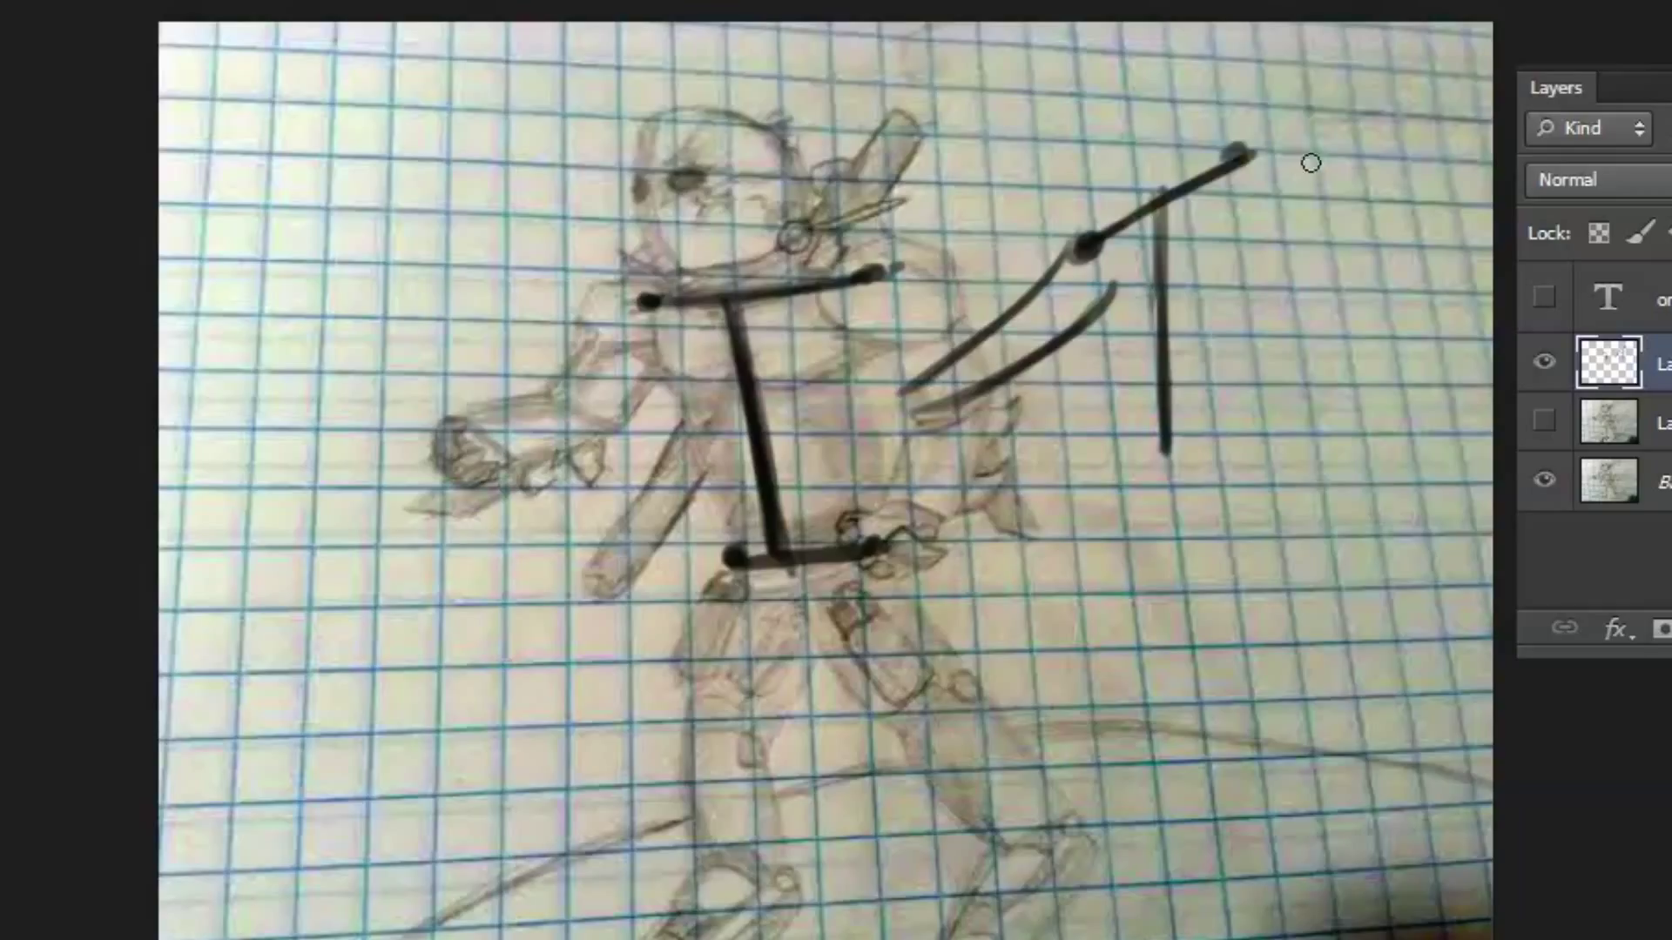
Add the second figure's curved outer arm, a chest line and an oppositely tilted hip line with joint dots
{"action": "left_click_drag", "start_coordinate": [1246, 157], "coordinate": [1385, 370]}
{"action": "left_click_drag", "start_coordinate": [1239, 250], "coordinate": [1357, 383]}
{"action": "left_click_drag", "start_coordinate": [1296, 277], "coordinate": [1369, 392]}
{"action": "left_click_drag", "start_coordinate": [1230, 256], "coordinate": [1113, 287]}
{"action": "mouse_move", "coordinate": [1164, 396]}
{"action": "left_mouse_down"}
{"action": "mouse_move", "coordinate": [1166, 457]}
{"action": "mouse_move", "coordinate": [1226, 470]}
{"action": "left_mouse_up"}
{"action": "left_click_drag", "start_coordinate": [1123, 440], "coordinate": [1232, 472]}
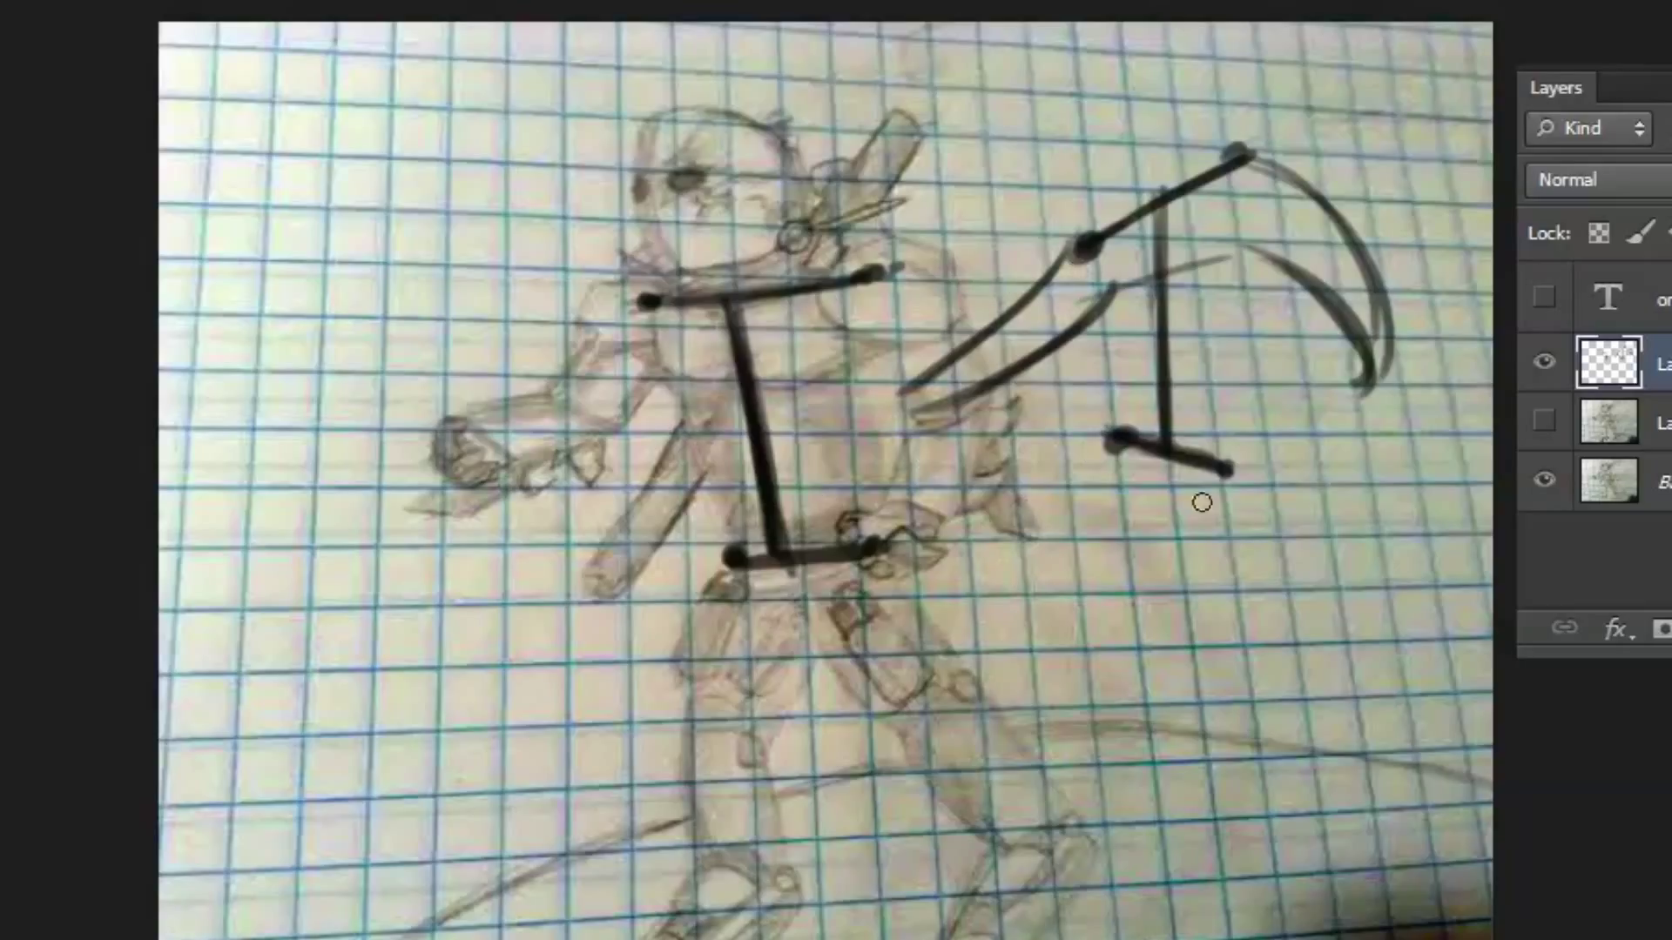
Draw the second figure's leg as a long tapered shape slanting from the hips toward the robot's feet
{"action": "left_click_drag", "start_coordinate": [1167, 485], "coordinate": [958, 751]}
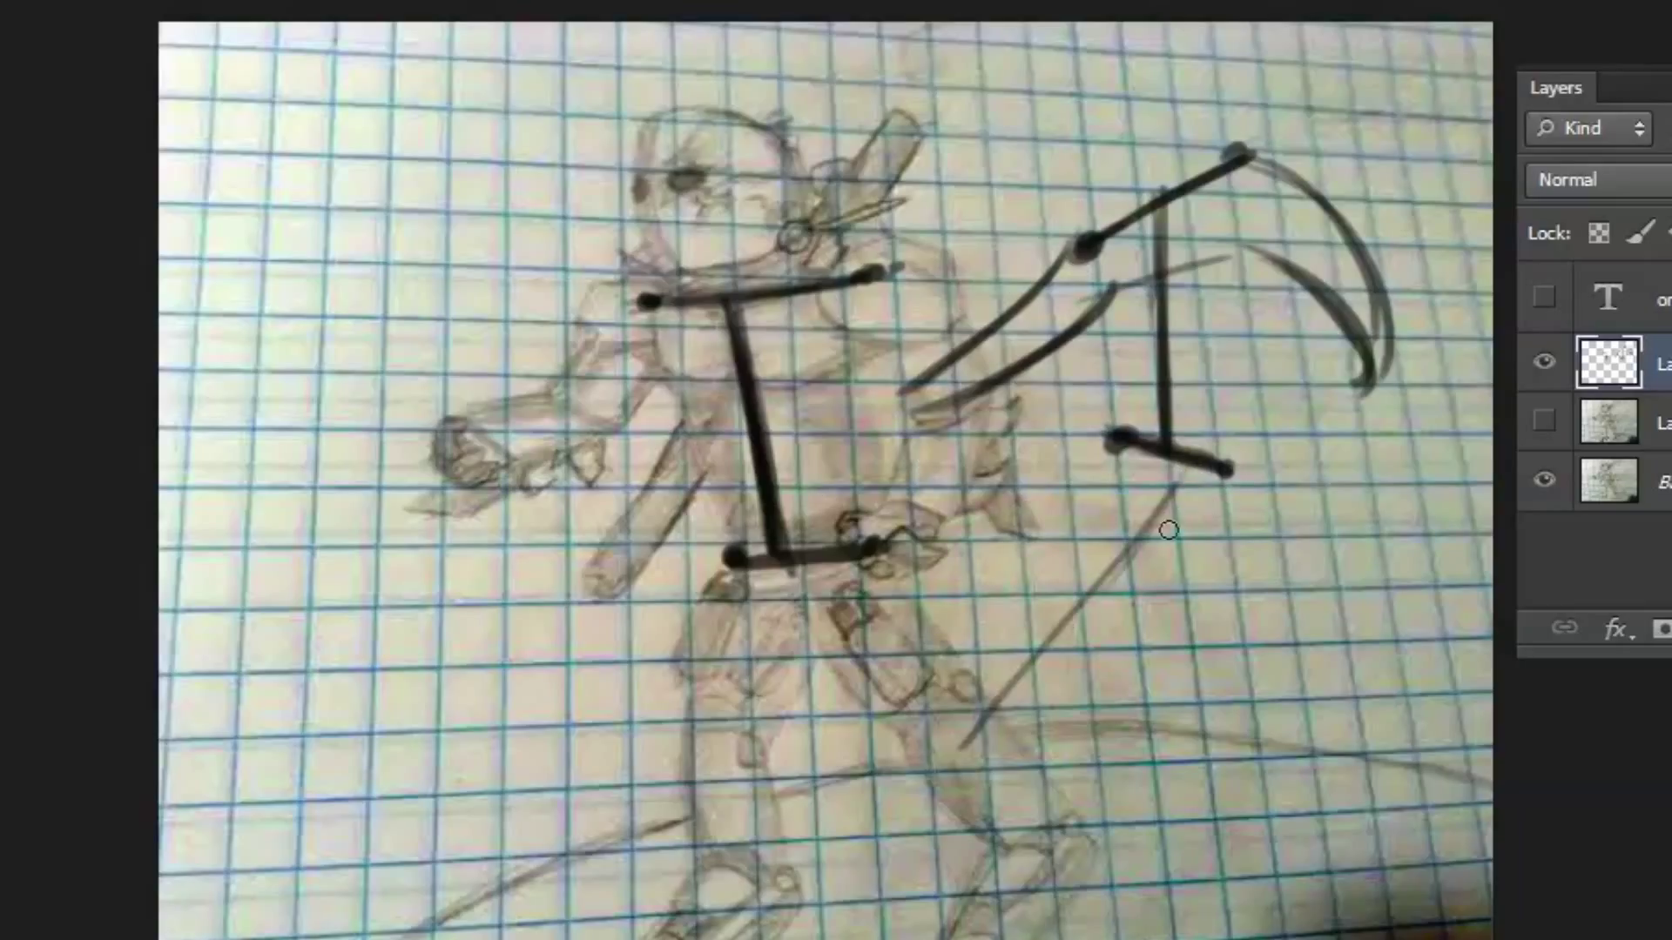
{"action": "left_click_drag", "start_coordinate": [1183, 479], "coordinate": [906, 798]}
{"action": "mouse_move", "coordinate": [1035, 660]}
{"action": "left_mouse_down"}
{"action": "mouse_move", "coordinate": [902, 804]}
{"action": "mouse_move", "coordinate": [969, 814]}
{"action": "left_mouse_up"}
{"action": "left_click_drag", "start_coordinate": [1051, 752], "coordinate": [1229, 546]}
{"action": "left_click_drag", "start_coordinate": [967, 816], "coordinate": [1209, 531]}
{"action": "left_click_drag", "start_coordinate": [1014, 777], "coordinate": [1213, 527]}
Draw the side contours and inner planes of the second figure's torso between the shoulder and hip lines
{"action": "left_click_drag", "start_coordinate": [1118, 449], "coordinate": [1132, 528]}
{"action": "left_click_drag", "start_coordinate": [1113, 277], "coordinate": [1125, 420]}
{"action": "mouse_move", "coordinate": [1114, 244]}
{"action": "left_mouse_down"}
{"action": "mouse_move", "coordinate": [1146, 499]}
{"action": "mouse_move", "coordinate": [1132, 514]}
{"action": "left_mouse_up"}
{"action": "left_click_drag", "start_coordinate": [1095, 279], "coordinate": [1135, 526]}
{"action": "mouse_move", "coordinate": [1240, 200]}
{"action": "left_mouse_down"}
{"action": "mouse_move", "coordinate": [1237, 434]}
{"action": "mouse_move", "coordinate": [1238, 172]}
{"action": "mouse_move", "coordinate": [1267, 521]}
{"action": "left_mouse_up"}
{"action": "mouse_move", "coordinate": [1233, 296]}
{"action": "left_mouse_down"}
{"action": "mouse_move", "coordinate": [1229, 366]}
{"action": "mouse_move", "coordinate": [1266, 524]}
{"action": "mouse_move", "coordinate": [1186, 585]}
{"action": "left_mouse_up"}
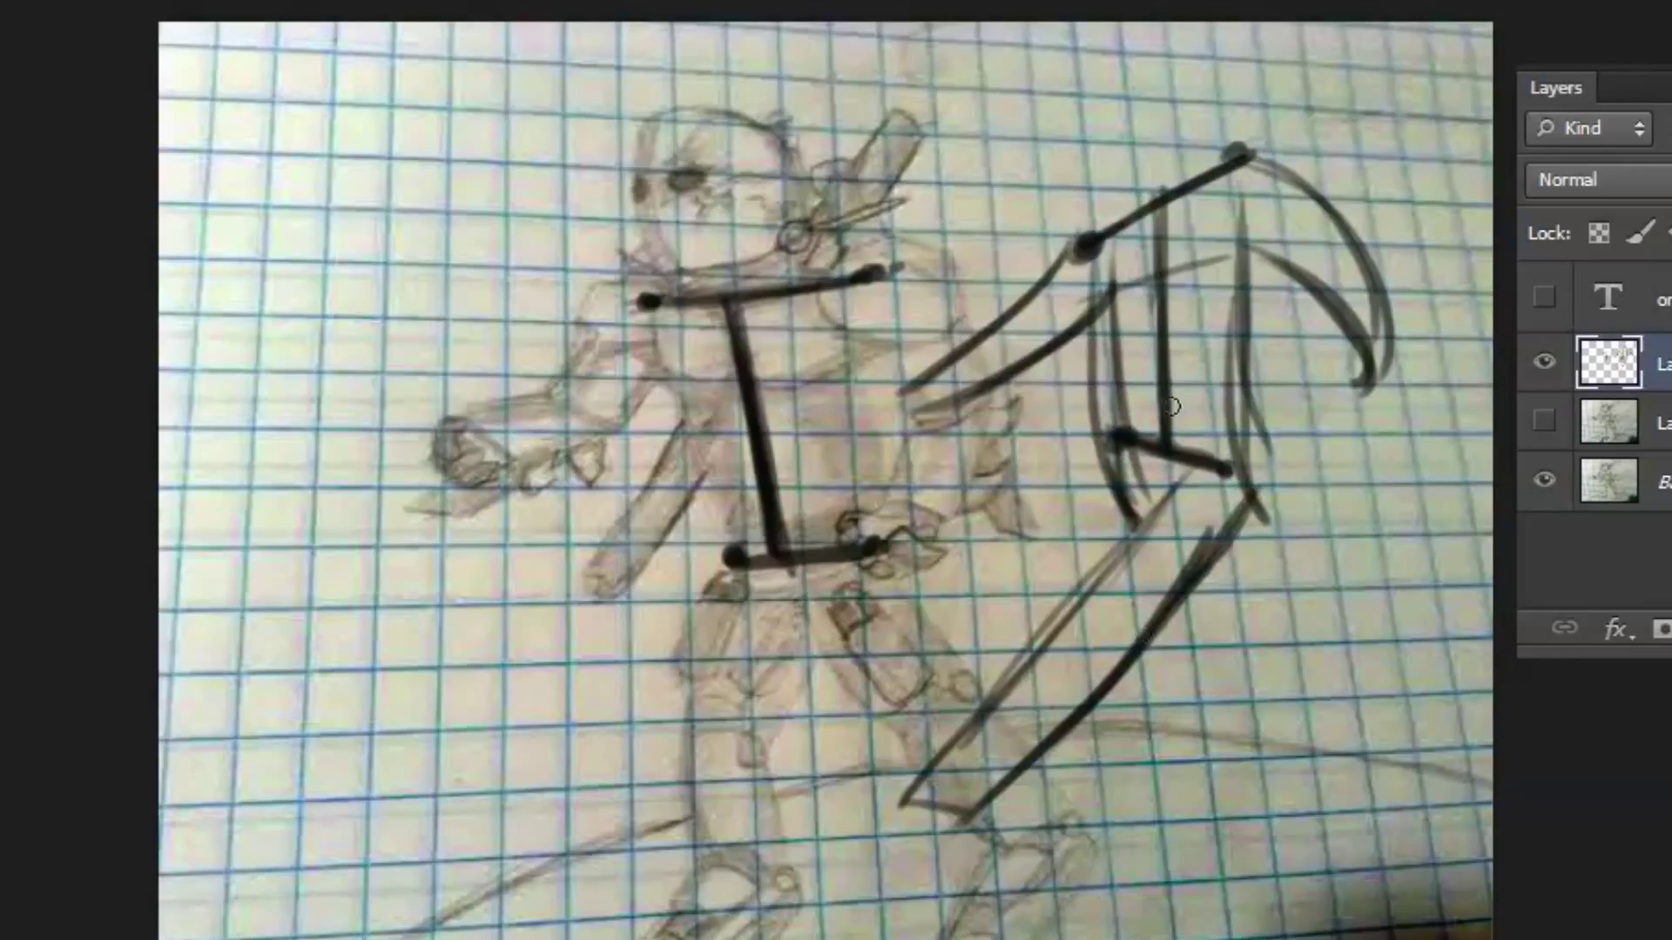
{"action": "mouse_move", "coordinate": [1078, 261]}
{"action": "left_mouse_down"}
{"action": "mouse_move", "coordinate": [1090, 431]}
{"action": "mouse_move", "coordinate": [1136, 510]}
{"action": "left_mouse_up"}
{"action": "left_click_drag", "start_coordinate": [1150, 301], "coordinate": [1200, 566]}
{"action": "left_click_drag", "start_coordinate": [1078, 249], "coordinate": [1110, 431]}
{"action": "left_click_drag", "start_coordinate": [1084, 309], "coordinate": [1140, 514]}
{"action": "left_click_drag", "start_coordinate": [1132, 279], "coordinate": [1189, 518]}
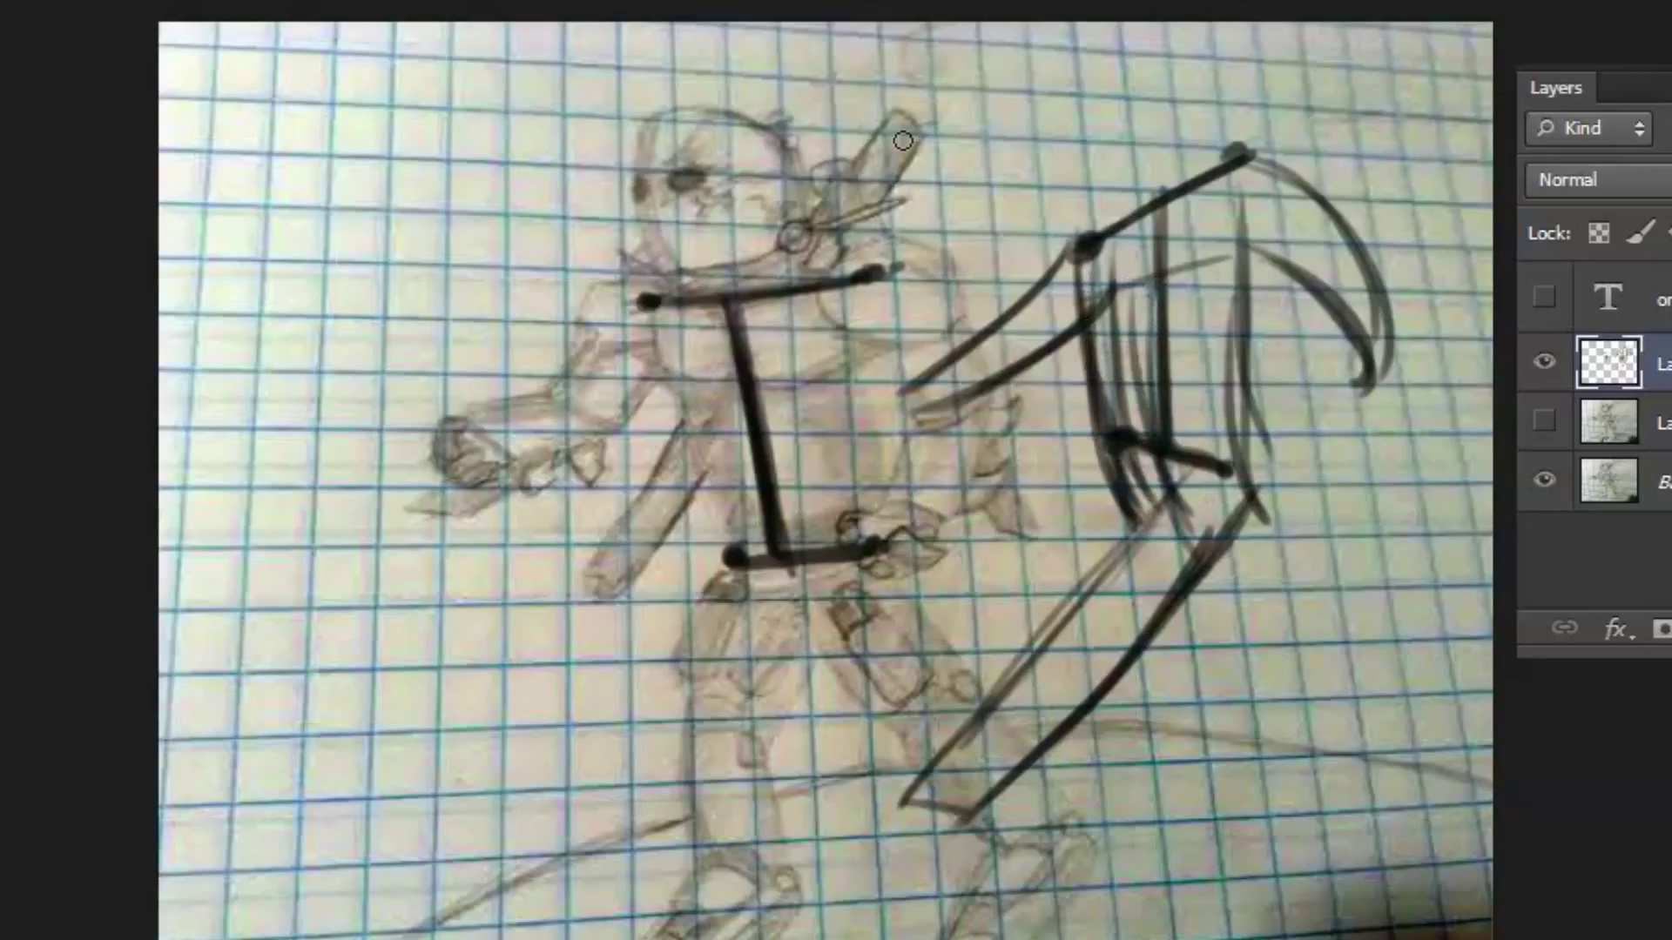
Hide the gesture-line layer and draw a line connecting the robot's two lower legs on a new layer
{"action": "left_click", "coordinate": [1544, 361]}
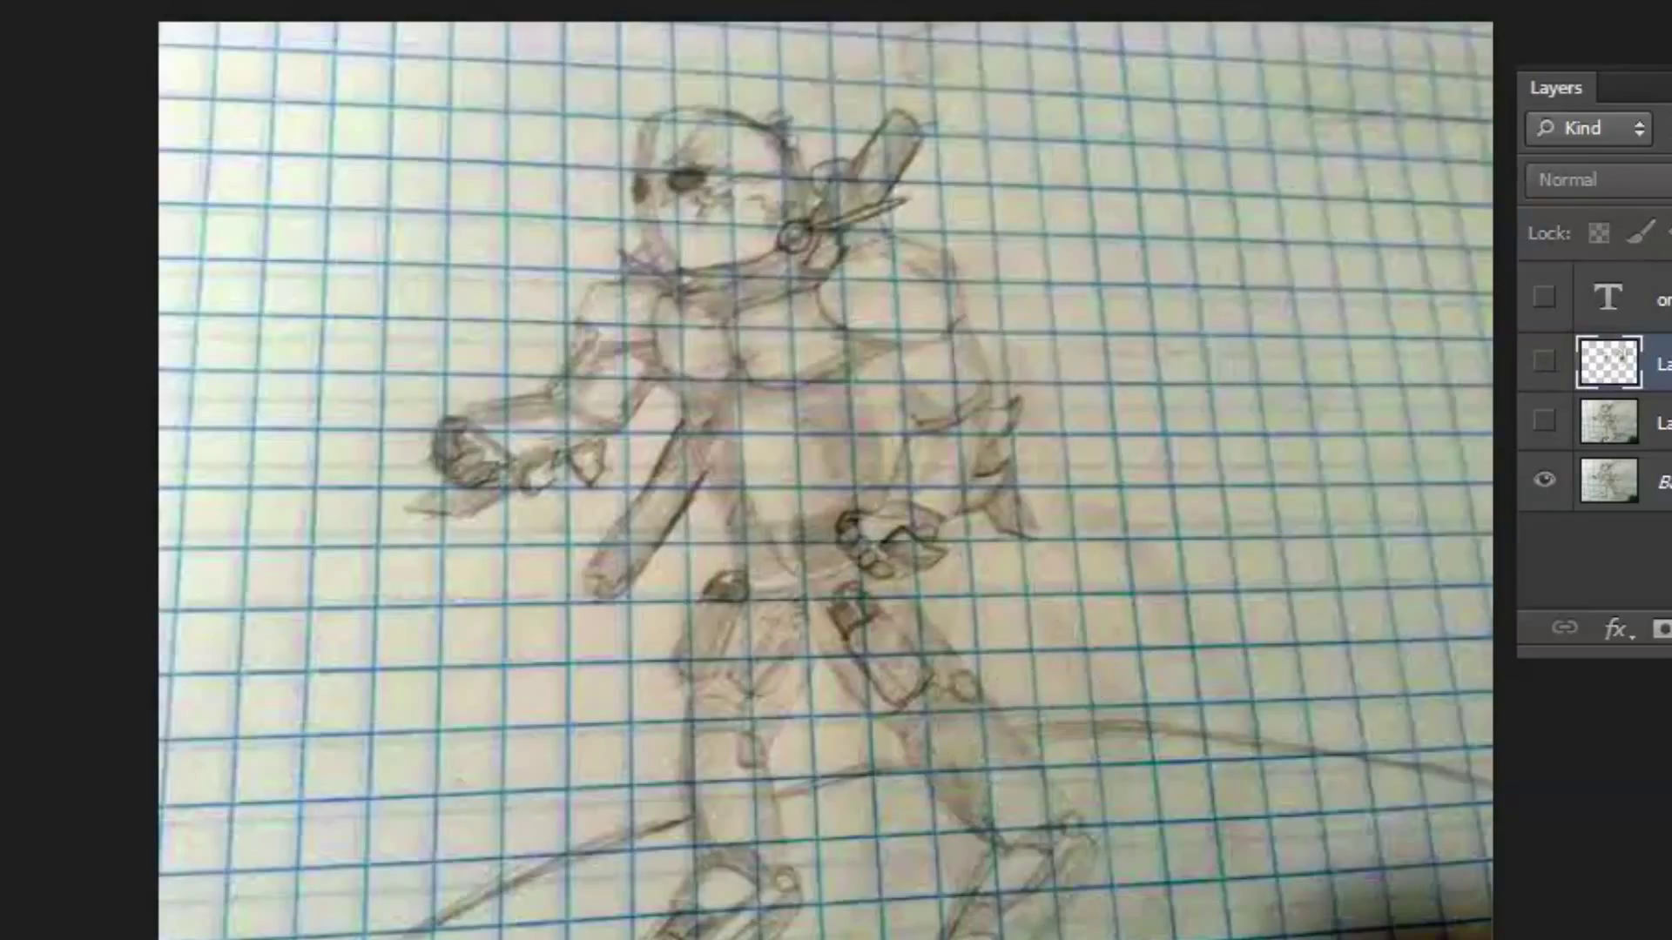
{"action": "key", "text": "ctrl+shift+alt+n"}
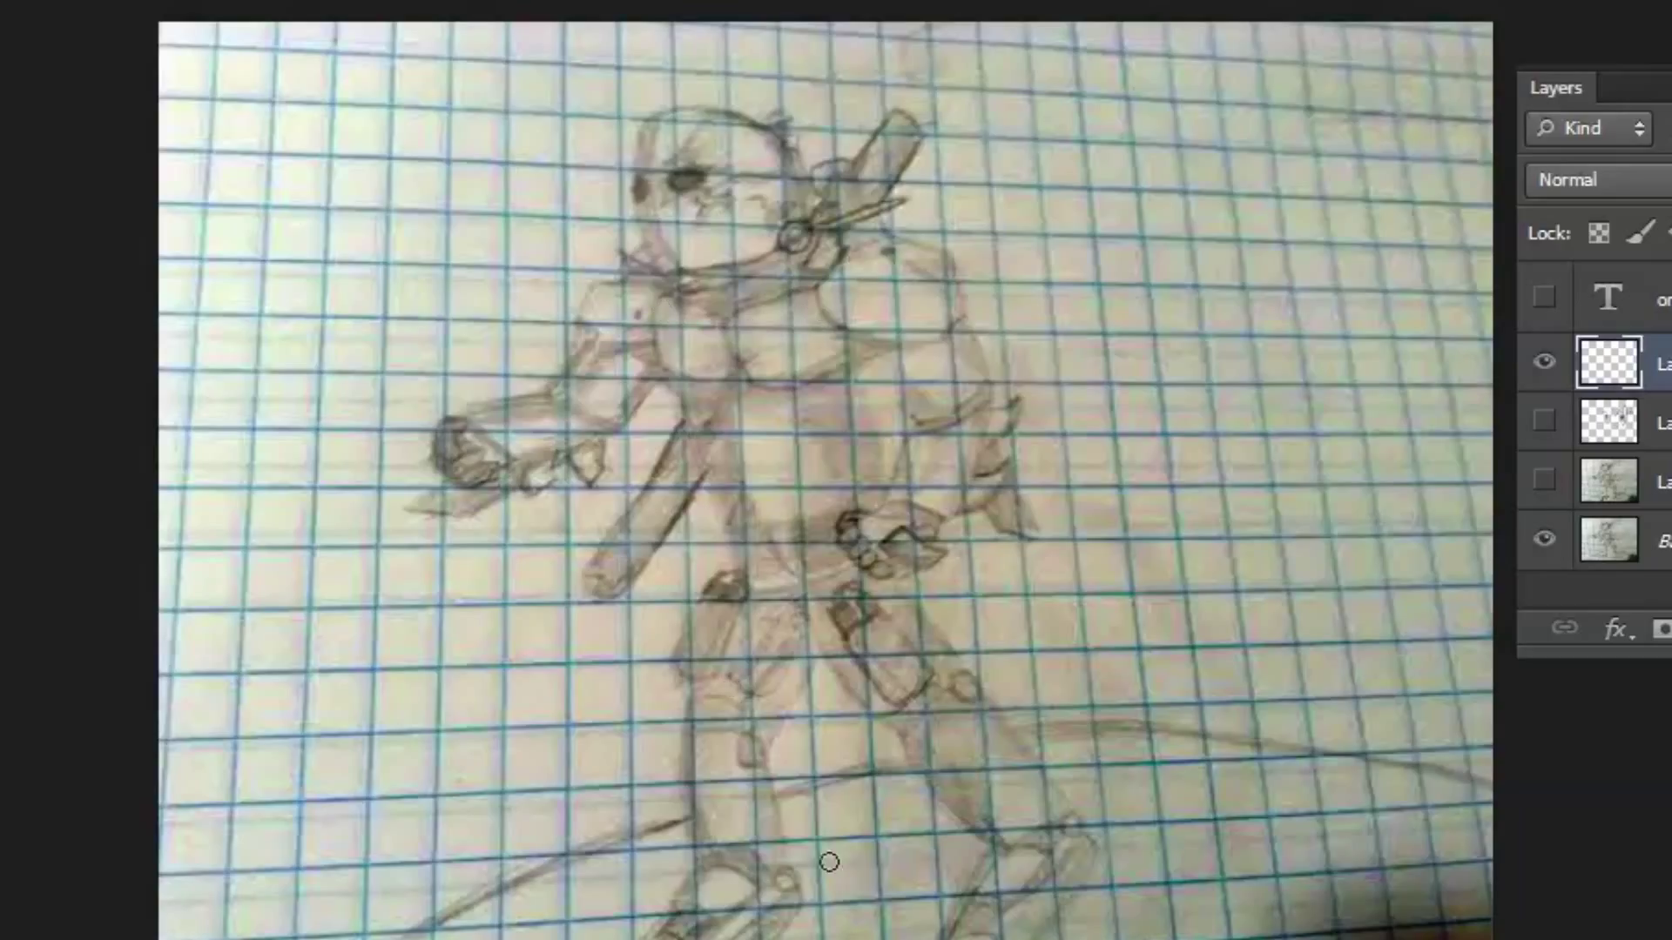
{"action": "left_click_drag", "start_coordinate": [1001, 862], "coordinate": [770, 904]}
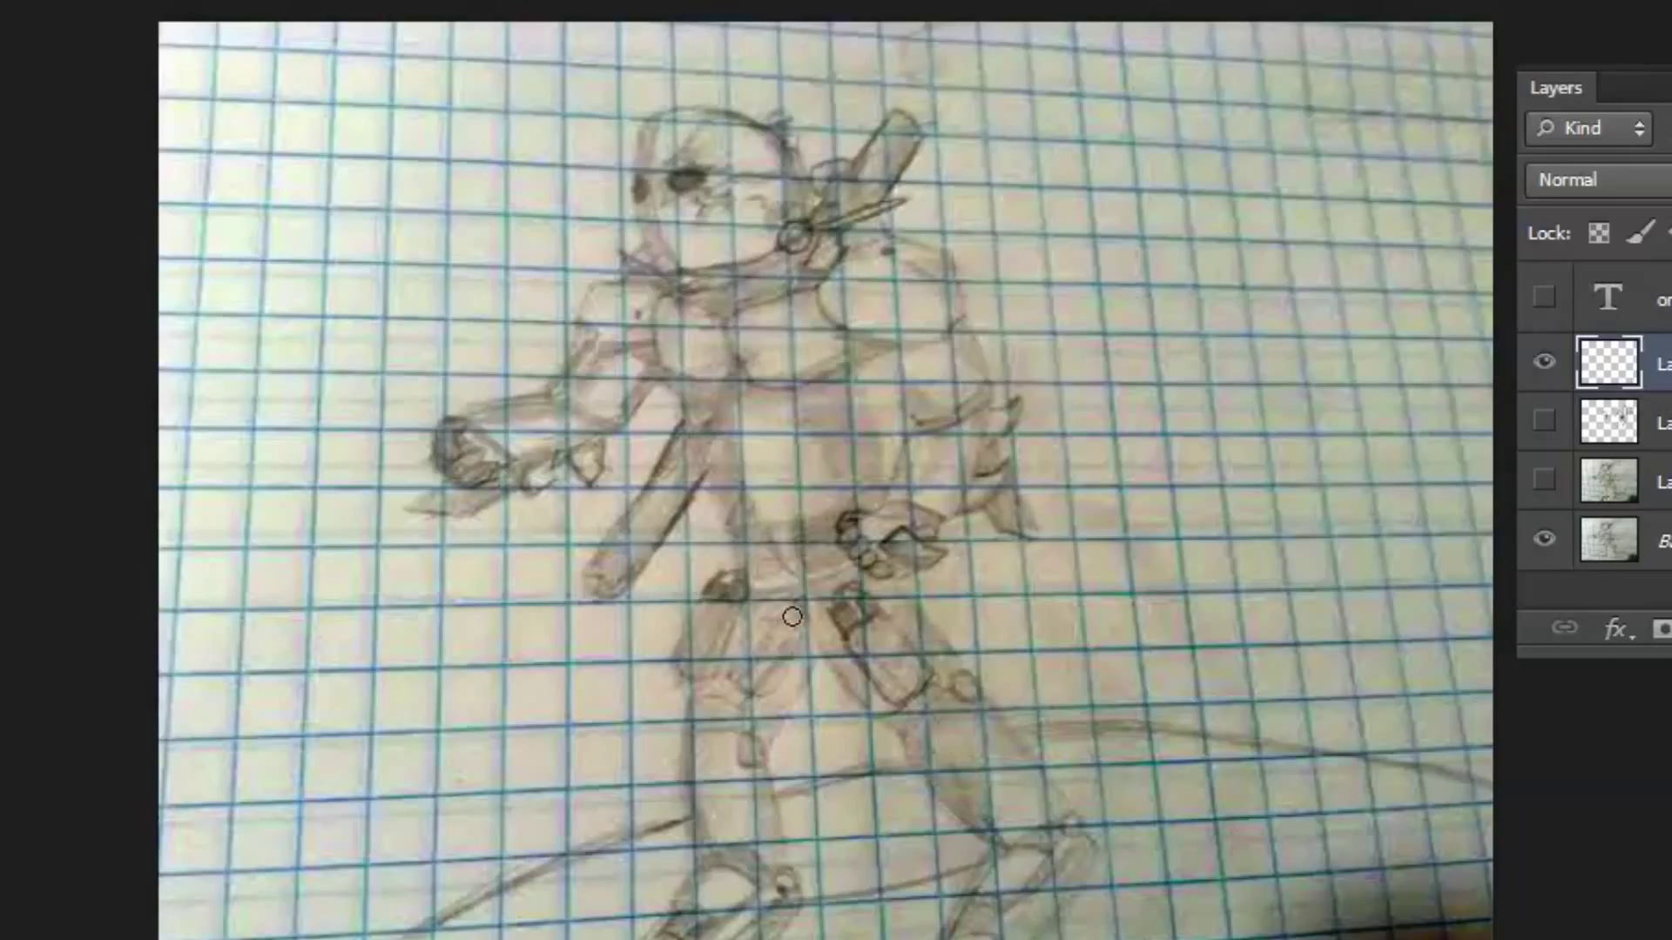
Outline the robot's pelvis with two parallel waist lines, a short side edge and a V-shaped lower edge
{"action": "left_click_drag", "start_coordinate": [828, 559], "coordinate": [710, 581]}
{"action": "left_click_drag", "start_coordinate": [849, 524], "coordinate": [710, 547]}
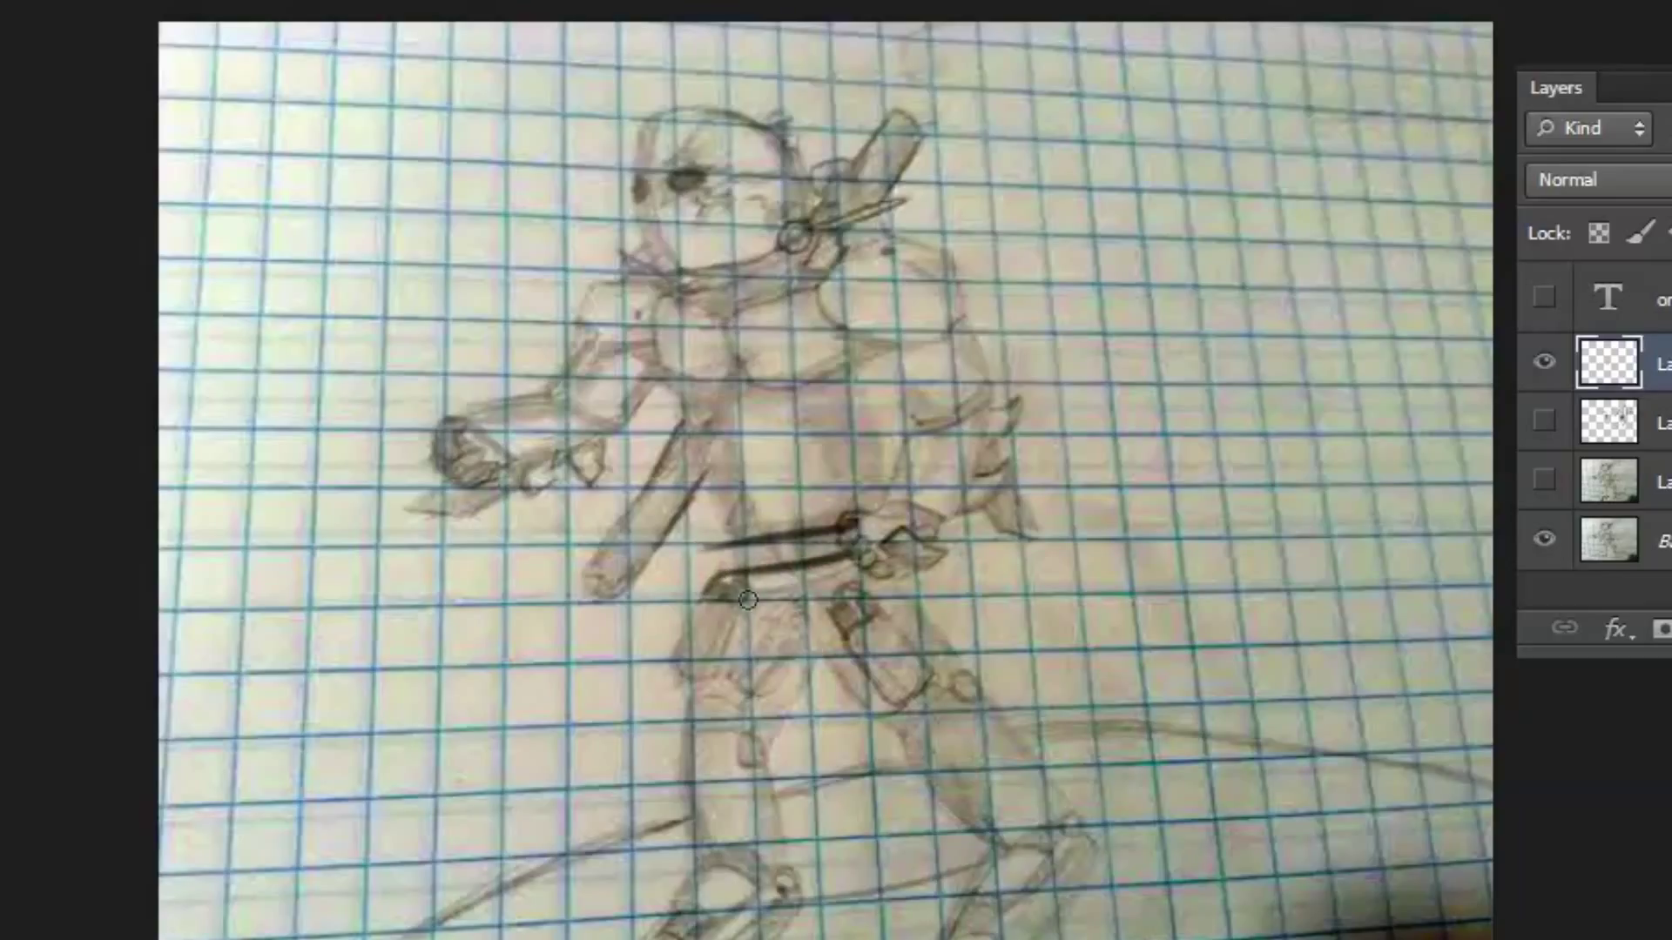
{"action": "left_click_drag", "start_coordinate": [735, 618], "coordinate": [796, 652]}
{"action": "mouse_move", "coordinate": [733, 615]}
{"action": "left_mouse_down"}
{"action": "mouse_move", "coordinate": [800, 653]}
{"action": "mouse_move", "coordinate": [840, 649]}
{"action": "mouse_move", "coordinate": [897, 582]}
{"action": "mouse_move", "coordinate": [851, 629]}
{"action": "mouse_move", "coordinate": [791, 652]}
{"action": "left_mouse_up"}
{"action": "mouse_move", "coordinate": [791, 652]}
{"action": "left_mouse_down"}
{"action": "mouse_move", "coordinate": [716, 597]}
{"action": "mouse_move", "coordinate": [787, 637]}
{"action": "left_mouse_up"}
{"action": "mouse_move", "coordinate": [710, 572]}
{"action": "left_mouse_down"}
{"action": "mouse_move", "coordinate": [712, 601]}
{"action": "mouse_move", "coordinate": [709, 549]}
{"action": "left_mouse_up"}
{"action": "mouse_move", "coordinate": [837, 644]}
{"action": "left_mouse_down"}
{"action": "mouse_move", "coordinate": [875, 589]}
{"action": "mouse_move", "coordinate": [915, 576]}
{"action": "mouse_move", "coordinate": [815, 651]}
{"action": "left_mouse_up"}
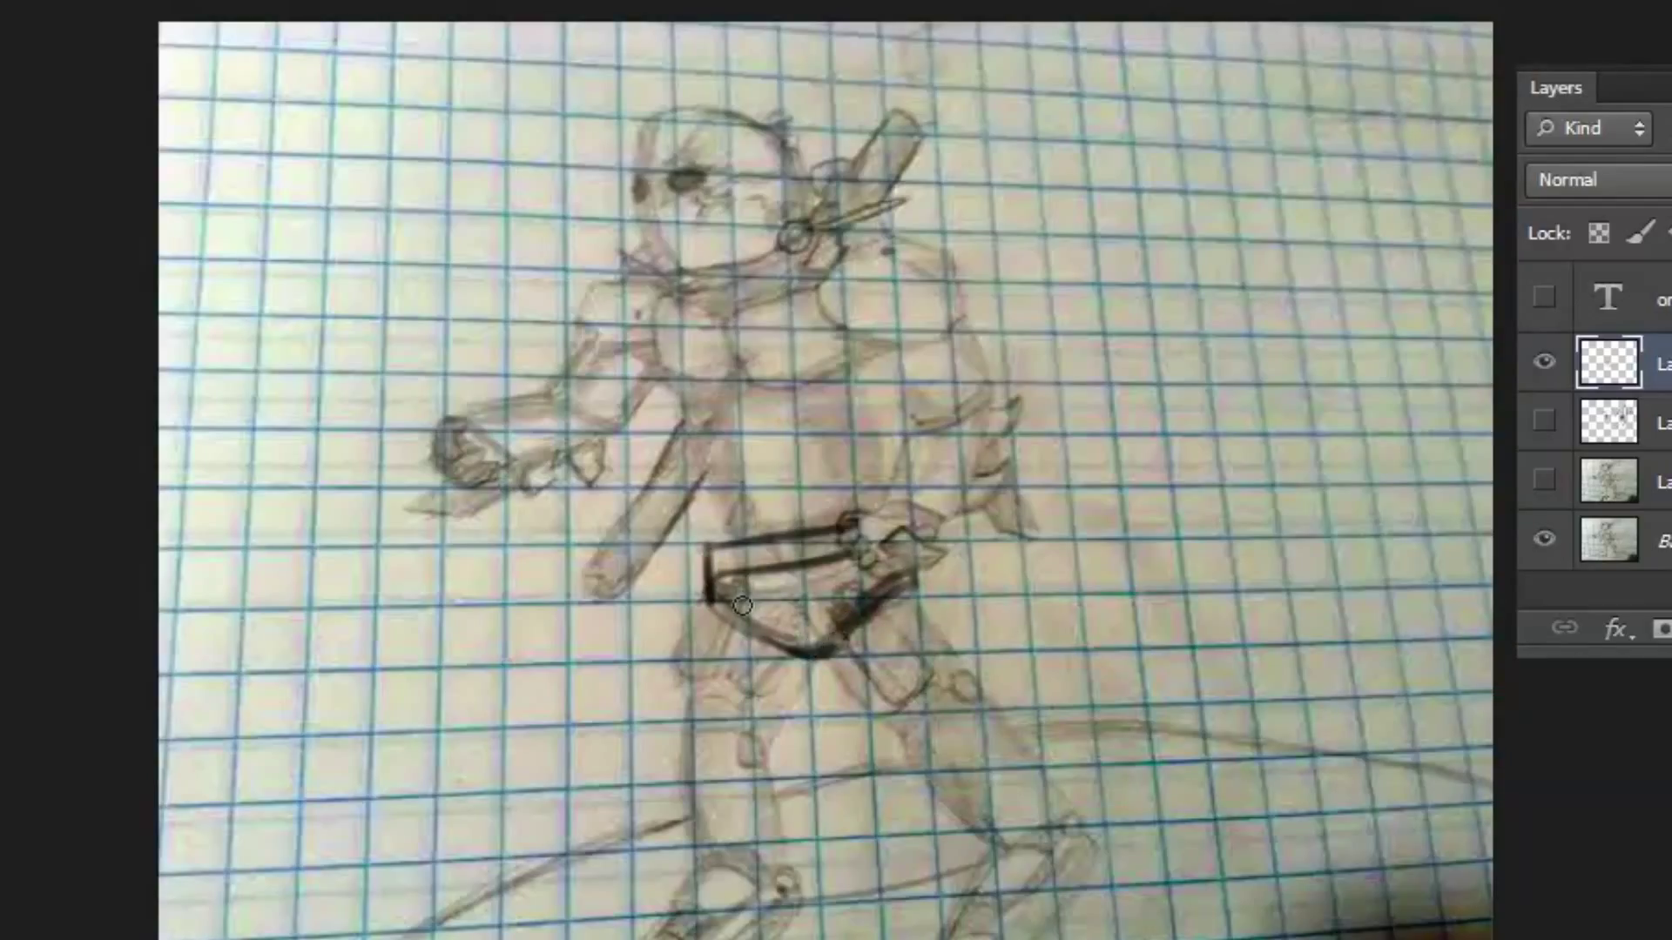
Compare the pelvis outline with the sketch, reinforce its side and lower edges, add a stroke along the head, and hide the layer
{"action": "left_click", "coordinate": [1543, 364]}
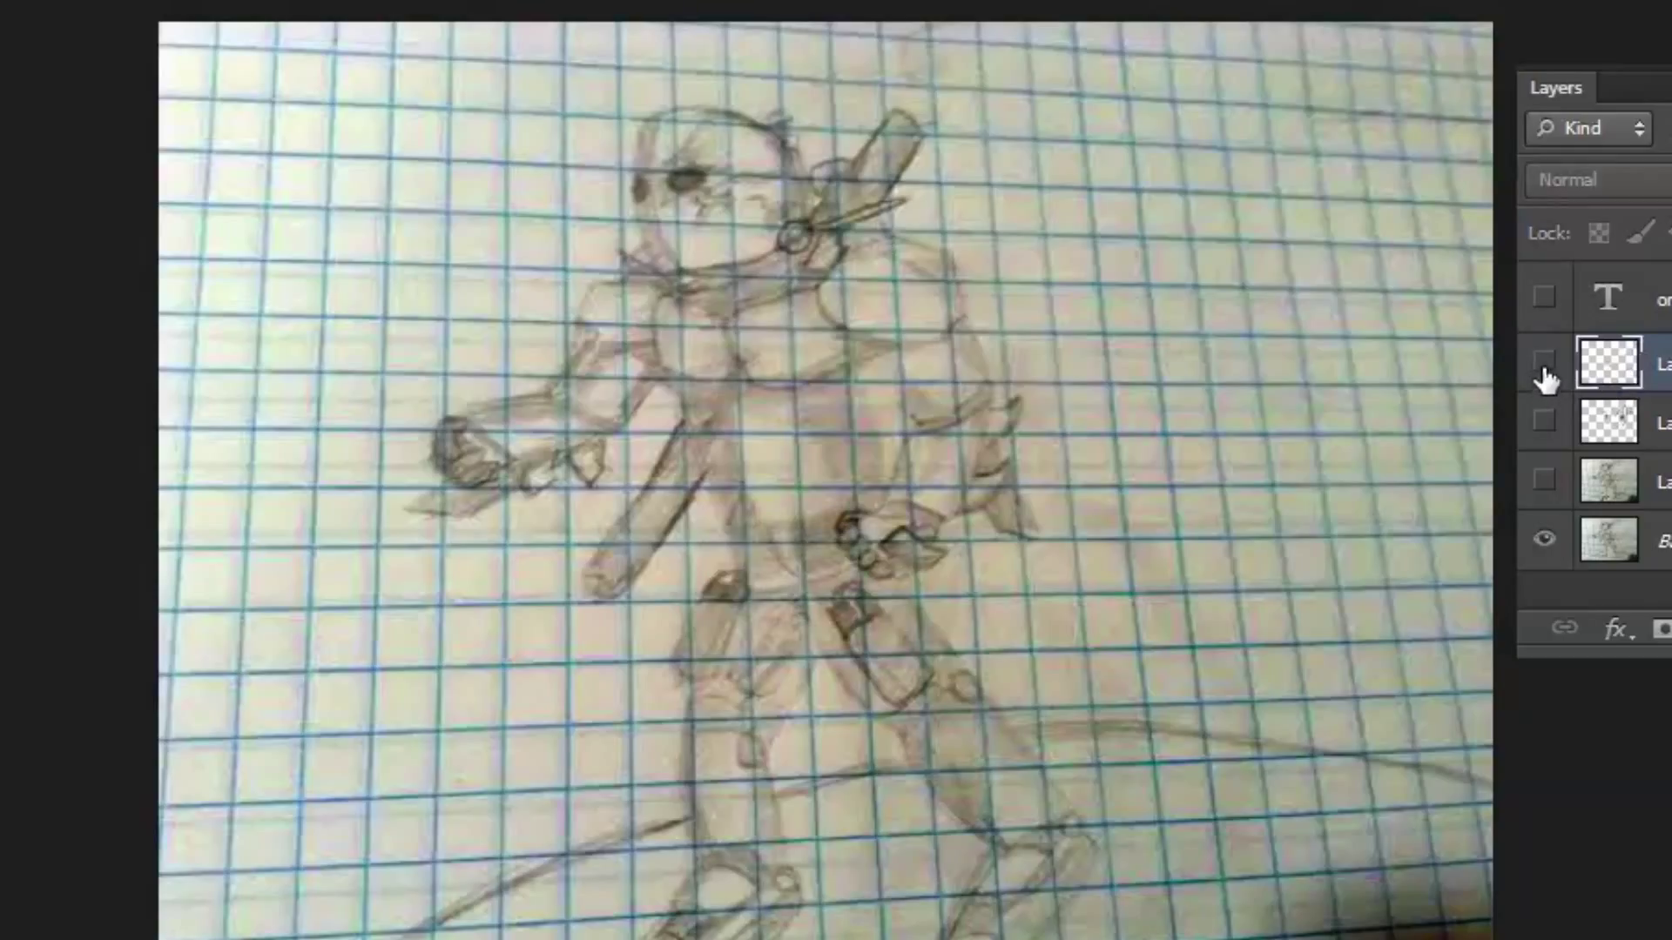
{"action": "left_click", "coordinate": [1543, 364]}
{"action": "left_click_drag", "start_coordinate": [709, 548], "coordinate": [701, 541]}
{"action": "mouse_move", "coordinate": [710, 600]}
{"action": "left_mouse_down"}
{"action": "mouse_move", "coordinate": [697, 540]}
{"action": "mouse_move", "coordinate": [713, 596]}
{"action": "mouse_move", "coordinate": [712, 531]}
{"action": "mouse_move", "coordinate": [736, 615]}
{"action": "mouse_move", "coordinate": [818, 647]}
{"action": "left_mouse_up"}
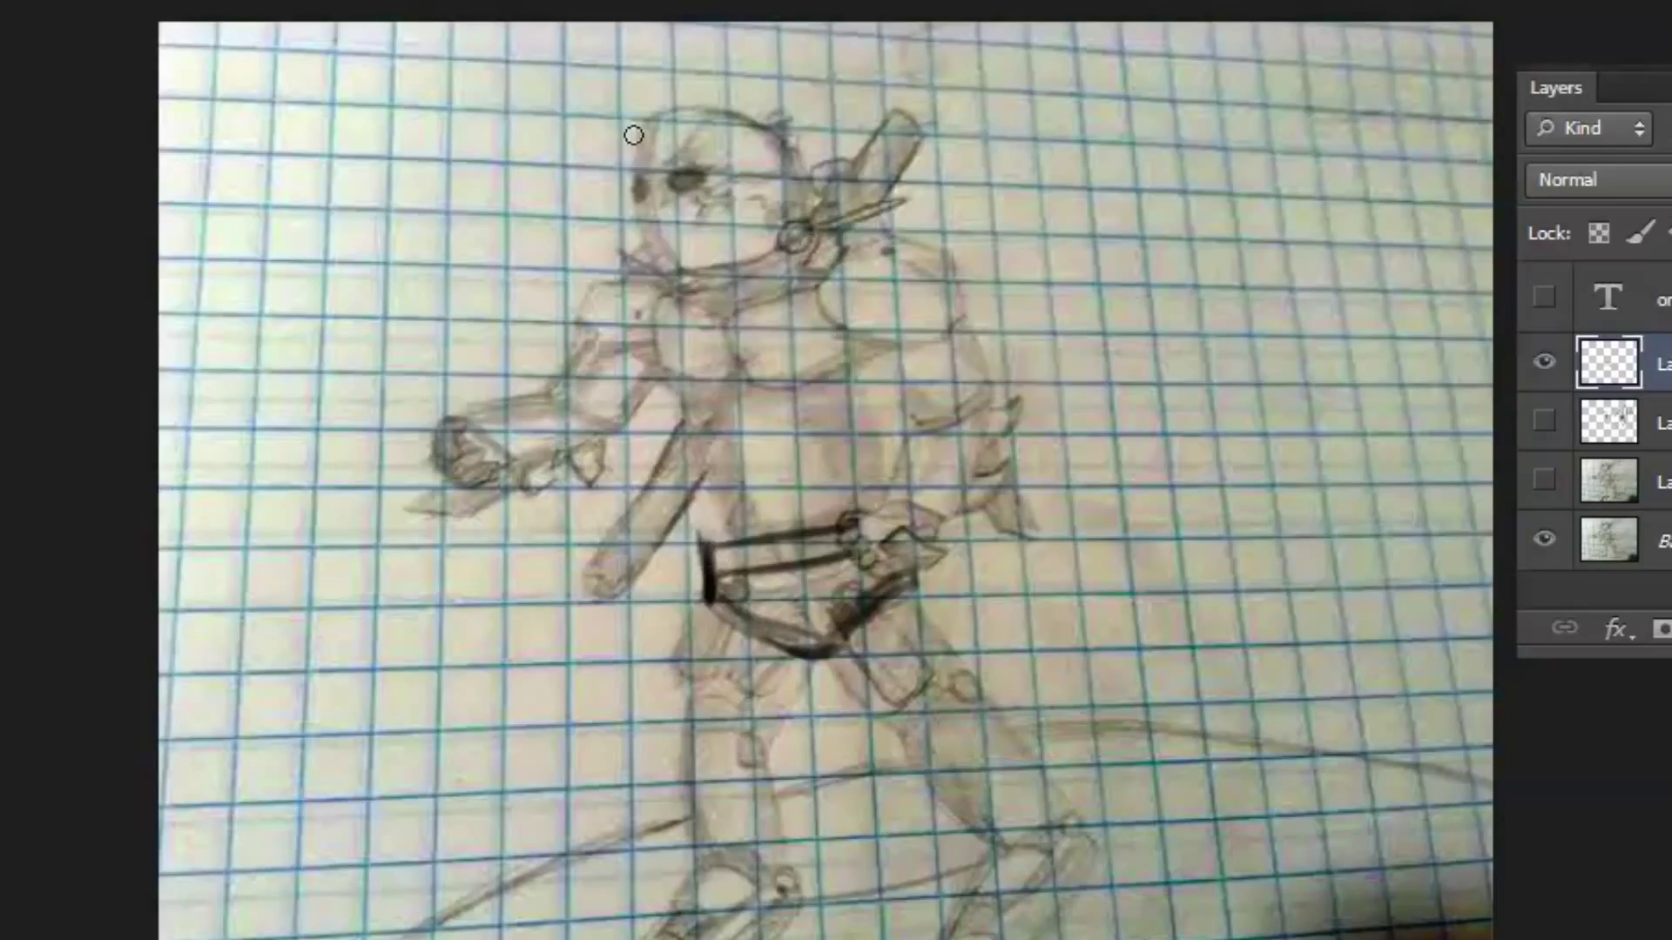
{"action": "left_click_drag", "start_coordinate": [789, 159], "coordinate": [777, 250]}
{"action": "left_click", "coordinate": [1543, 362]}
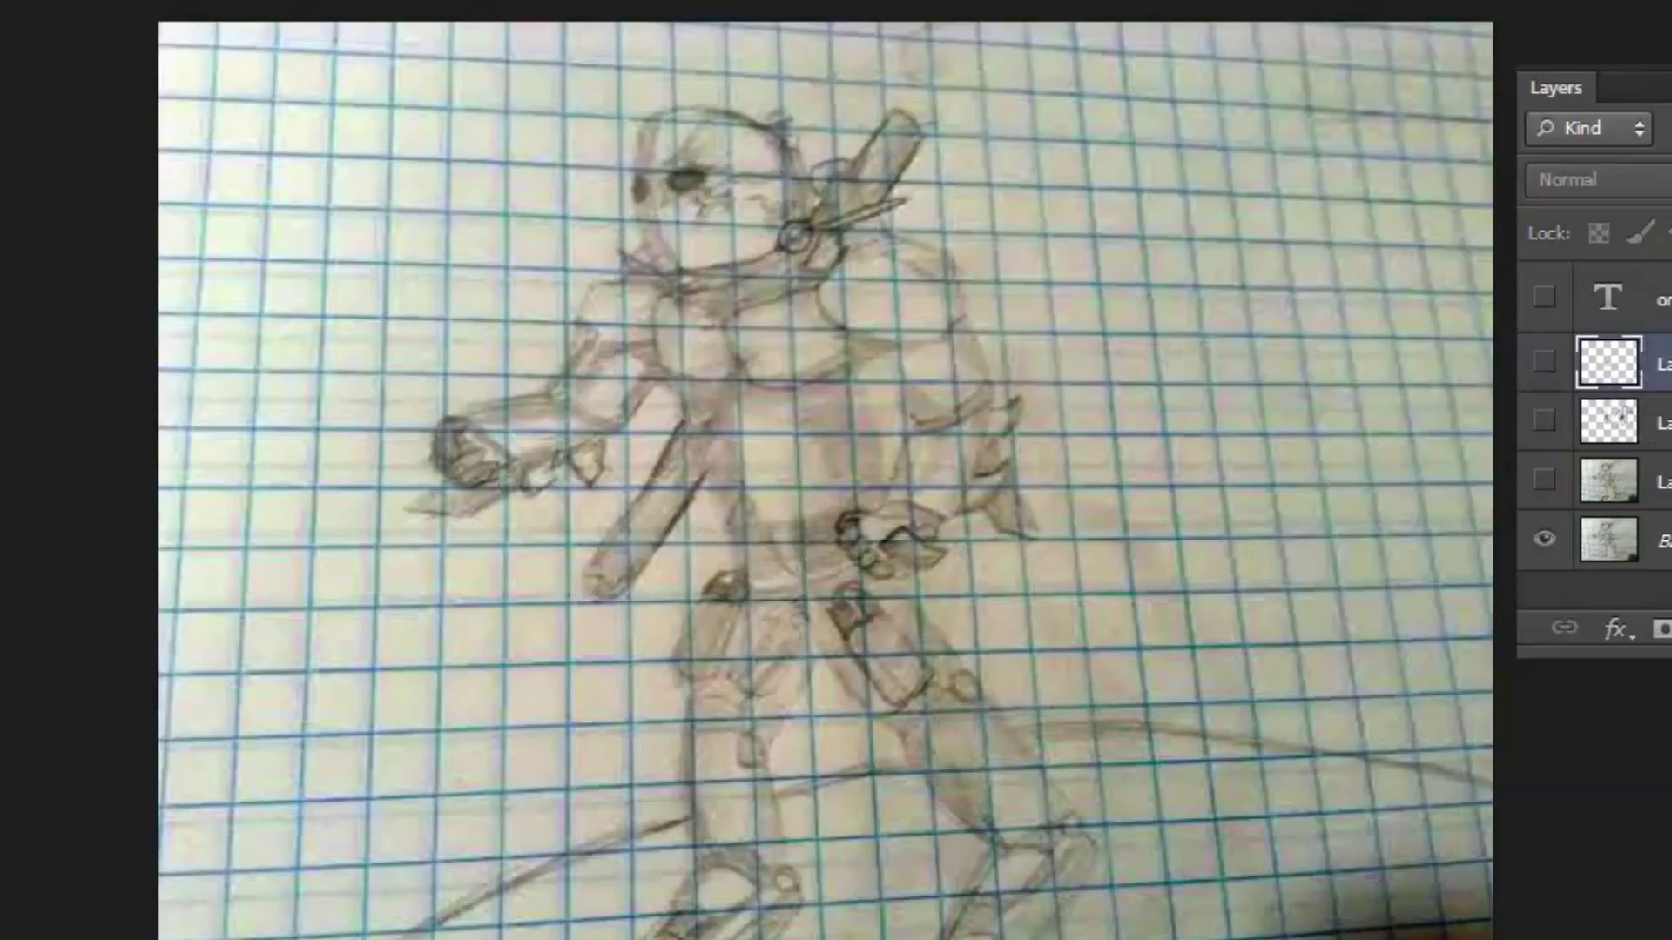
On a new layer, draw an oval around the robot's head and a curved centre line from the neck to the waist
{"action": "key", "text": "ctrl+shift+alt+n"}
{"action": "mouse_move", "coordinate": [646, 173]}
{"action": "left_mouse_down"}
{"action": "mouse_move", "coordinate": [765, 246]}
{"action": "mouse_move", "coordinate": [640, 154]}
{"action": "mouse_move", "coordinate": [671, 265]}
{"action": "mouse_move", "coordinate": [719, 118]}
{"action": "mouse_move", "coordinate": [786, 255]}
{"action": "mouse_move", "coordinate": [653, 135]}
{"action": "mouse_move", "coordinate": [646, 228]}
{"action": "mouse_move", "coordinate": [685, 276]}
{"action": "mouse_move", "coordinate": [815, 222]}
{"action": "mouse_move", "coordinate": [836, 261]}
{"action": "left_mouse_up"}
{"action": "left_click_drag", "start_coordinate": [722, 305], "coordinate": [788, 539]}
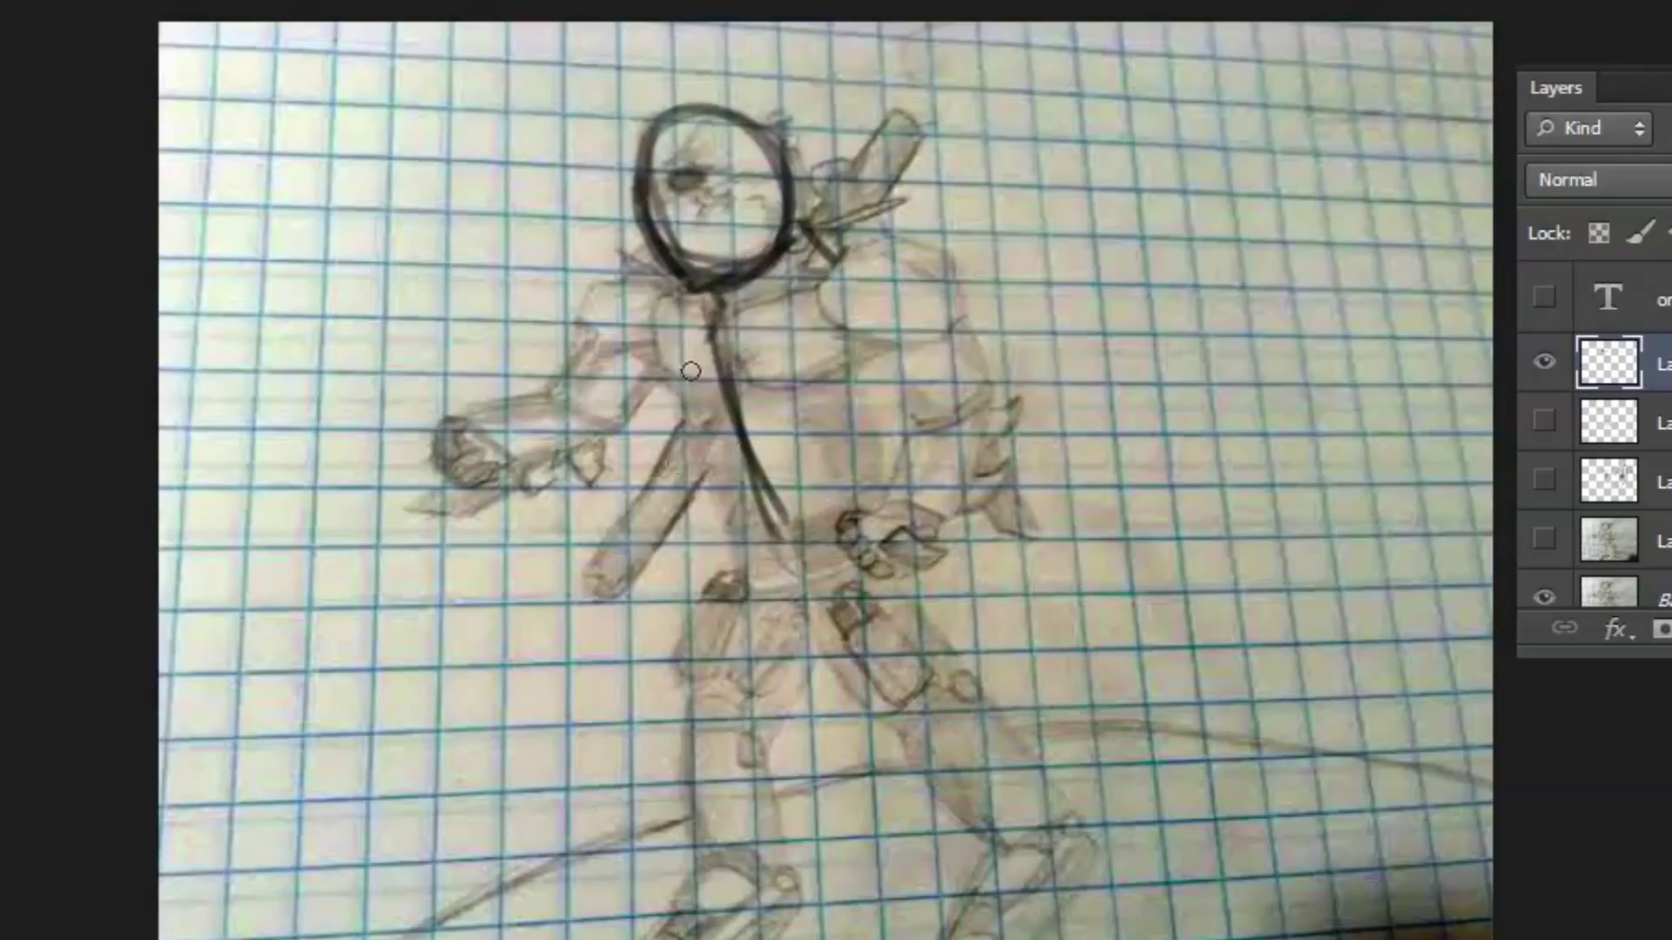
Draw the torso's tapering side contours from the shoulders to the waist and add curved strokes over both shoulders
{"action": "mouse_move", "coordinate": [587, 323]}
{"action": "left_mouse_down"}
{"action": "mouse_move", "coordinate": [726, 453]}
{"action": "mouse_move", "coordinate": [603, 346]}
{"action": "mouse_move", "coordinate": [742, 503]}
{"action": "left_mouse_up"}
{"action": "left_click_drag", "start_coordinate": [681, 420], "coordinate": [745, 547]}
{"action": "left_click_drag", "start_coordinate": [671, 401], "coordinate": [752, 549]}
{"action": "left_click_drag", "start_coordinate": [848, 517], "coordinate": [919, 344]}
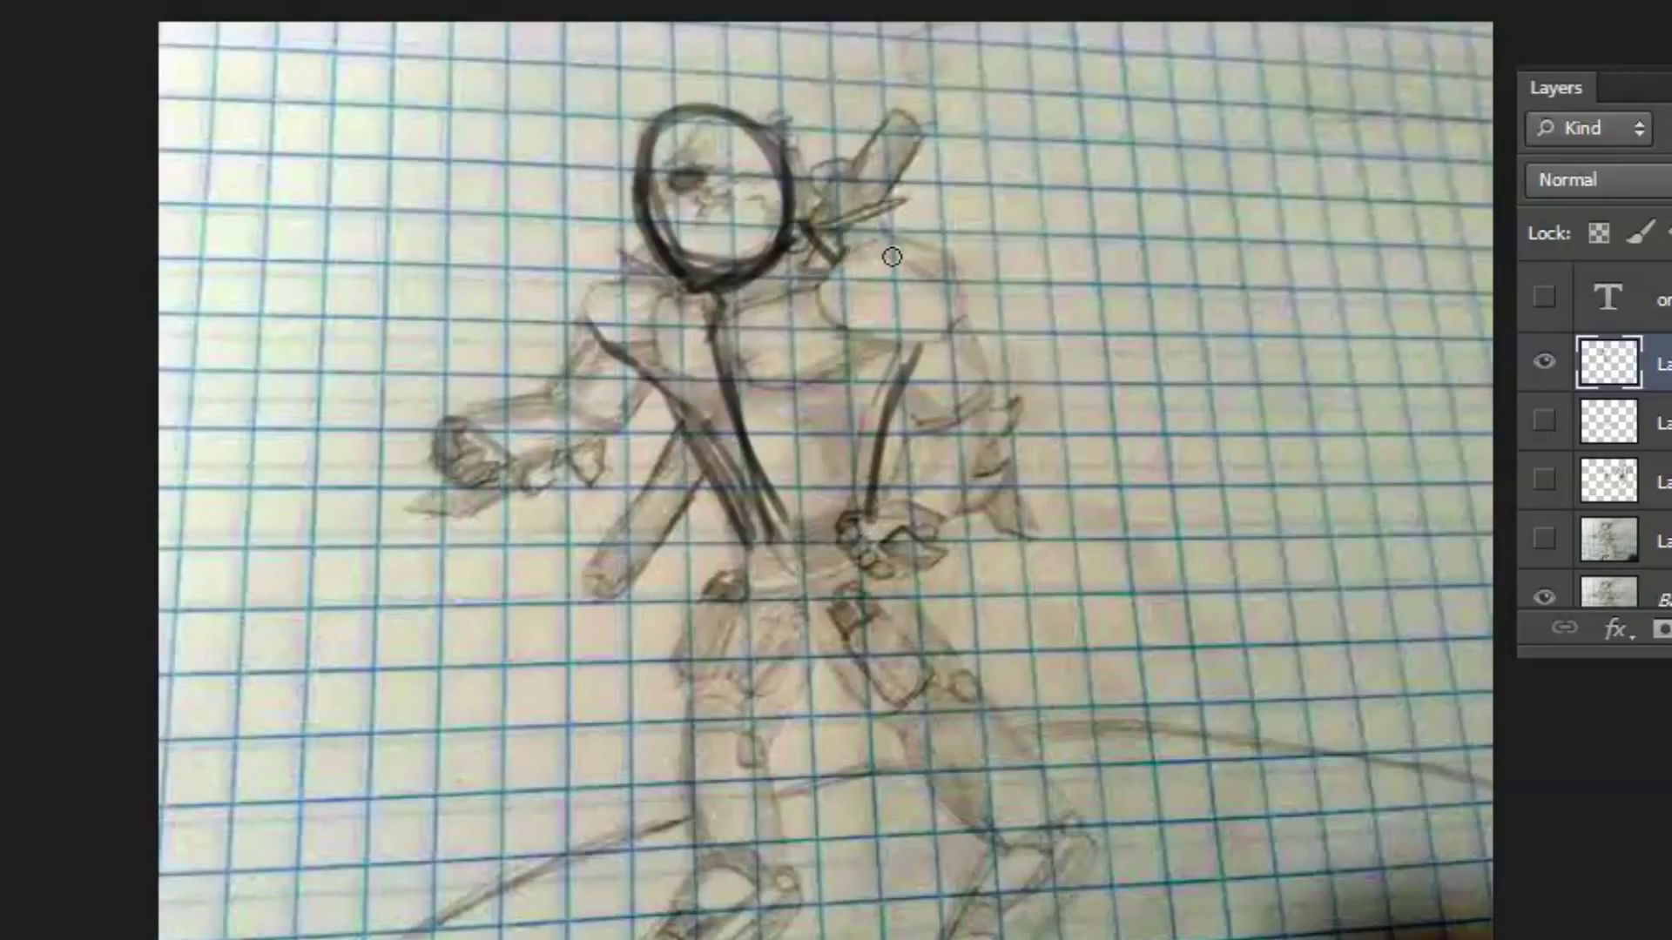
{"action": "left_click_drag", "start_coordinate": [660, 279], "coordinate": [626, 352]}
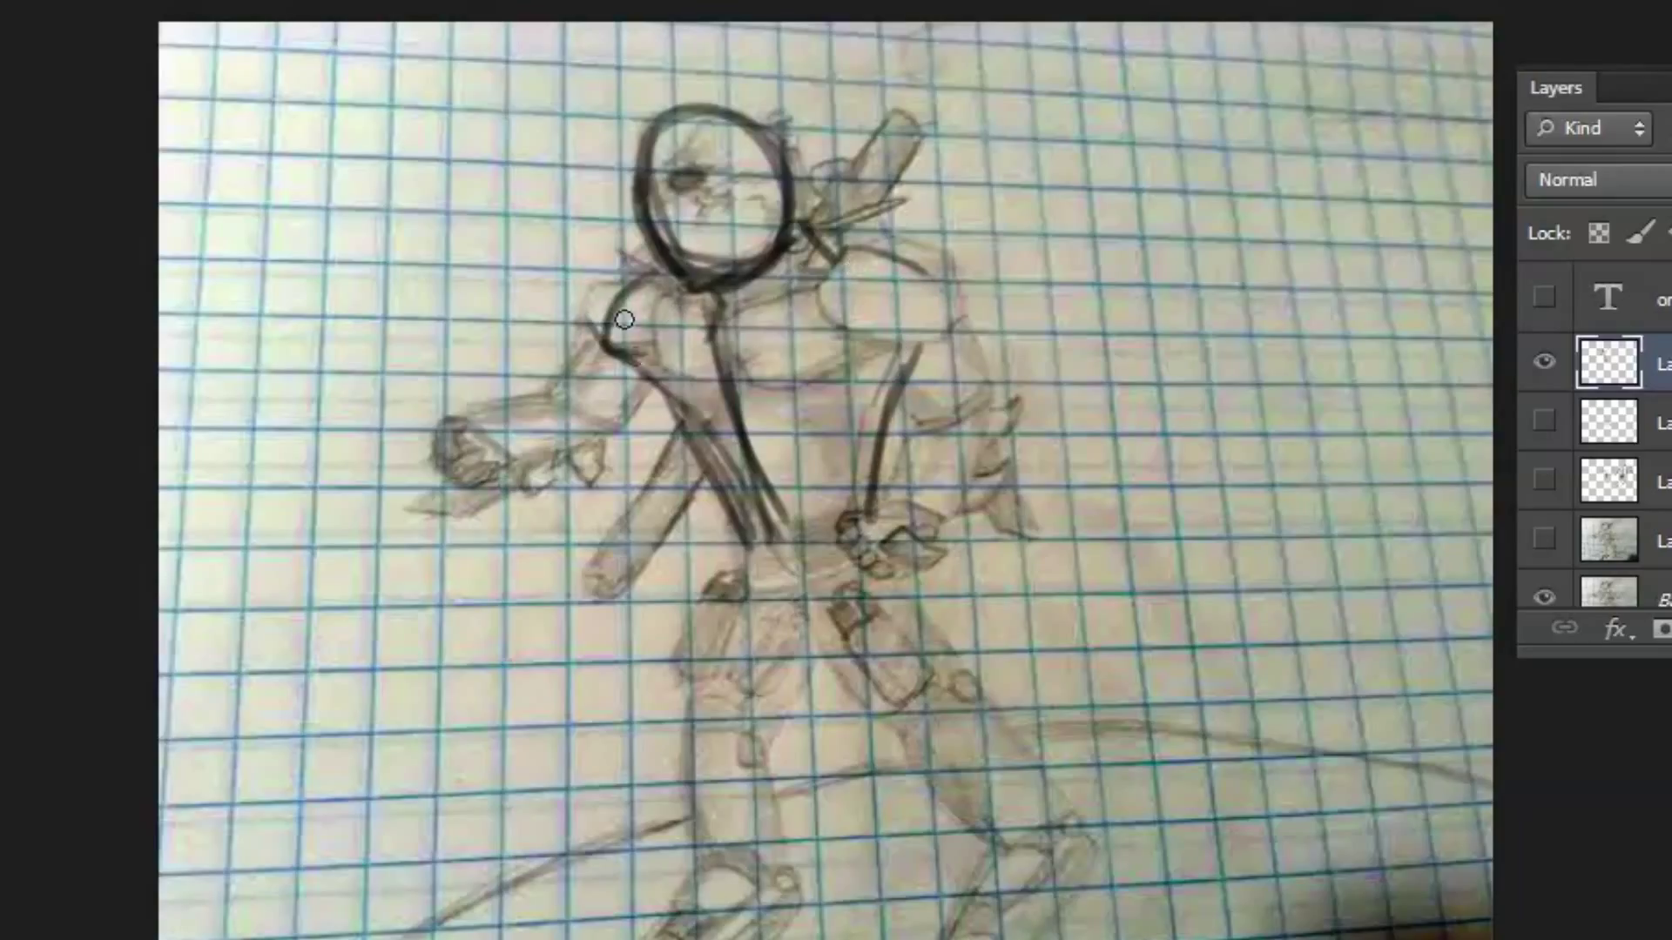
{"action": "left_click_drag", "start_coordinate": [699, 429], "coordinate": [746, 554]}
{"action": "left_click_drag", "start_coordinate": [880, 418], "coordinate": [874, 535]}
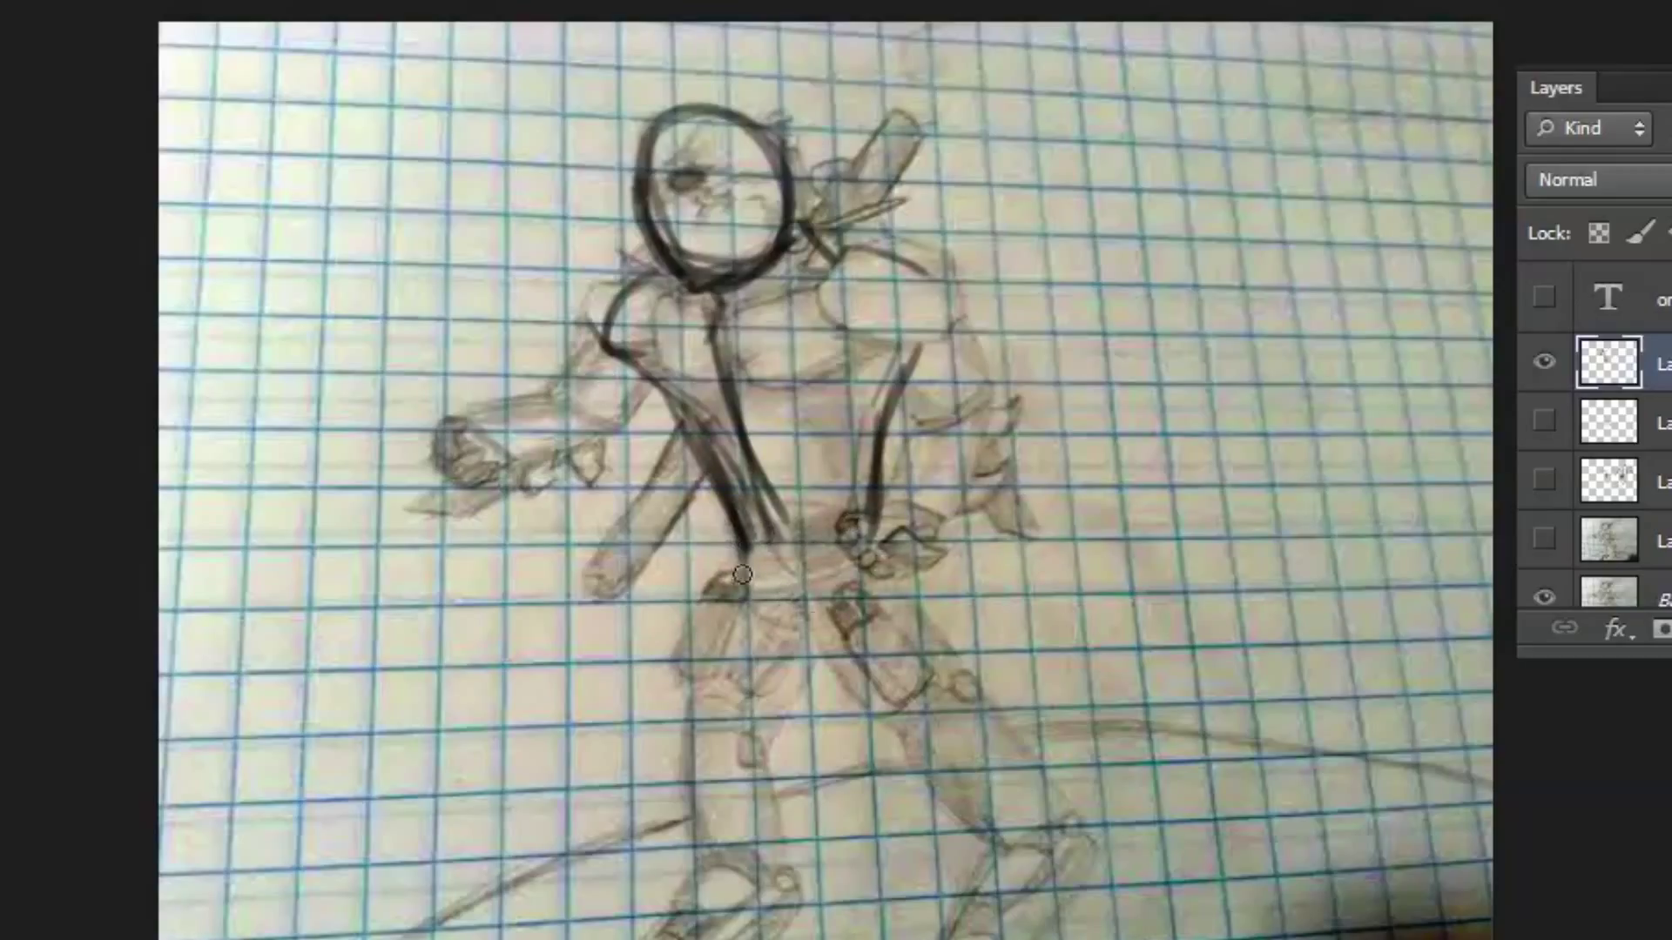
Draw a rounded pelvis at the waist and a tapering front thigh with small circles at the hip and knee joints
{"action": "mouse_move", "coordinate": [862, 613]}
{"action": "left_mouse_down"}
{"action": "mouse_move", "coordinate": [740, 566]}
{"action": "mouse_move", "coordinate": [875, 522]}
{"action": "mouse_move", "coordinate": [822, 595]}
{"action": "left_mouse_up"}
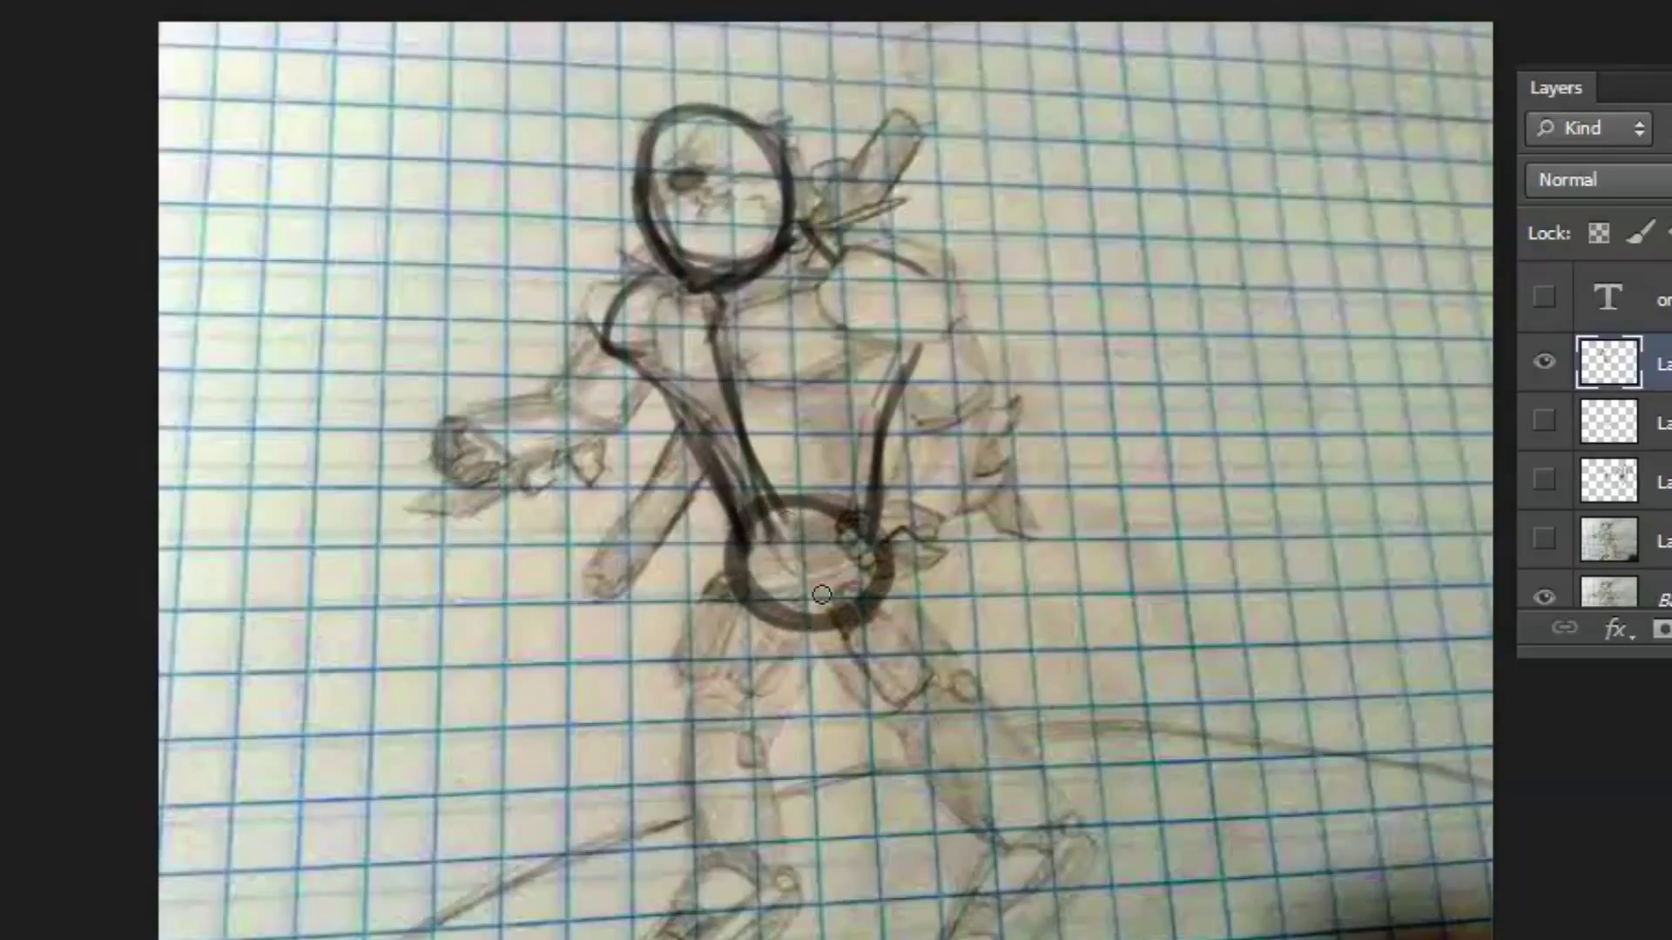
{"action": "left_click_drag", "start_coordinate": [867, 562], "coordinate": [790, 736]}
{"action": "mouse_move", "coordinate": [858, 586]}
{"action": "left_mouse_down"}
{"action": "mouse_move", "coordinate": [814, 692]}
{"action": "mouse_move", "coordinate": [747, 763]}
{"action": "left_mouse_up"}
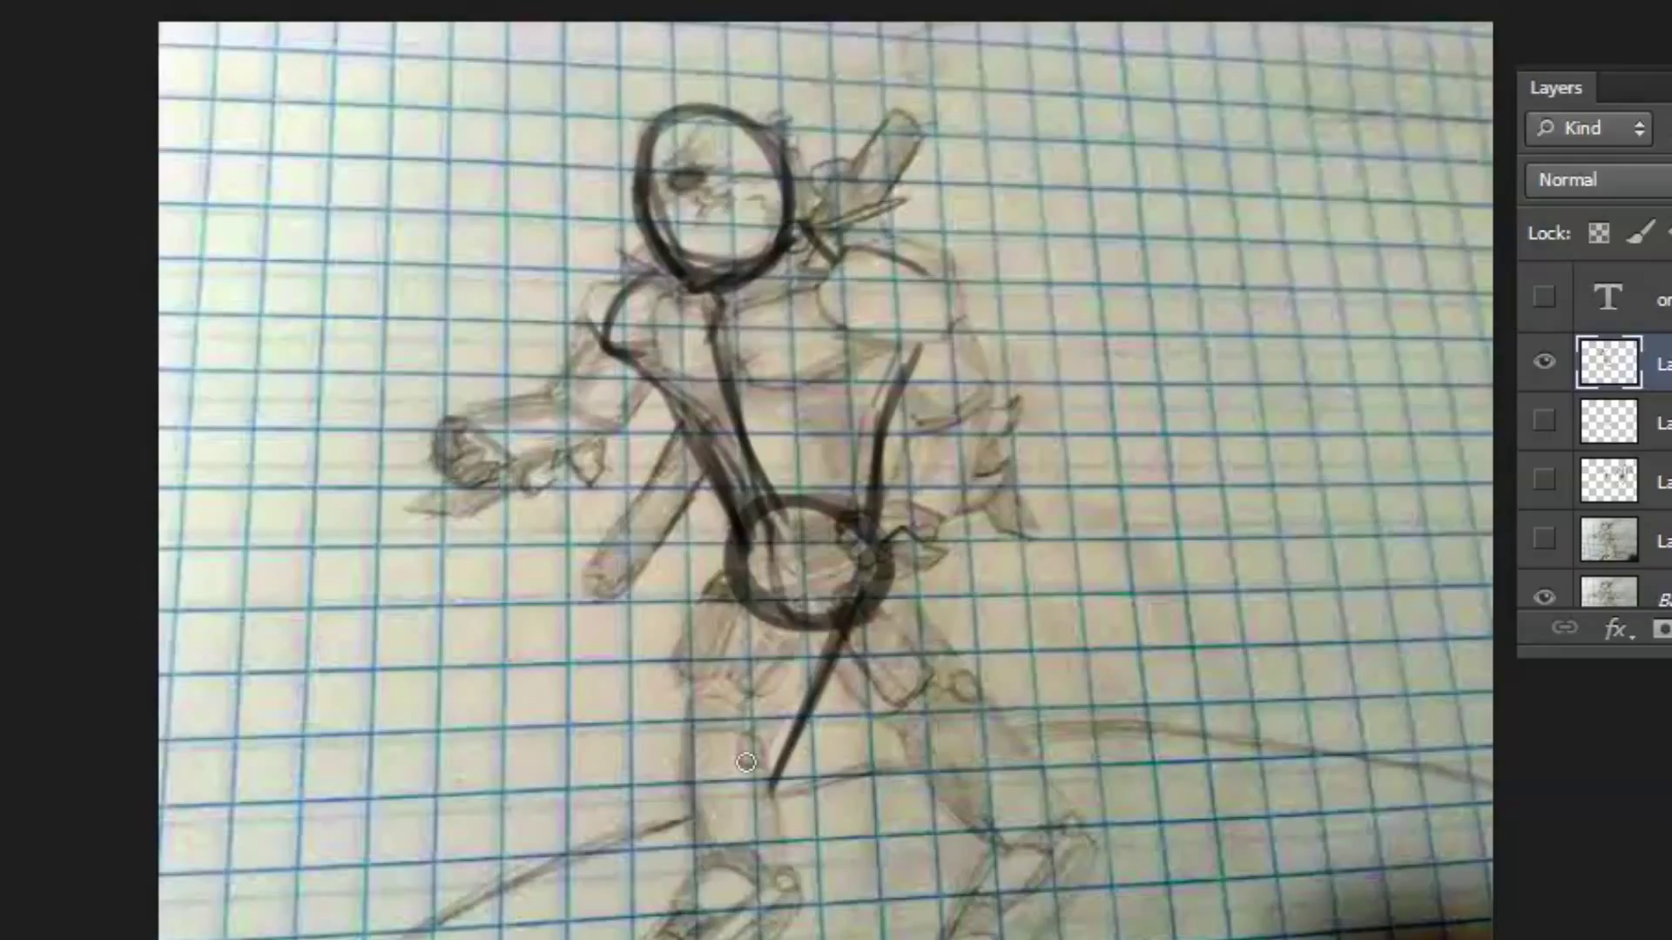
{"action": "mouse_move", "coordinate": [728, 552]}
{"action": "left_mouse_down"}
{"action": "mouse_move", "coordinate": [701, 784]}
{"action": "mouse_move", "coordinate": [778, 782]}
{"action": "mouse_move", "coordinate": [834, 859]}
{"action": "left_mouse_up"}
{"action": "mouse_move", "coordinate": [724, 582]}
{"action": "left_mouse_down"}
{"action": "mouse_move", "coordinate": [705, 783]}
{"action": "mouse_move", "coordinate": [729, 553]}
{"action": "left_mouse_up"}
{"action": "left_click_drag", "start_coordinate": [834, 556], "coordinate": [802, 618]}
{"action": "left_click_drag", "start_coordinate": [812, 538], "coordinate": [700, 784]}
{"action": "mouse_move", "coordinate": [803, 557]}
{"action": "left_mouse_down"}
{"action": "mouse_move", "coordinate": [699, 784]}
{"action": "mouse_move", "coordinate": [776, 778]}
{"action": "mouse_move", "coordinate": [850, 634]}
{"action": "mouse_move", "coordinate": [779, 745]}
{"action": "left_mouse_up"}
{"action": "left_click_drag", "start_coordinate": [727, 571], "coordinate": [691, 719]}
Try a sharply bent lower leg below the front knee with parallel edges and a foot segment, and erase it
{"action": "key", "text": "b"}
{"action": "left_click_drag", "start_coordinate": [755, 741], "coordinate": [884, 862]}
{"action": "left_click_drag", "start_coordinate": [725, 780], "coordinate": [817, 860]}
{"action": "left_click_drag", "start_coordinate": [718, 775], "coordinate": [883, 902]}
{"action": "left_click_drag", "start_coordinate": [793, 756], "coordinate": [905, 869]}
{"action": "mouse_move", "coordinate": [783, 749]}
{"action": "left_mouse_down"}
{"action": "mouse_move", "coordinate": [910, 871]}
{"action": "mouse_move", "coordinate": [806, 939]}
{"action": "left_mouse_up"}
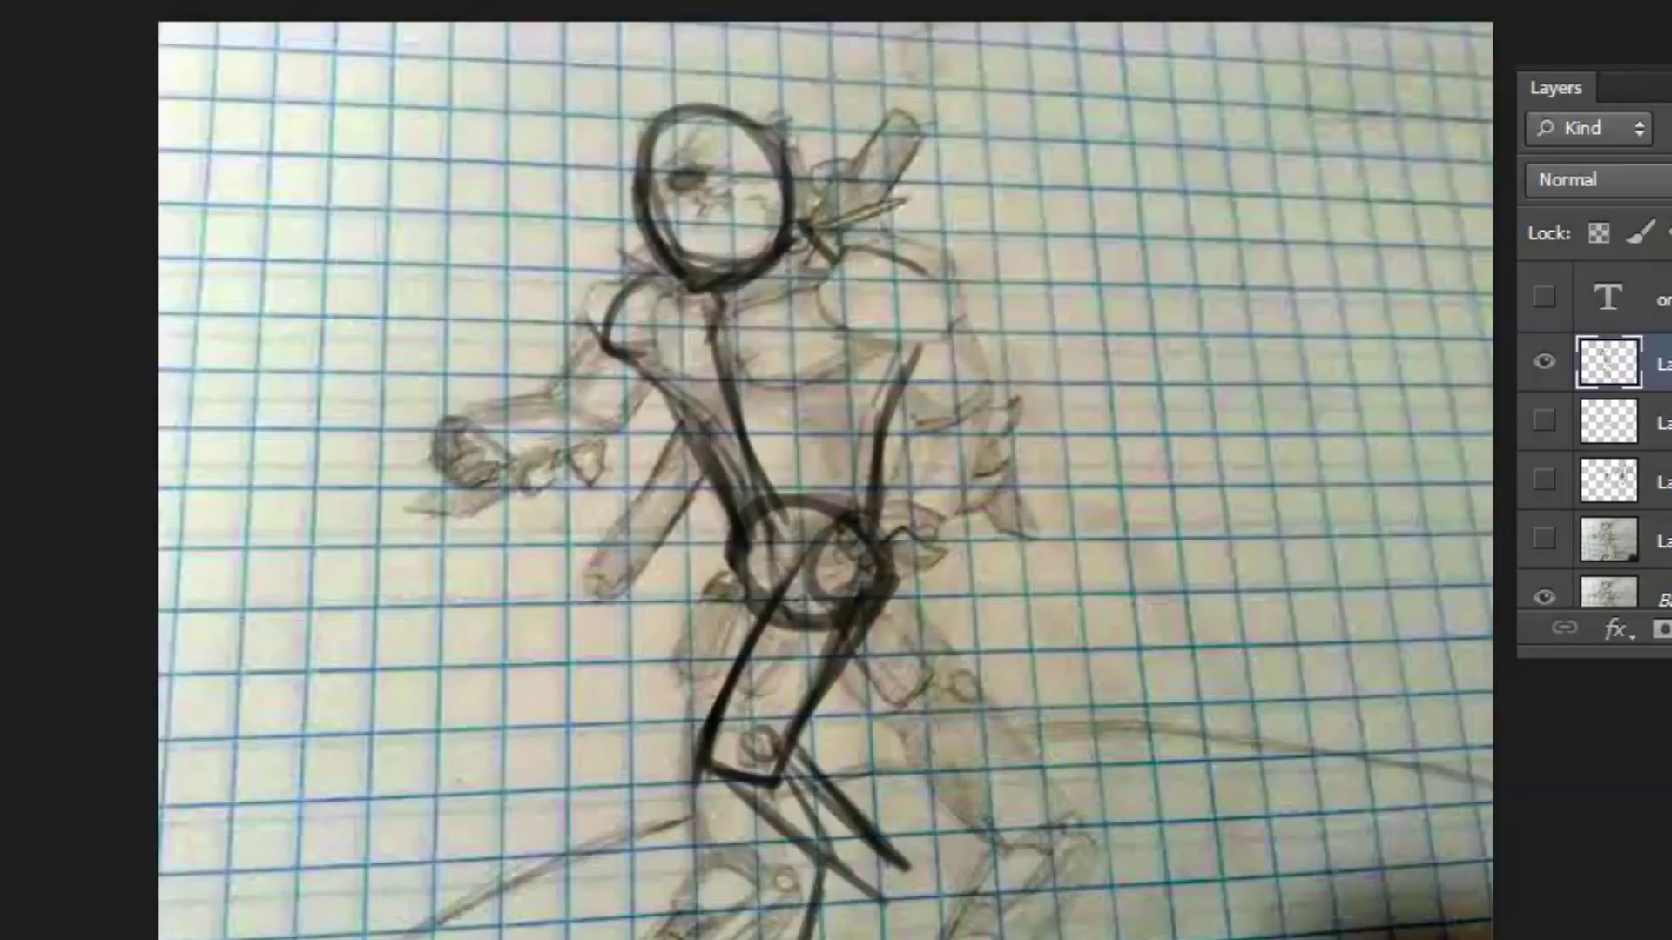
{"action": "left_click_drag", "start_coordinate": [910, 871], "coordinate": [857, 936]}
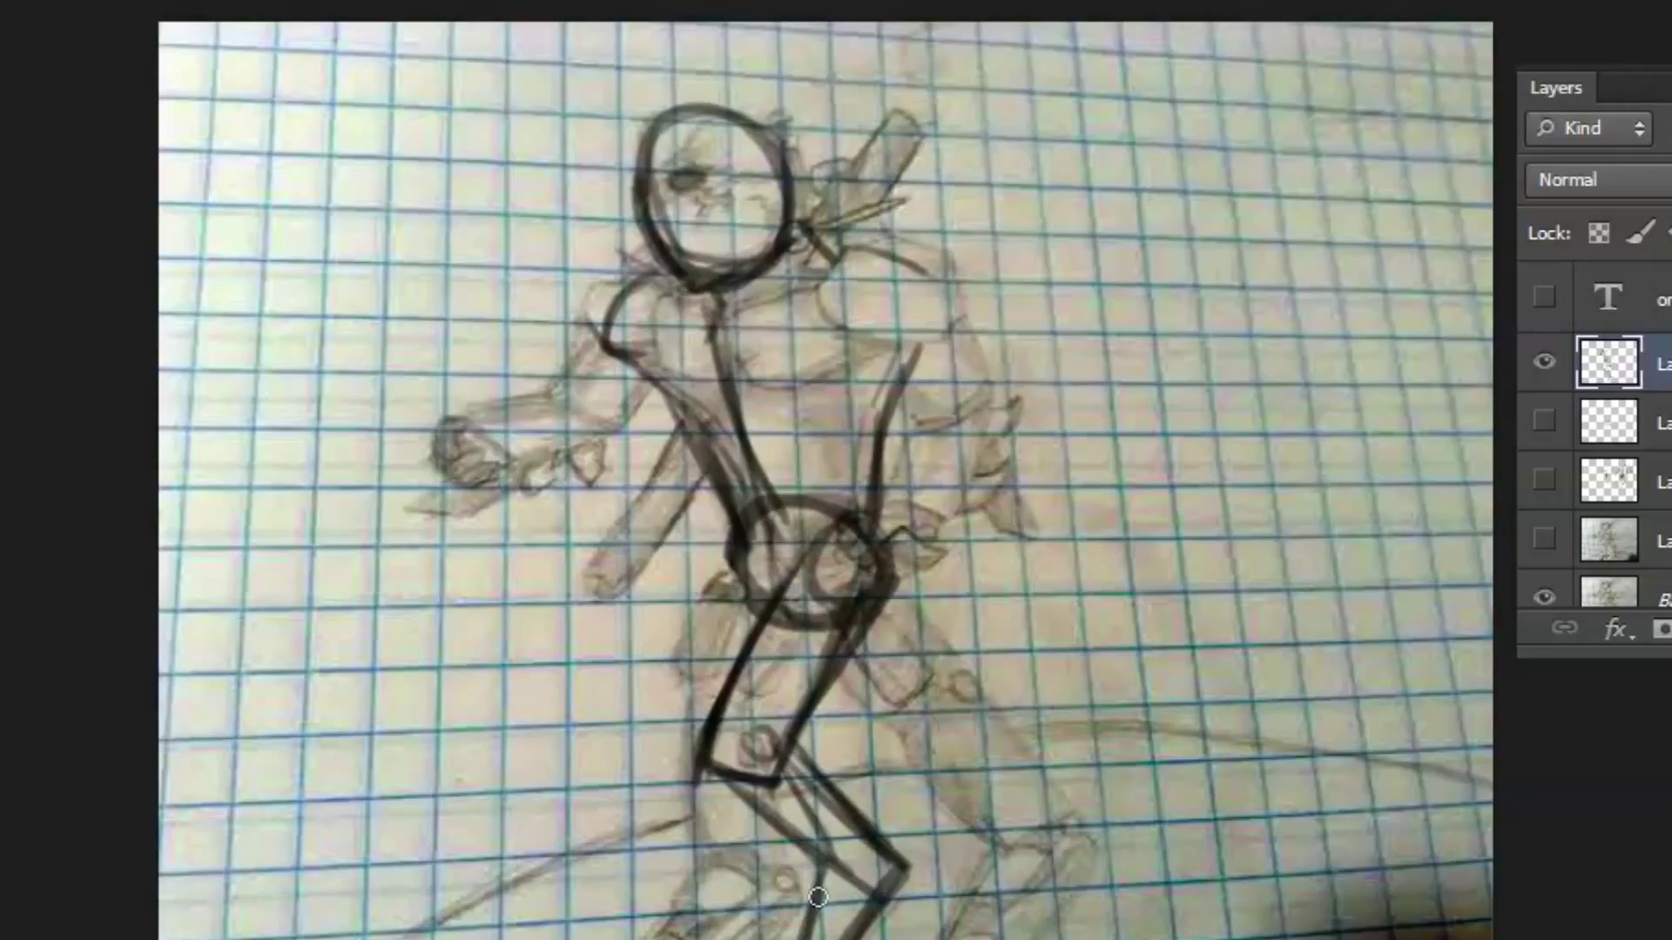
{"action": "left_click_drag", "start_coordinate": [819, 860], "coordinate": [808, 939]}
{"action": "left_click_drag", "start_coordinate": [864, 601], "coordinate": [818, 664]}
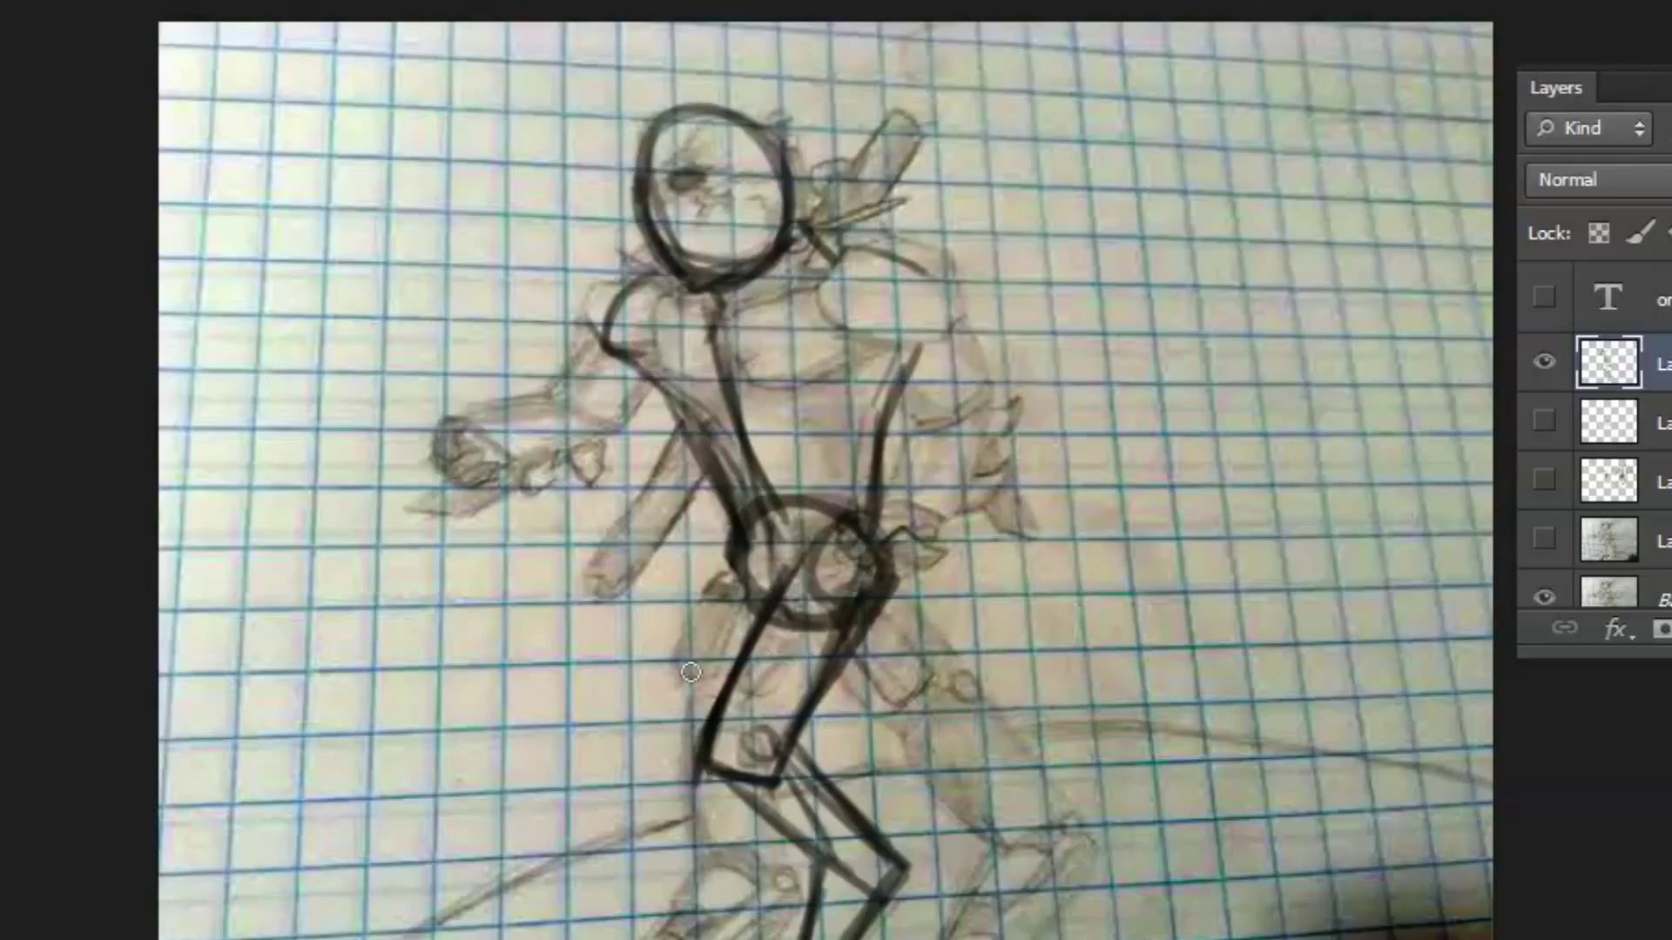
{"action": "key", "text": "e"}
{"action": "mouse_move", "coordinate": [906, 915]}
{"action": "left_mouse_down"}
{"action": "mouse_move", "coordinate": [727, 840]}
{"action": "mouse_move", "coordinate": [724, 795]}
{"action": "mouse_move", "coordinate": [847, 784]}
{"action": "mouse_move", "coordinate": [808, 756]}
{"action": "left_mouse_up"}
Draw a nearly vertical lower leg with two long edges running down from the front knee
{"action": "key", "text": "bracketleft"}
{"action": "key", "text": "bracketleft"}
{"action": "key", "text": "bracketleft"}
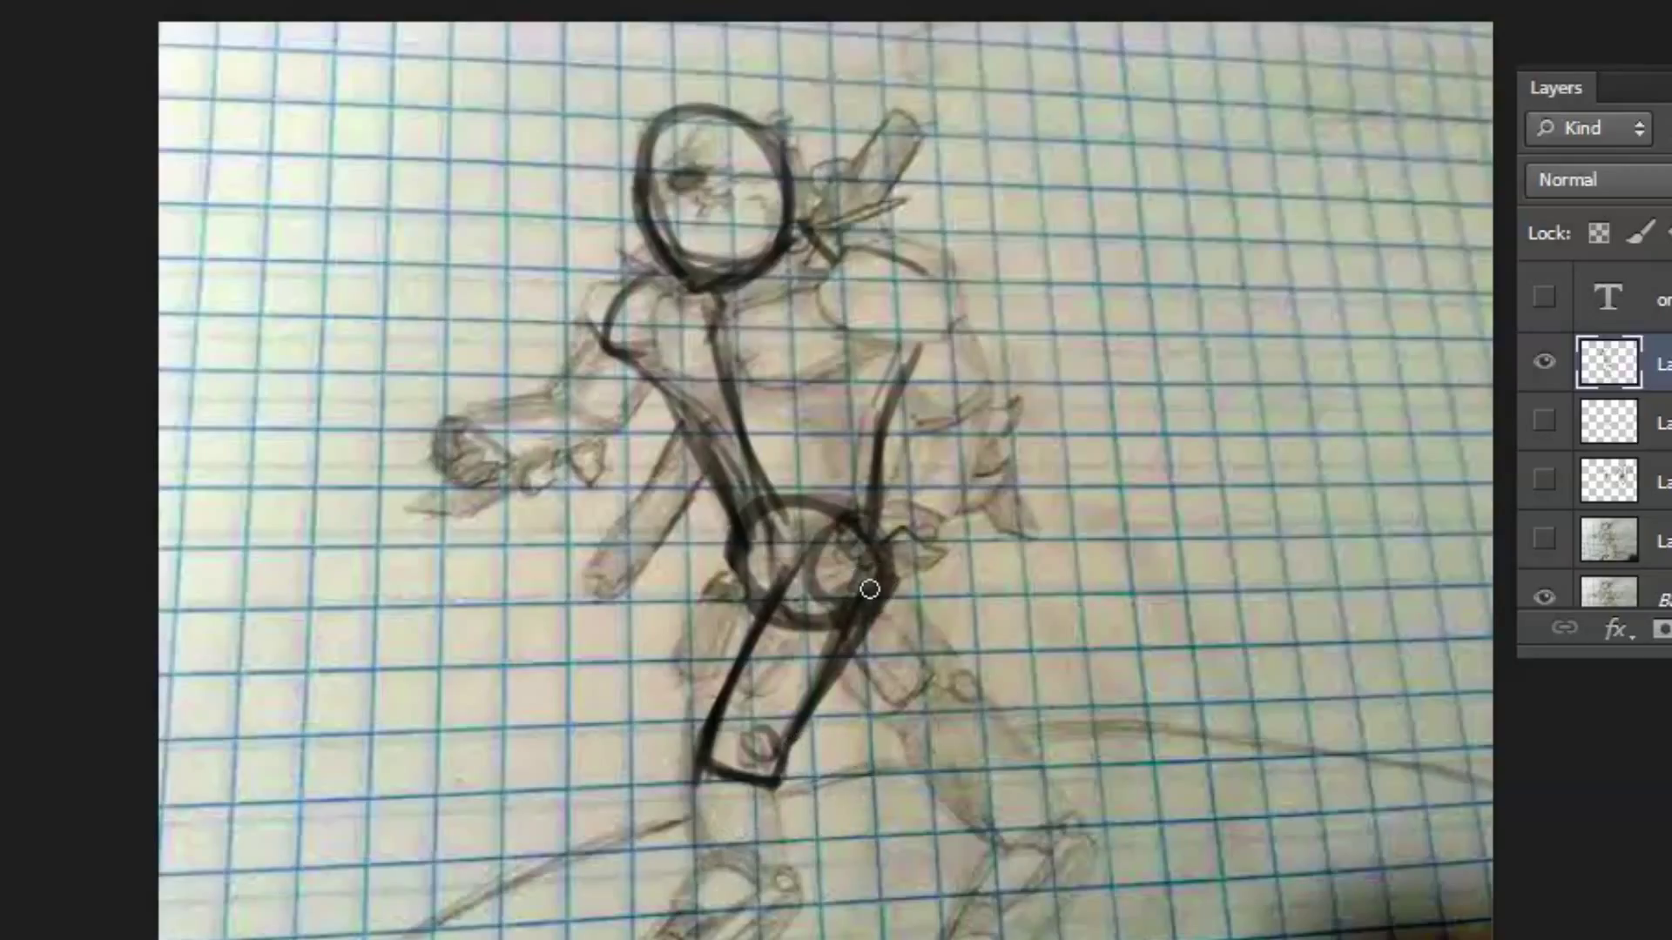
{"action": "left_click_drag", "start_coordinate": [794, 756], "coordinate": [786, 937]}
{"action": "left_click_drag", "start_coordinate": [721, 815], "coordinate": [728, 937]}
{"action": "left_click_drag", "start_coordinate": [723, 779], "coordinate": [722, 936]}
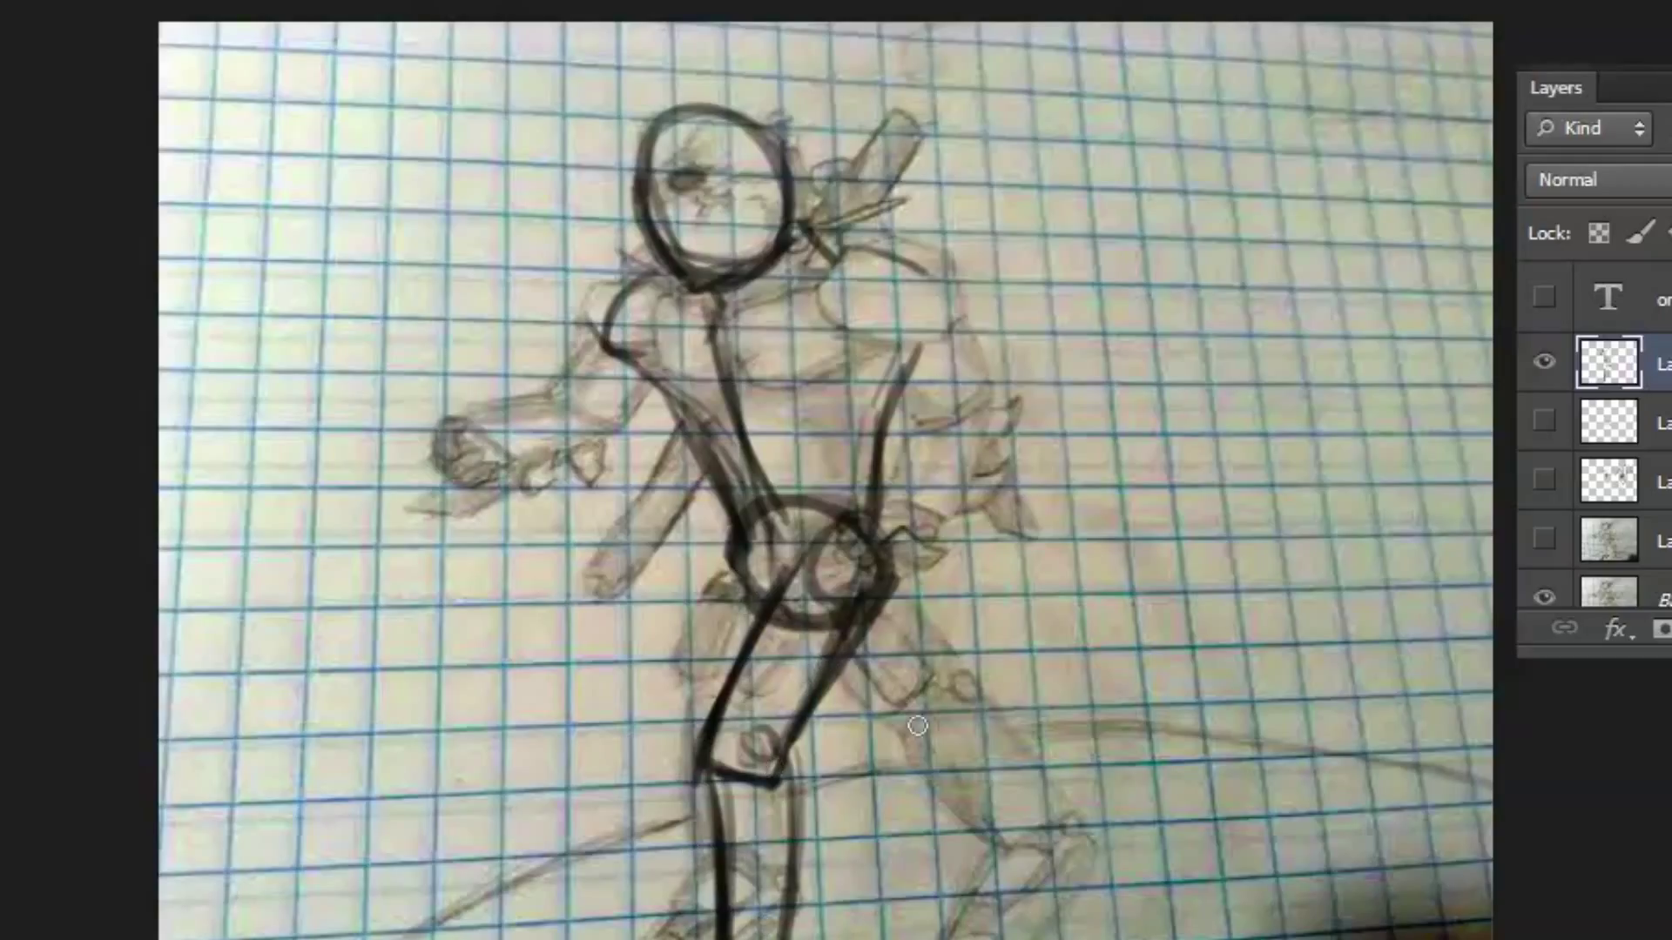
Outline the back leg's thigh, knee, calf and pointed ankle over the sketch, and hide the figure layer
{"action": "left_click_drag", "start_coordinate": [845, 669], "coordinate": [931, 759]}
{"action": "mouse_move", "coordinate": [897, 597]}
{"action": "left_mouse_down"}
{"action": "mouse_move", "coordinate": [964, 713]}
{"action": "mouse_move", "coordinate": [913, 611]}
{"action": "left_mouse_up"}
{"action": "mouse_move", "coordinate": [857, 669]}
{"action": "left_mouse_down"}
{"action": "mouse_move", "coordinate": [923, 734]}
{"action": "mouse_move", "coordinate": [970, 714]}
{"action": "left_mouse_up"}
{"action": "left_click_drag", "start_coordinate": [945, 671], "coordinate": [1012, 789]}
{"action": "mouse_move", "coordinate": [841, 676]}
{"action": "left_mouse_down"}
{"action": "mouse_move", "coordinate": [921, 772]}
{"action": "mouse_move", "coordinate": [1069, 840]}
{"action": "left_mouse_up"}
{"action": "mouse_move", "coordinate": [1010, 747]}
{"action": "left_mouse_down"}
{"action": "mouse_move", "coordinate": [1073, 836]}
{"action": "mouse_move", "coordinate": [978, 899]}
{"action": "mouse_move", "coordinate": [1071, 838]}
{"action": "left_mouse_up"}
{"action": "left_click_drag", "start_coordinate": [972, 710], "coordinate": [1066, 846]}
{"action": "left_click_drag", "start_coordinate": [967, 704], "coordinate": [1071, 837]}
{"action": "left_click_drag", "start_coordinate": [1016, 784], "coordinate": [975, 906]}
{"action": "left_click_drag", "start_coordinate": [838, 682], "coordinate": [922, 786]}
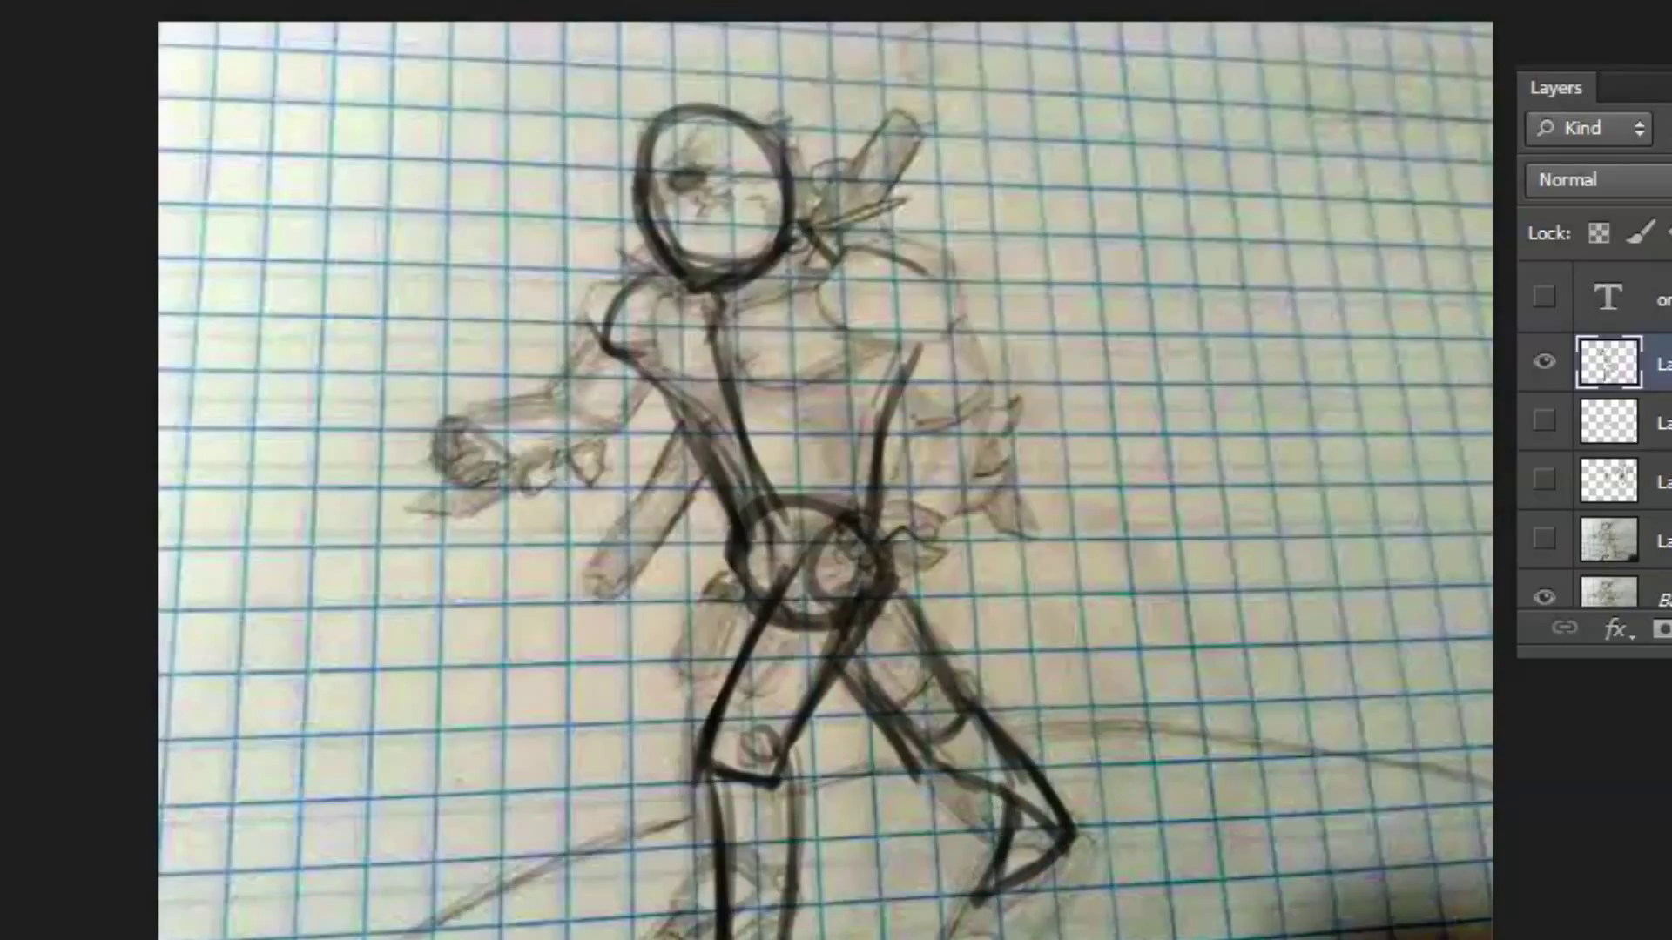
{"action": "left_click", "coordinate": [1544, 362]}
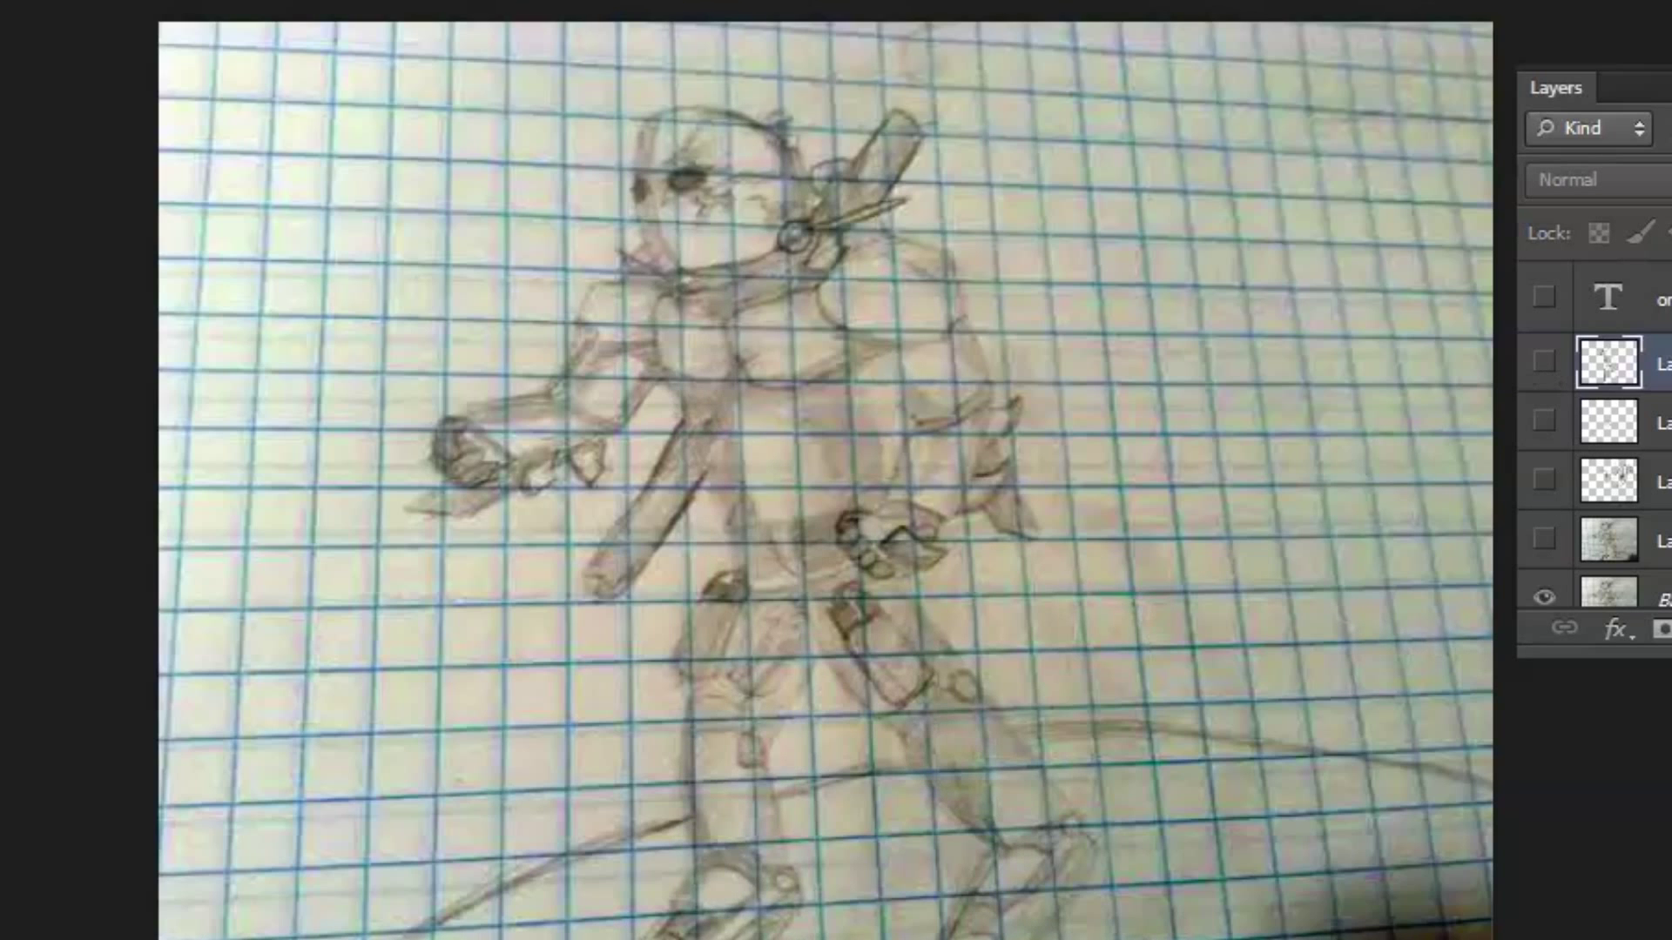
Draw a thick diagonal line across the back foot on a new layer, add another layer and hide the line's layer
{"action": "key", "text": "ctrl+shift+alt+n"}
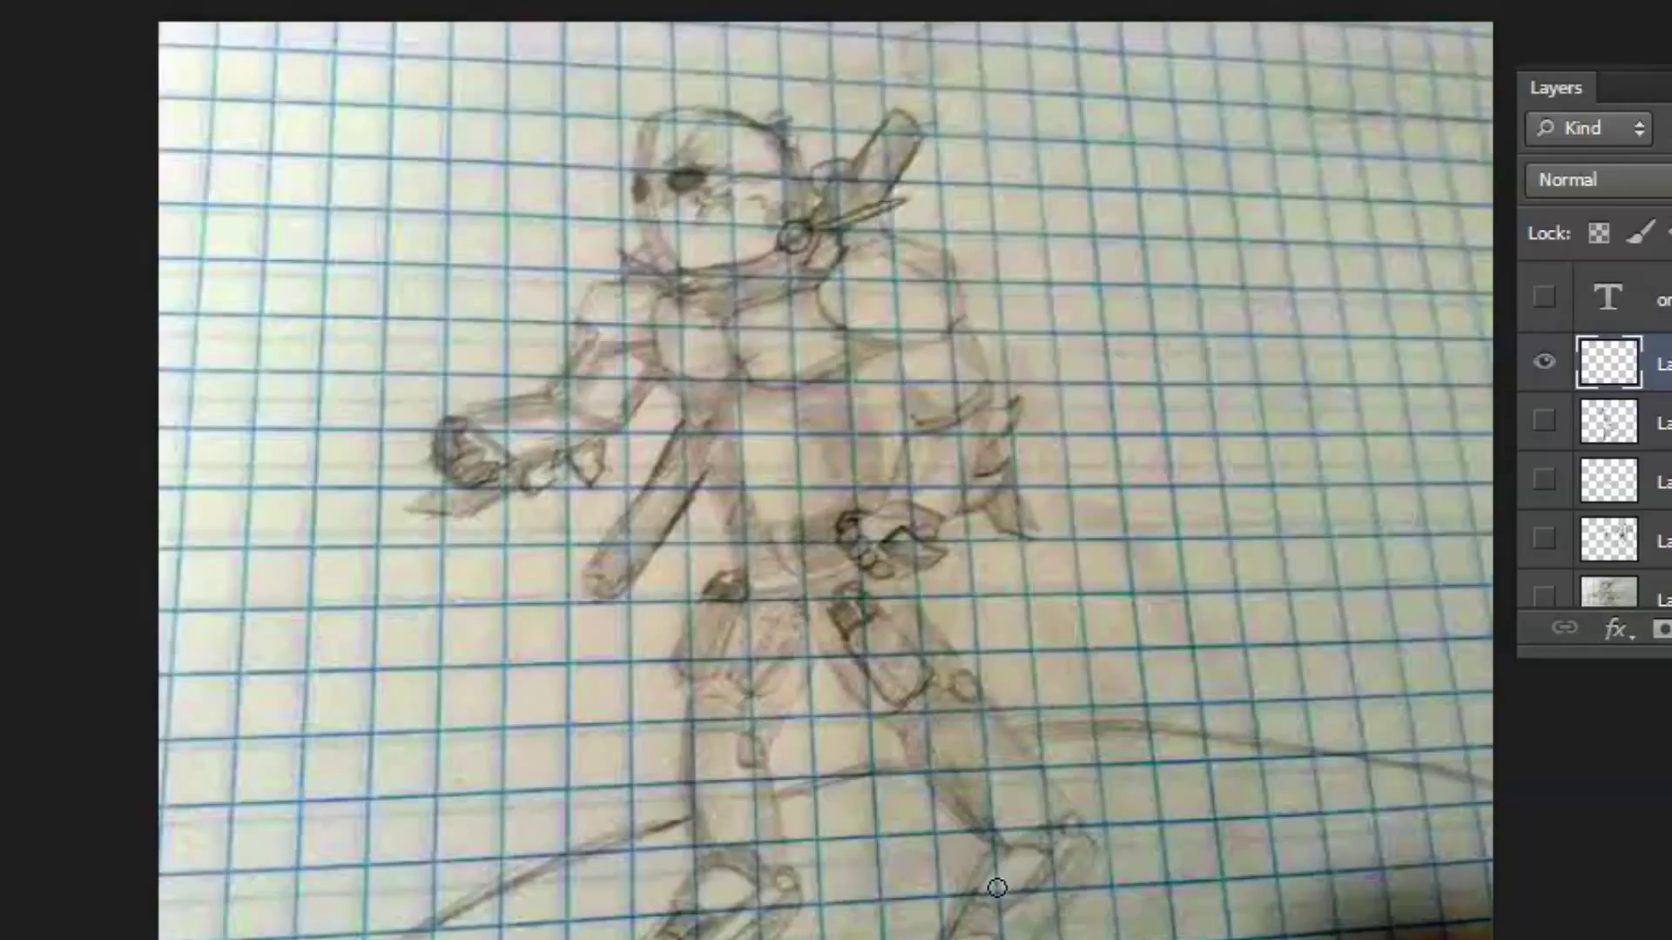
{"action": "mouse_move", "coordinate": [991, 938]}
{"action": "left_mouse_down"}
{"action": "mouse_move", "coordinate": [1122, 831]}
{"action": "mouse_move", "coordinate": [1008, 920]}
{"action": "mouse_move", "coordinate": [1111, 839]}
{"action": "mouse_move", "coordinate": [1016, 919]}
{"action": "mouse_move", "coordinate": [1105, 835]}
{"action": "mouse_move", "coordinate": [1030, 904]}
{"action": "mouse_move", "coordinate": [1064, 849]}
{"action": "left_mouse_up"}
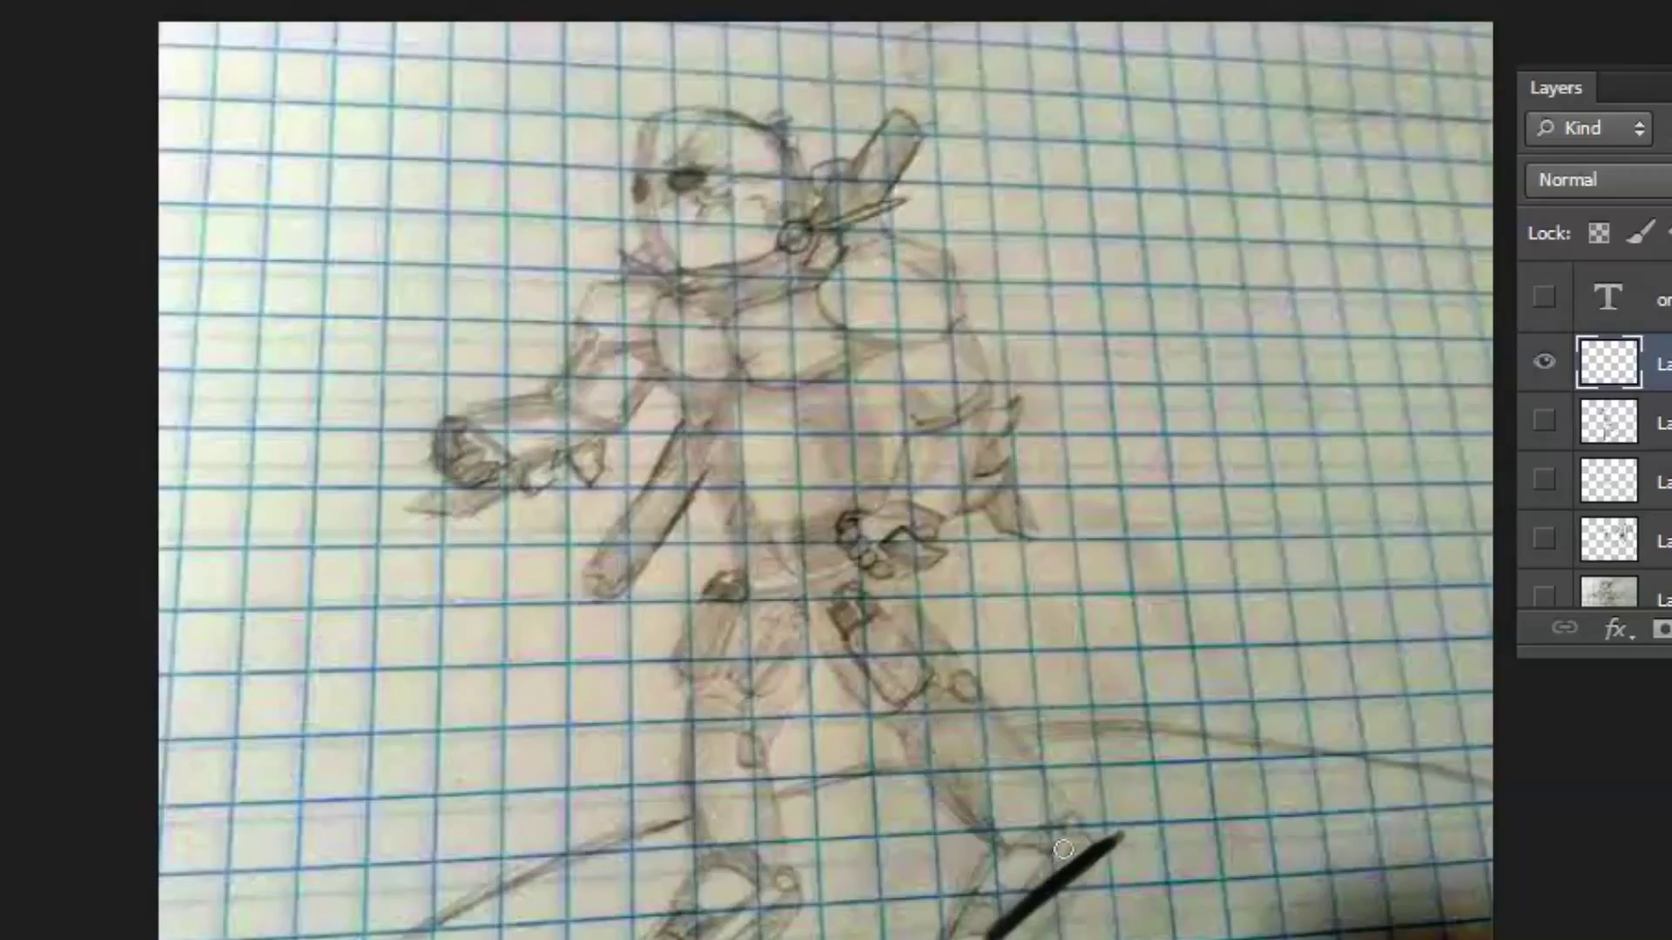
{"action": "key", "text": "ctrl+shift+alt+n"}
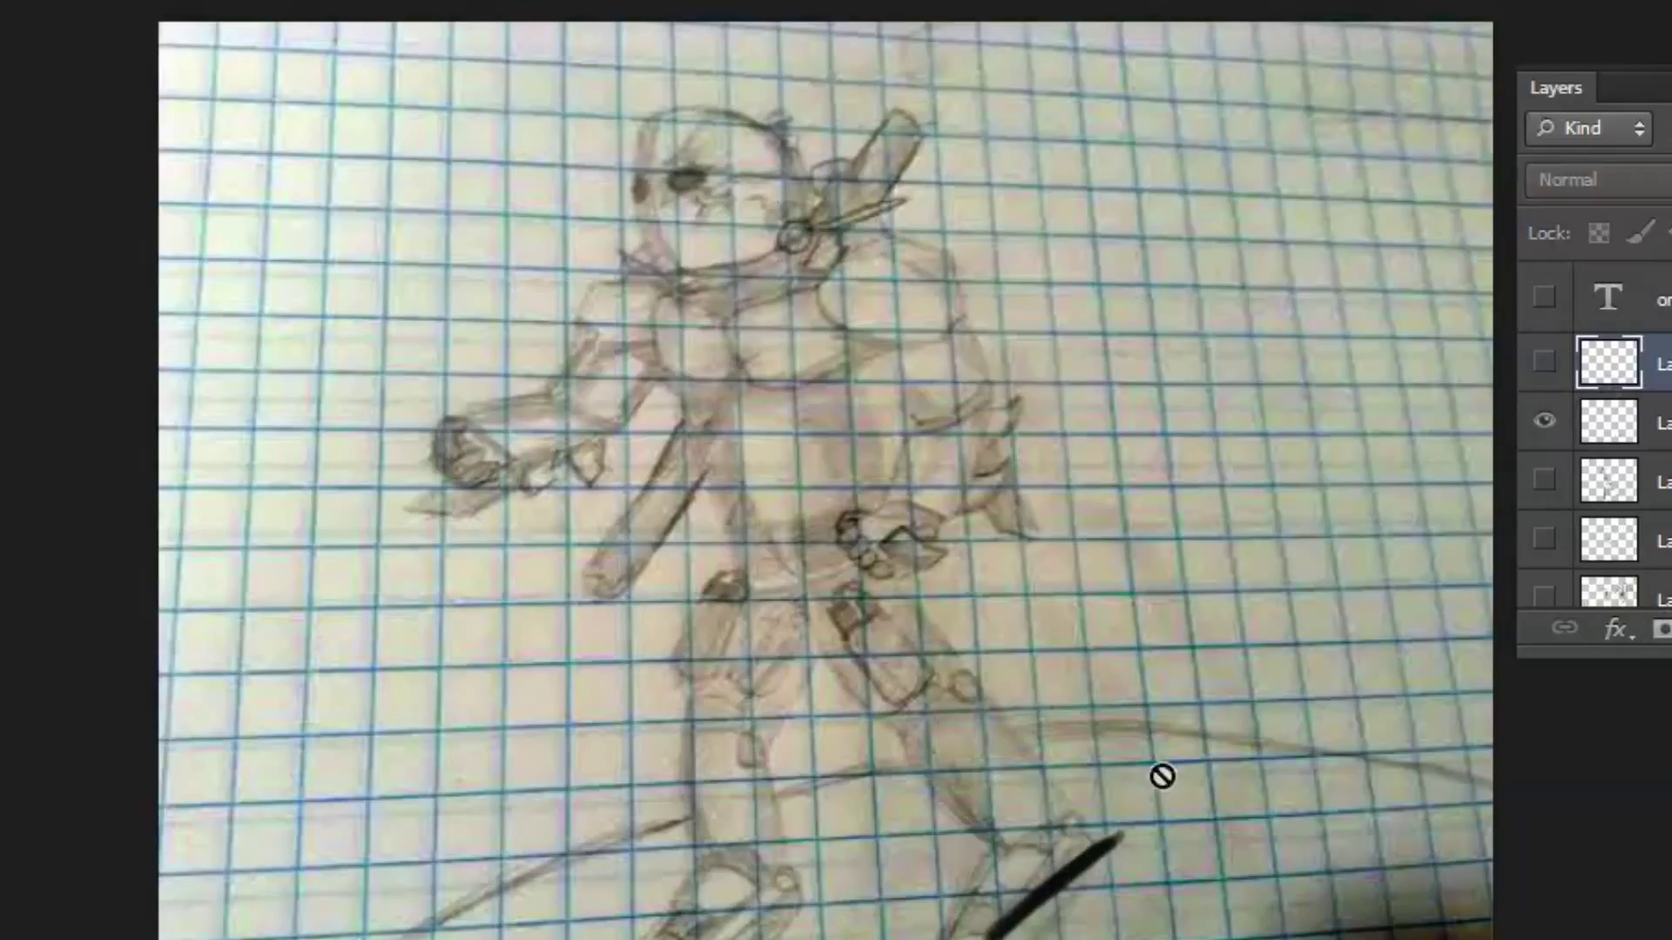
{"action": "left_click", "coordinate": [1543, 420]}
Draw a boxy back foot and ankle with two calf edges leading into it, and hide the layer
{"action": "mouse_move", "coordinate": [1014, 932]}
{"action": "left_mouse_down"}
{"action": "mouse_move", "coordinate": [1078, 889]}
{"action": "mouse_move", "coordinate": [1036, 919]}
{"action": "mouse_move", "coordinate": [1069, 878]}
{"action": "mouse_move", "coordinate": [1082, 776]}
{"action": "mouse_move", "coordinate": [1061, 873]}
{"action": "mouse_move", "coordinate": [1003, 930]}
{"action": "mouse_move", "coordinate": [1062, 906]}
{"action": "mouse_move", "coordinate": [1034, 865]}
{"action": "mouse_move", "coordinate": [977, 920]}
{"action": "mouse_move", "coordinate": [971, 884]}
{"action": "mouse_move", "coordinate": [1018, 868]}
{"action": "mouse_move", "coordinate": [953, 937]}
{"action": "left_mouse_up"}
{"action": "mouse_move", "coordinate": [1002, 886]}
{"action": "left_mouse_down"}
{"action": "mouse_move", "coordinate": [956, 926]}
{"action": "mouse_move", "coordinate": [1061, 928]}
{"action": "mouse_move", "coordinate": [994, 845]}
{"action": "mouse_move", "coordinate": [990, 875]}
{"action": "mouse_move", "coordinate": [1008, 784]}
{"action": "mouse_move", "coordinate": [1078, 791]}
{"action": "mouse_move", "coordinate": [1069, 871]}
{"action": "left_mouse_up"}
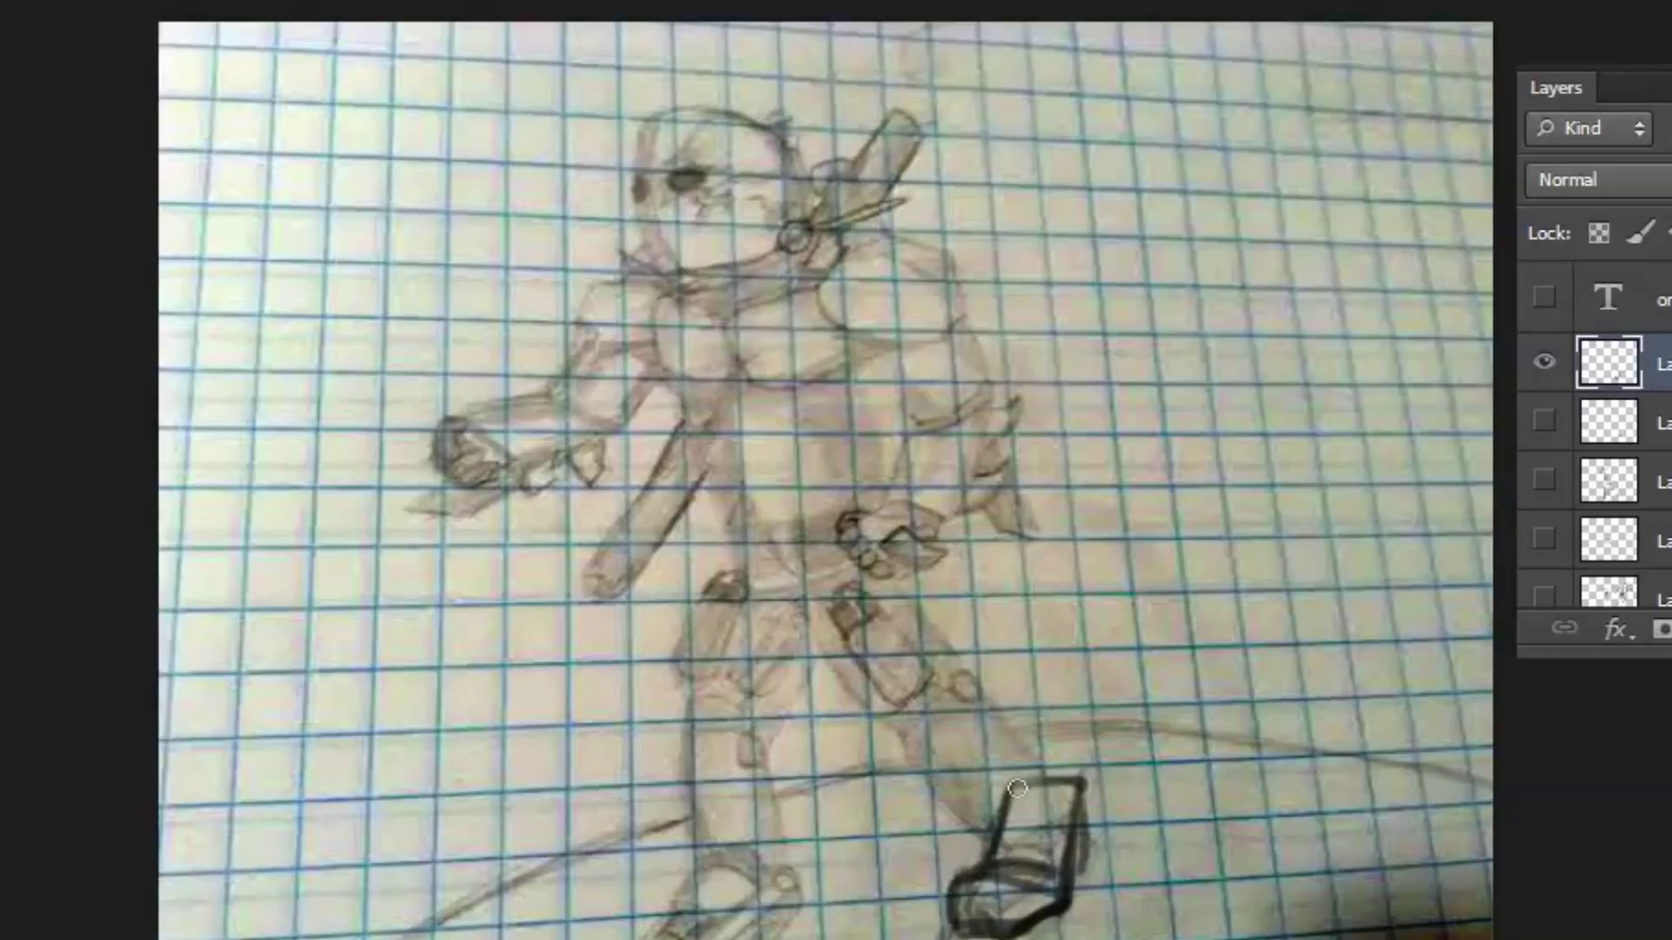
{"action": "left_click_drag", "start_coordinate": [982, 718], "coordinate": [1041, 771]}
{"action": "left_click_drag", "start_coordinate": [929, 769], "coordinate": [1012, 856]}
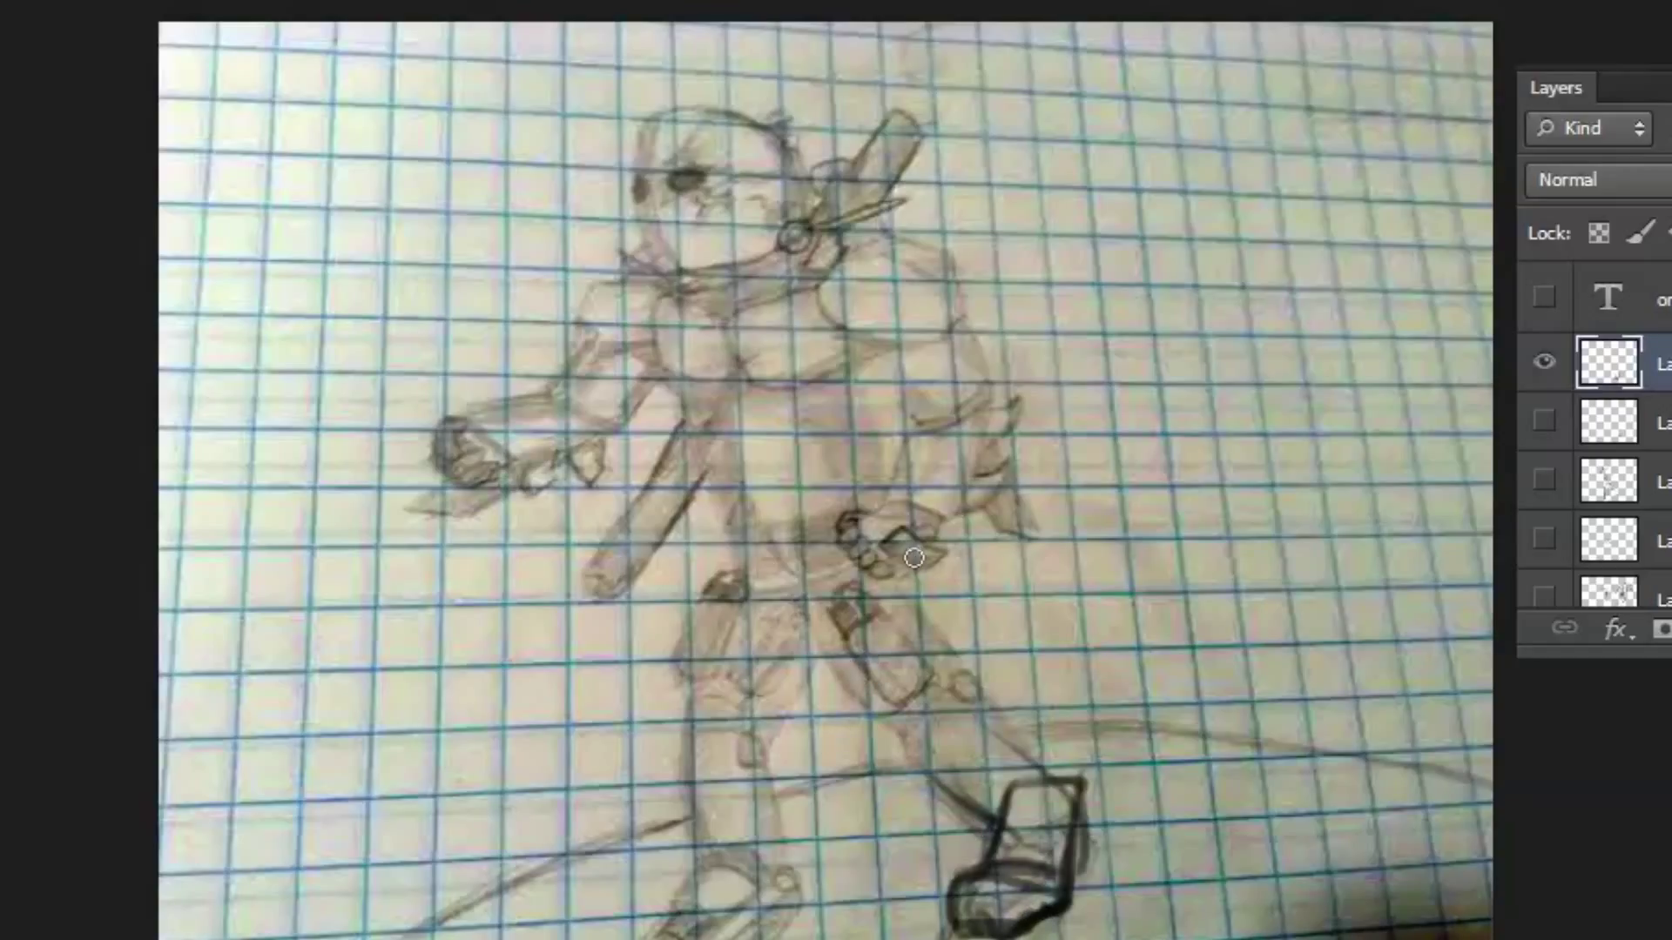
{"action": "left_click", "coordinate": [1543, 362]}
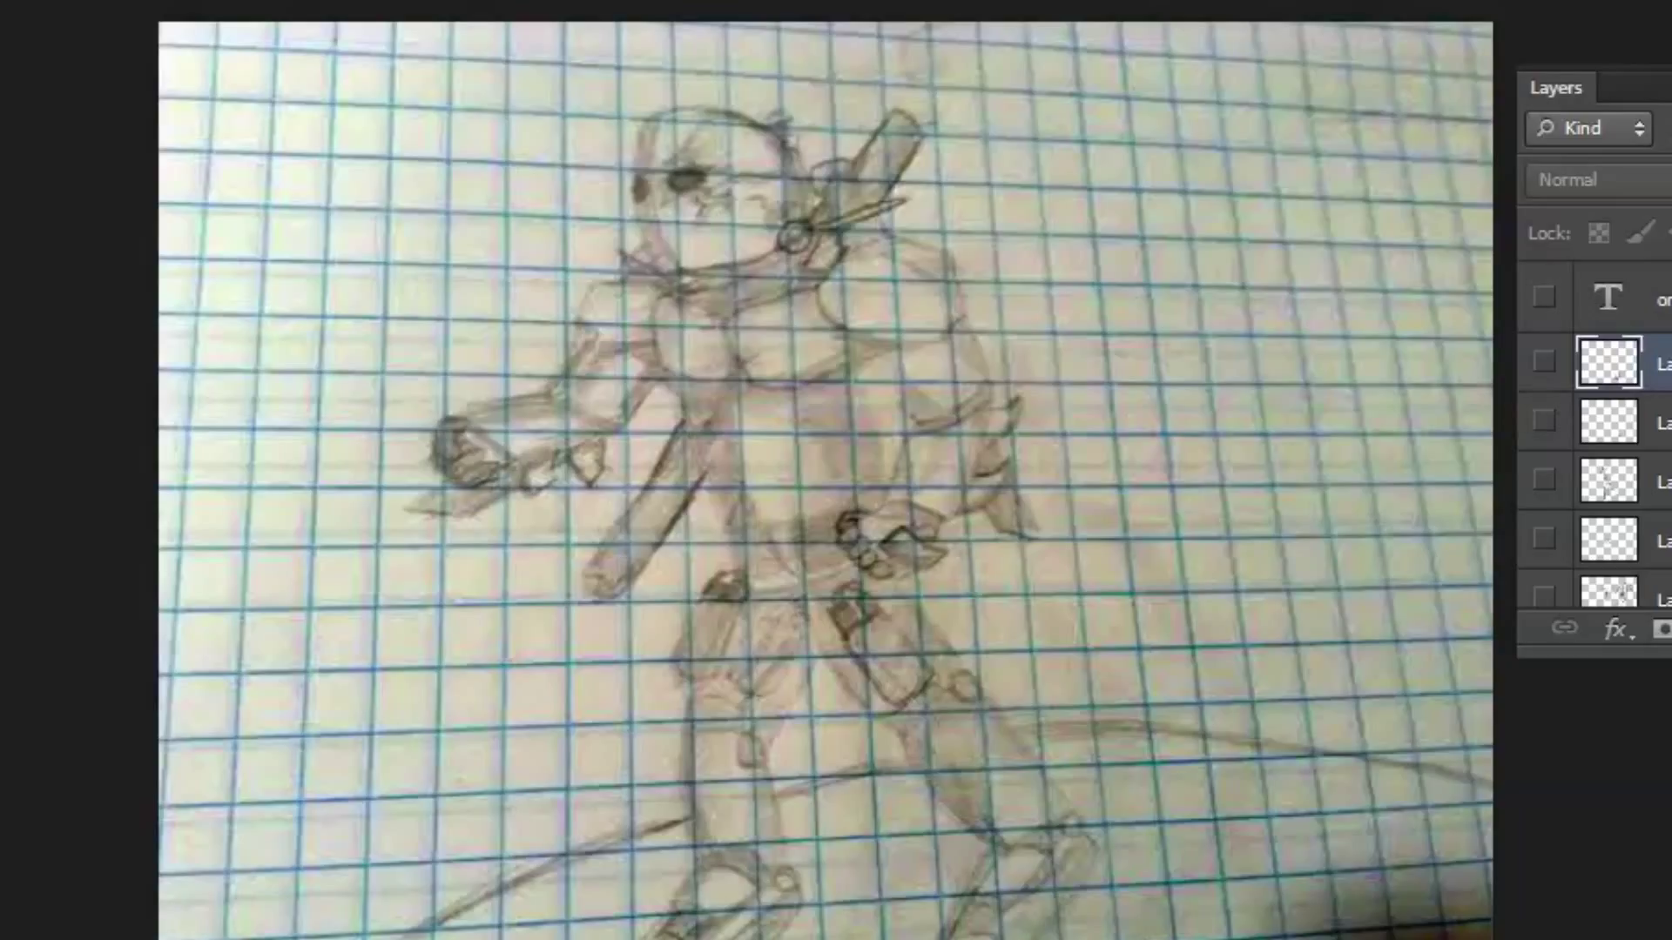
On a new layer, outline the outstretched arm's forearm and upper arm with edges meeting at the elbow
{"action": "left_click", "coordinate": [1544, 362]}
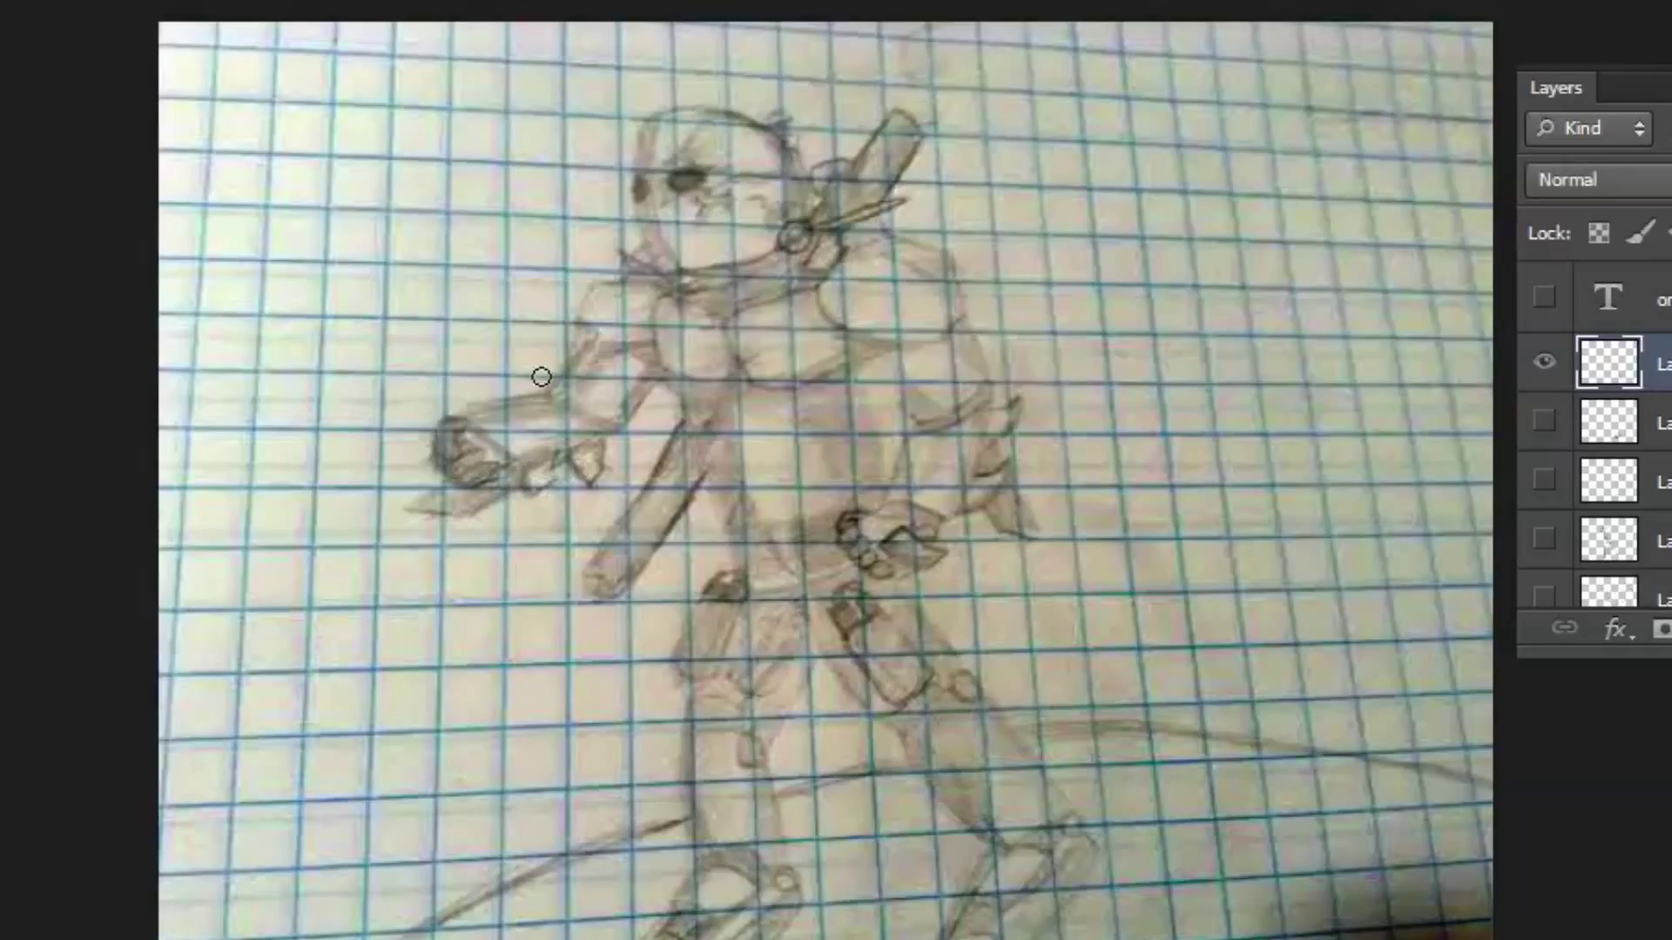
{"action": "left_click_drag", "start_coordinate": [449, 422], "coordinate": [541, 402]}
{"action": "mouse_move", "coordinate": [484, 461]}
{"action": "left_mouse_down"}
{"action": "mouse_move", "coordinate": [619, 426]}
{"action": "mouse_move", "coordinate": [560, 409]}
{"action": "mouse_move", "coordinate": [632, 441]}
{"action": "left_mouse_up"}
{"action": "mouse_move", "coordinate": [475, 405]}
{"action": "left_mouse_down"}
{"action": "mouse_move", "coordinate": [566, 376]}
{"action": "mouse_move", "coordinate": [592, 341]}
{"action": "left_mouse_up"}
{"action": "left_click_drag", "start_coordinate": [626, 435], "coordinate": [669, 360]}
{"action": "left_click_drag", "start_coordinate": [452, 410], "coordinate": [495, 455]}
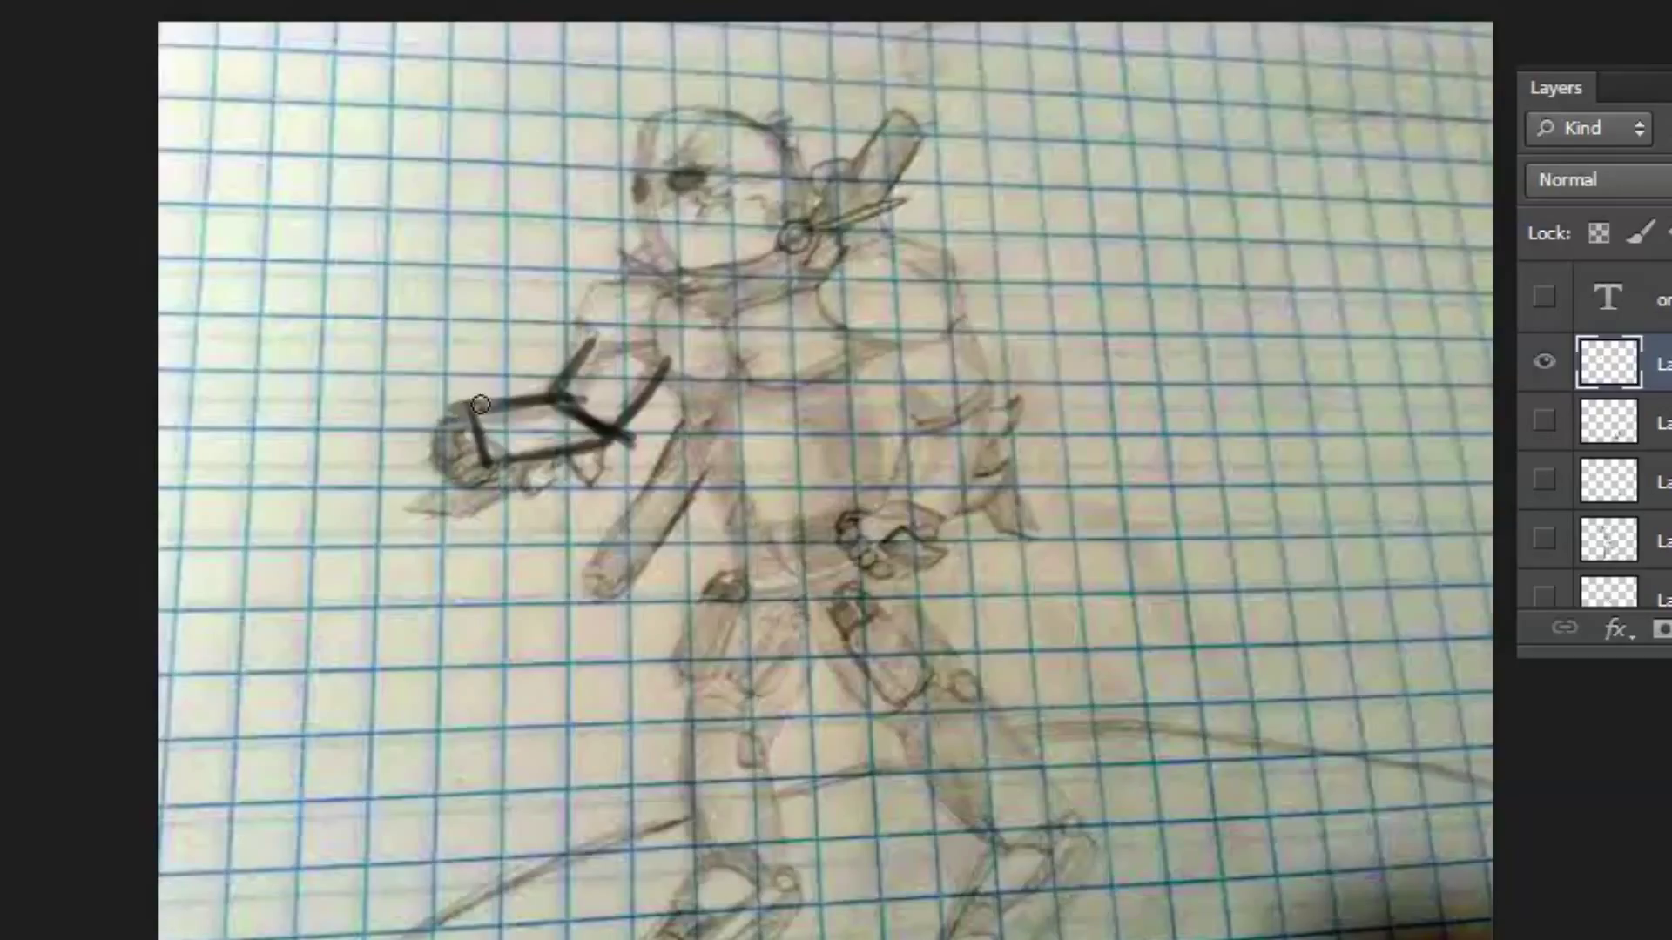
Add a block-shaped hand to the forearm, reinforce the forearm edges, draw a short line below it and hide the layer
{"action": "mouse_move", "coordinate": [479, 405]}
{"action": "left_mouse_down"}
{"action": "mouse_move", "coordinate": [441, 389]}
{"action": "mouse_move", "coordinate": [391, 421]}
{"action": "left_mouse_up"}
{"action": "mouse_move", "coordinate": [391, 421]}
{"action": "left_mouse_down"}
{"action": "mouse_move", "coordinate": [417, 478]}
{"action": "mouse_move", "coordinate": [488, 466]}
{"action": "mouse_move", "coordinate": [432, 479]}
{"action": "mouse_move", "coordinate": [435, 387]}
{"action": "mouse_move", "coordinate": [484, 402]}
{"action": "mouse_move", "coordinate": [379, 423]}
{"action": "mouse_move", "coordinate": [442, 438]}
{"action": "mouse_move", "coordinate": [470, 418]}
{"action": "mouse_move", "coordinate": [485, 452]}
{"action": "mouse_move", "coordinate": [533, 402]}
{"action": "mouse_move", "coordinate": [570, 394]}
{"action": "left_mouse_up"}
{"action": "left_click_drag", "start_coordinate": [485, 456], "coordinate": [600, 451]}
{"action": "left_click_drag", "start_coordinate": [613, 436], "coordinate": [599, 450]}
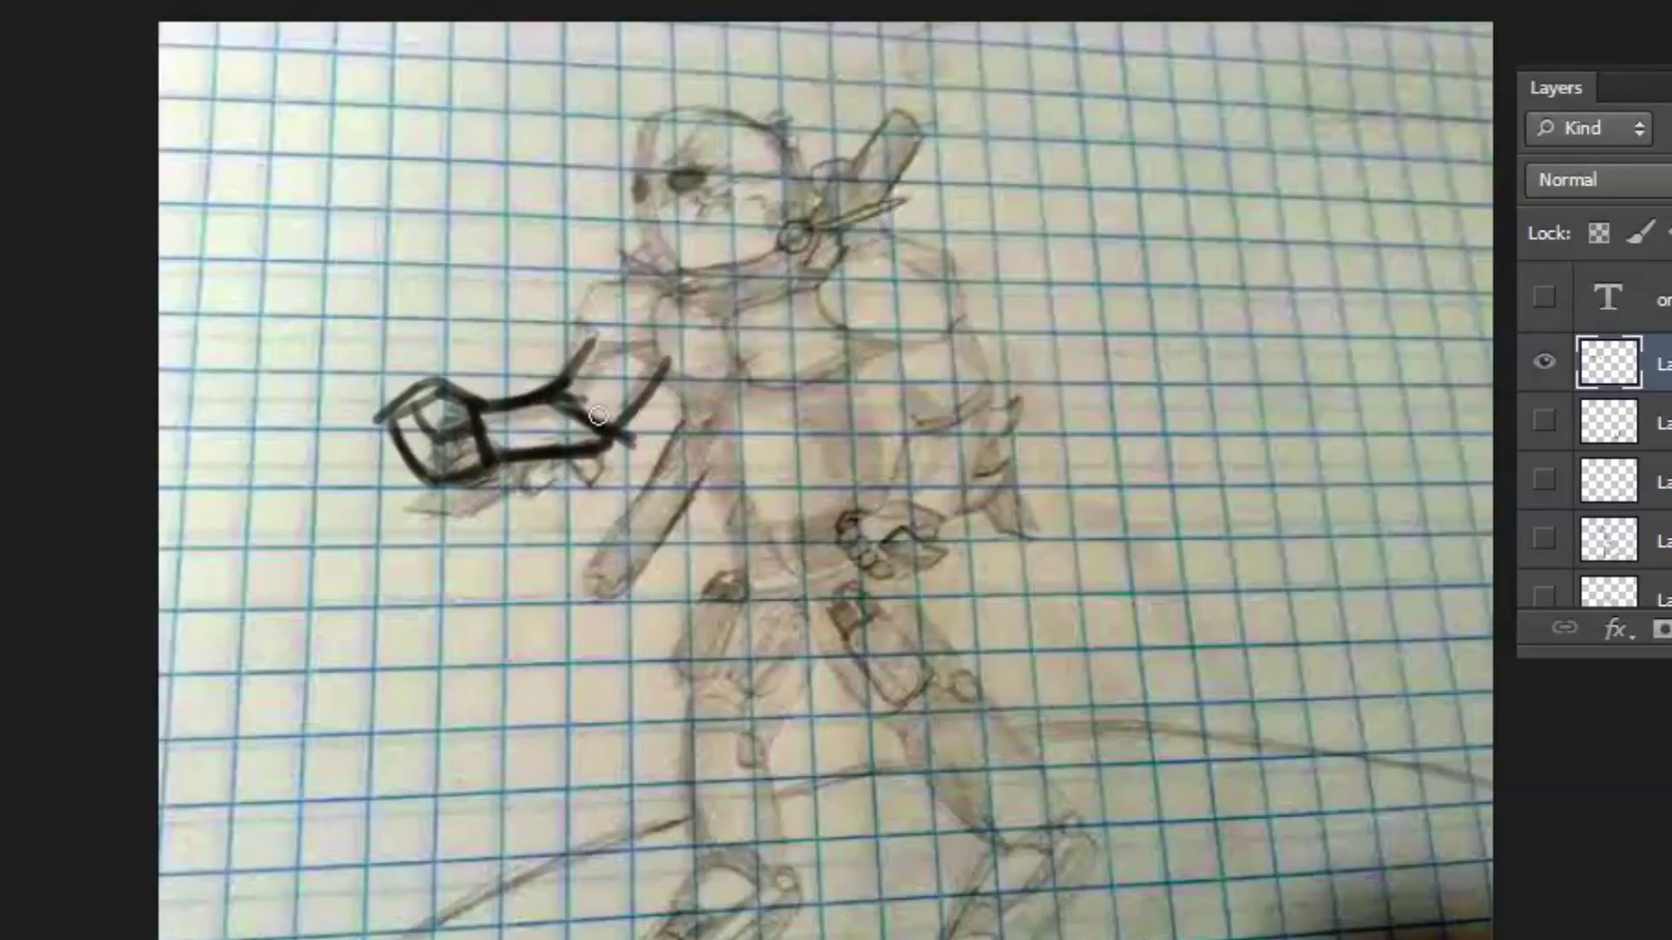
{"action": "left_click_drag", "start_coordinate": [409, 566], "coordinate": [564, 549]}
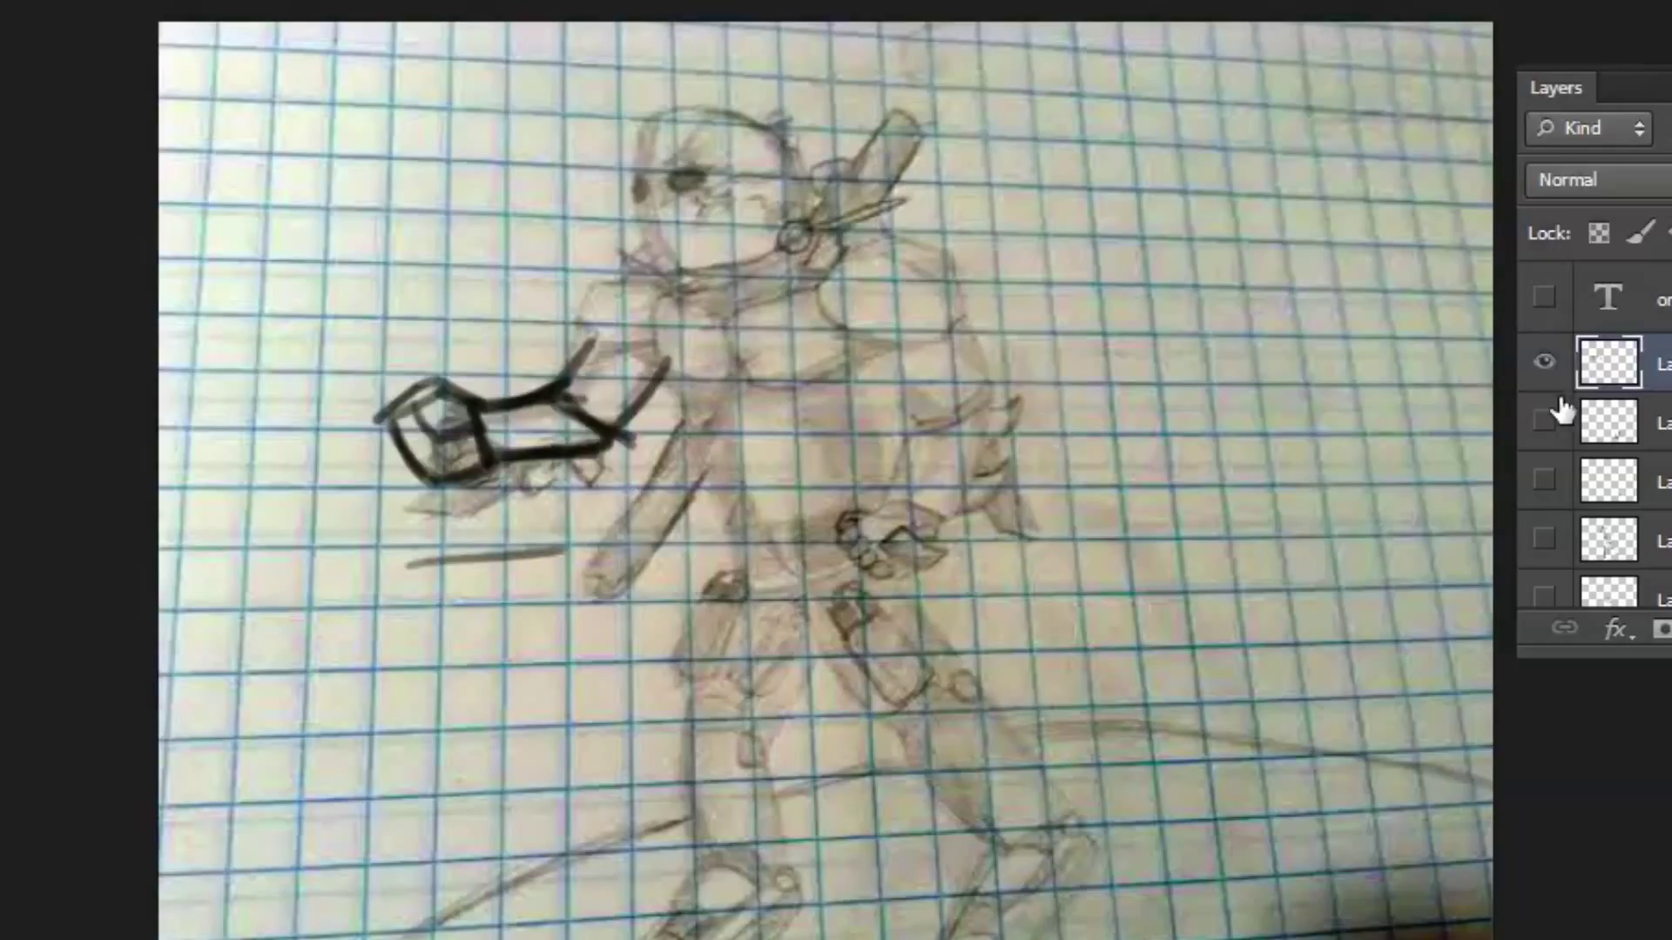
{"action": "left_click", "coordinate": [1543, 363]}
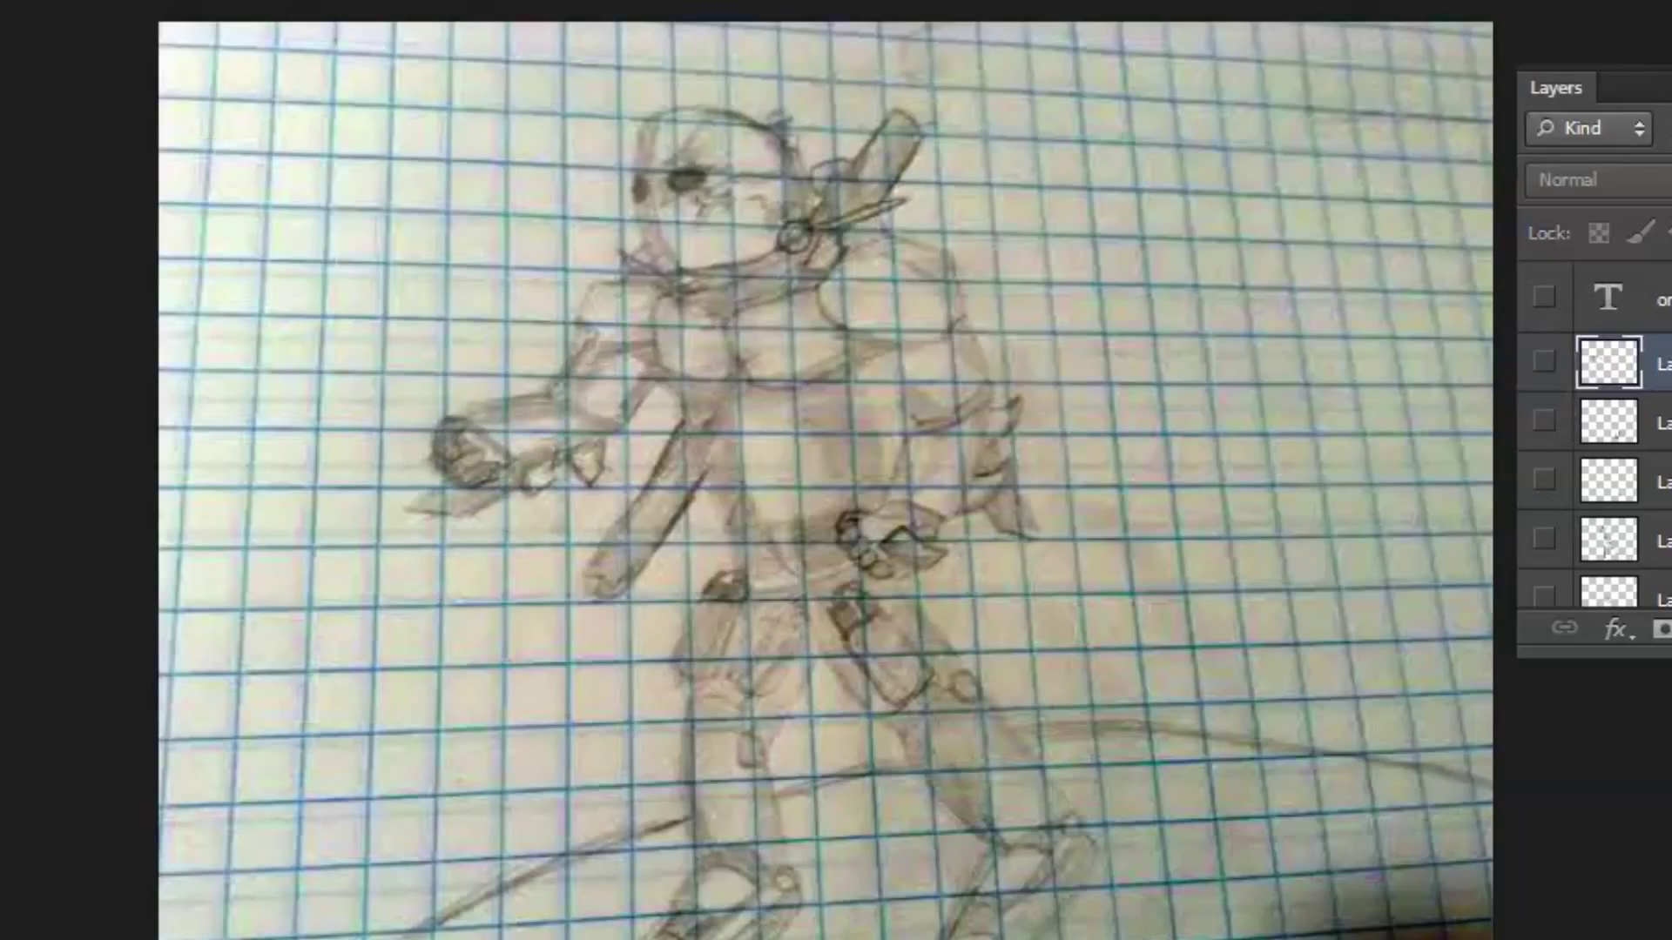
On a new layer, outline the outstretched forearm and hand as one slanted box with a curved dividing line, and hide the layer
{"action": "left_click", "coordinate": [1544, 363]}
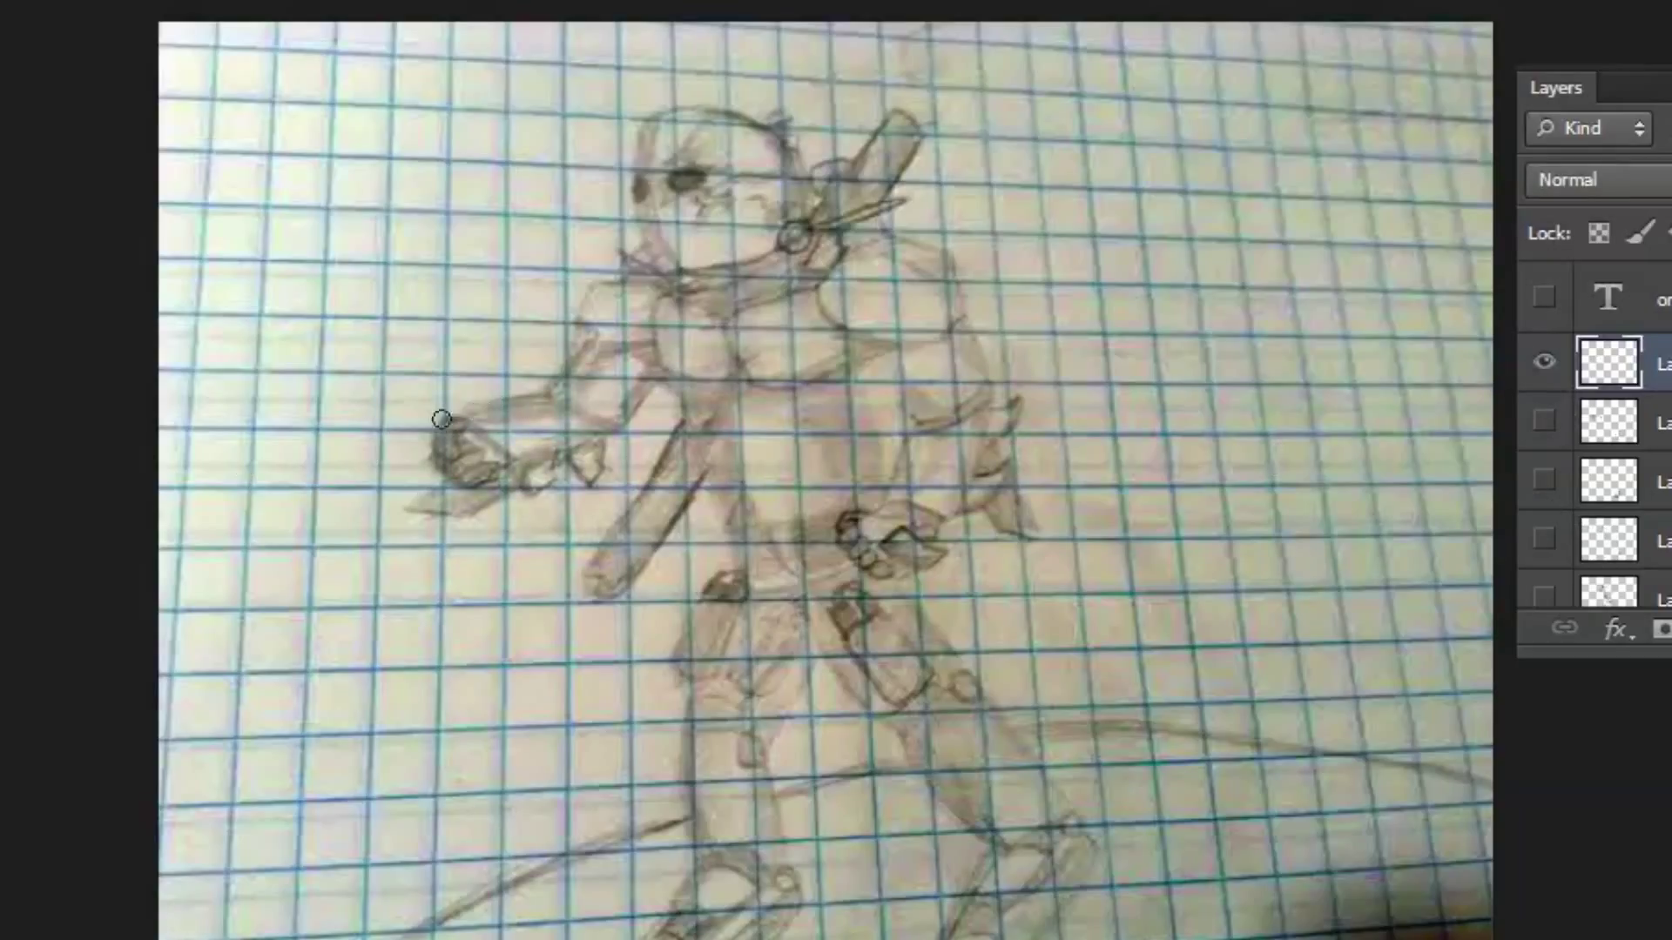
{"action": "left_click_drag", "start_coordinate": [418, 424], "coordinate": [558, 388]}
{"action": "mouse_move", "coordinate": [422, 425]}
{"action": "left_mouse_down"}
{"action": "mouse_move", "coordinate": [460, 490]}
{"action": "mouse_move", "coordinate": [608, 447]}
{"action": "left_mouse_up"}
{"action": "left_click_drag", "start_coordinate": [557, 388], "coordinate": [614, 444]}
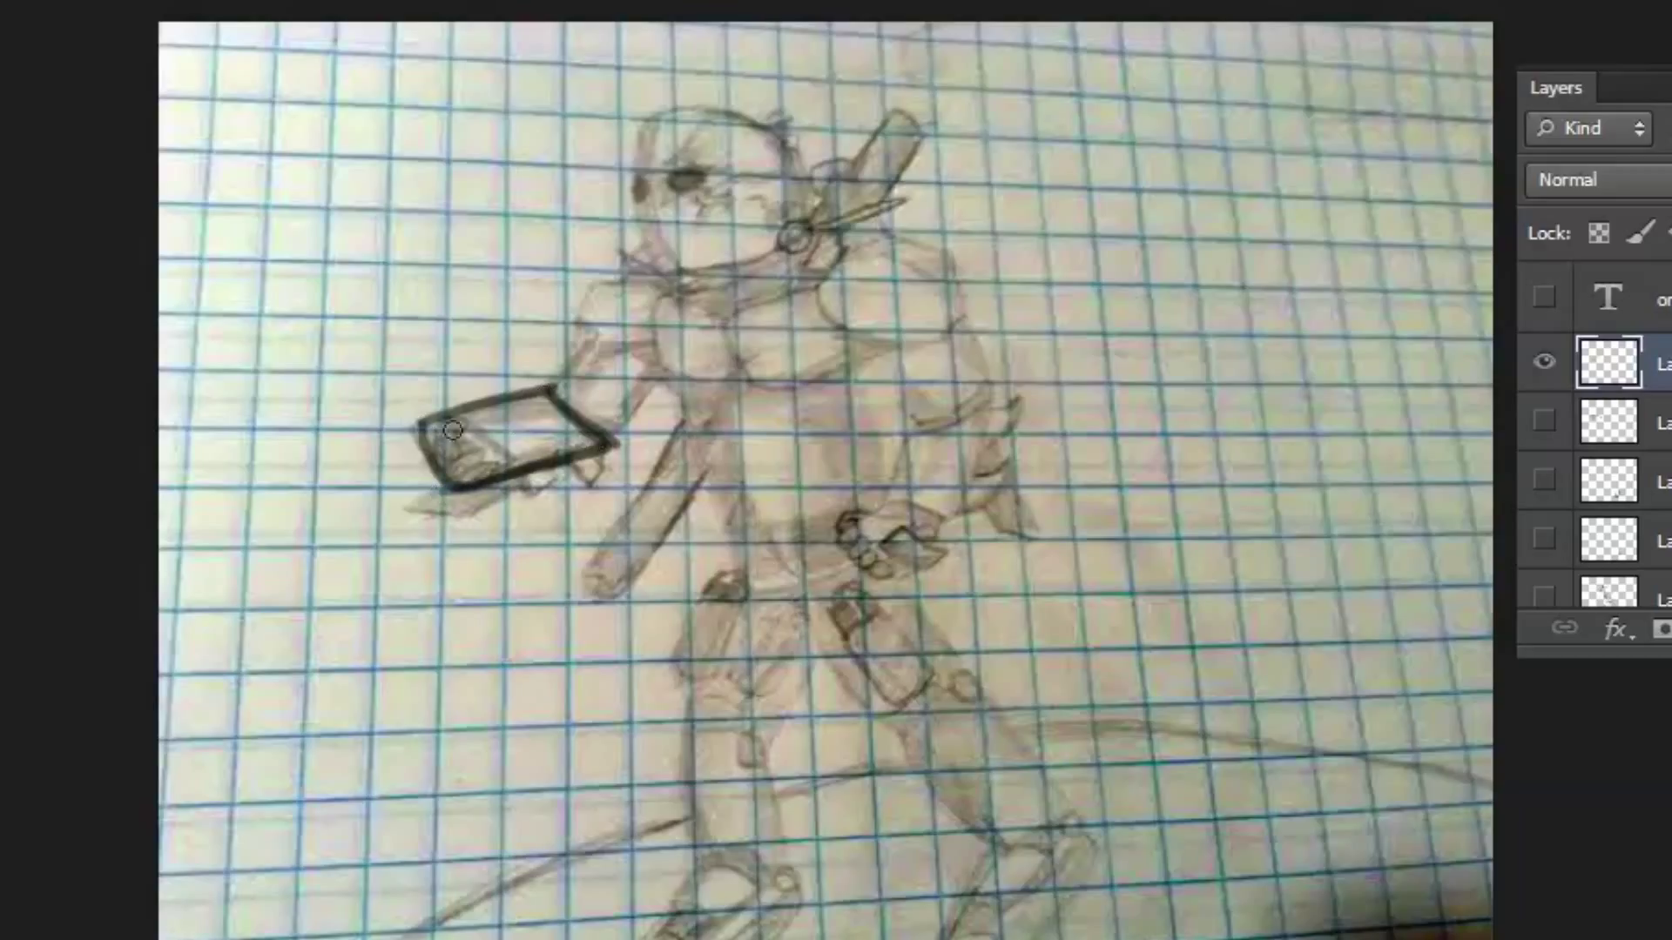
{"action": "mouse_move", "coordinate": [422, 436]}
{"action": "left_mouse_down"}
{"action": "mouse_move", "coordinate": [439, 420]}
{"action": "mouse_move", "coordinate": [484, 447]}
{"action": "left_mouse_up"}
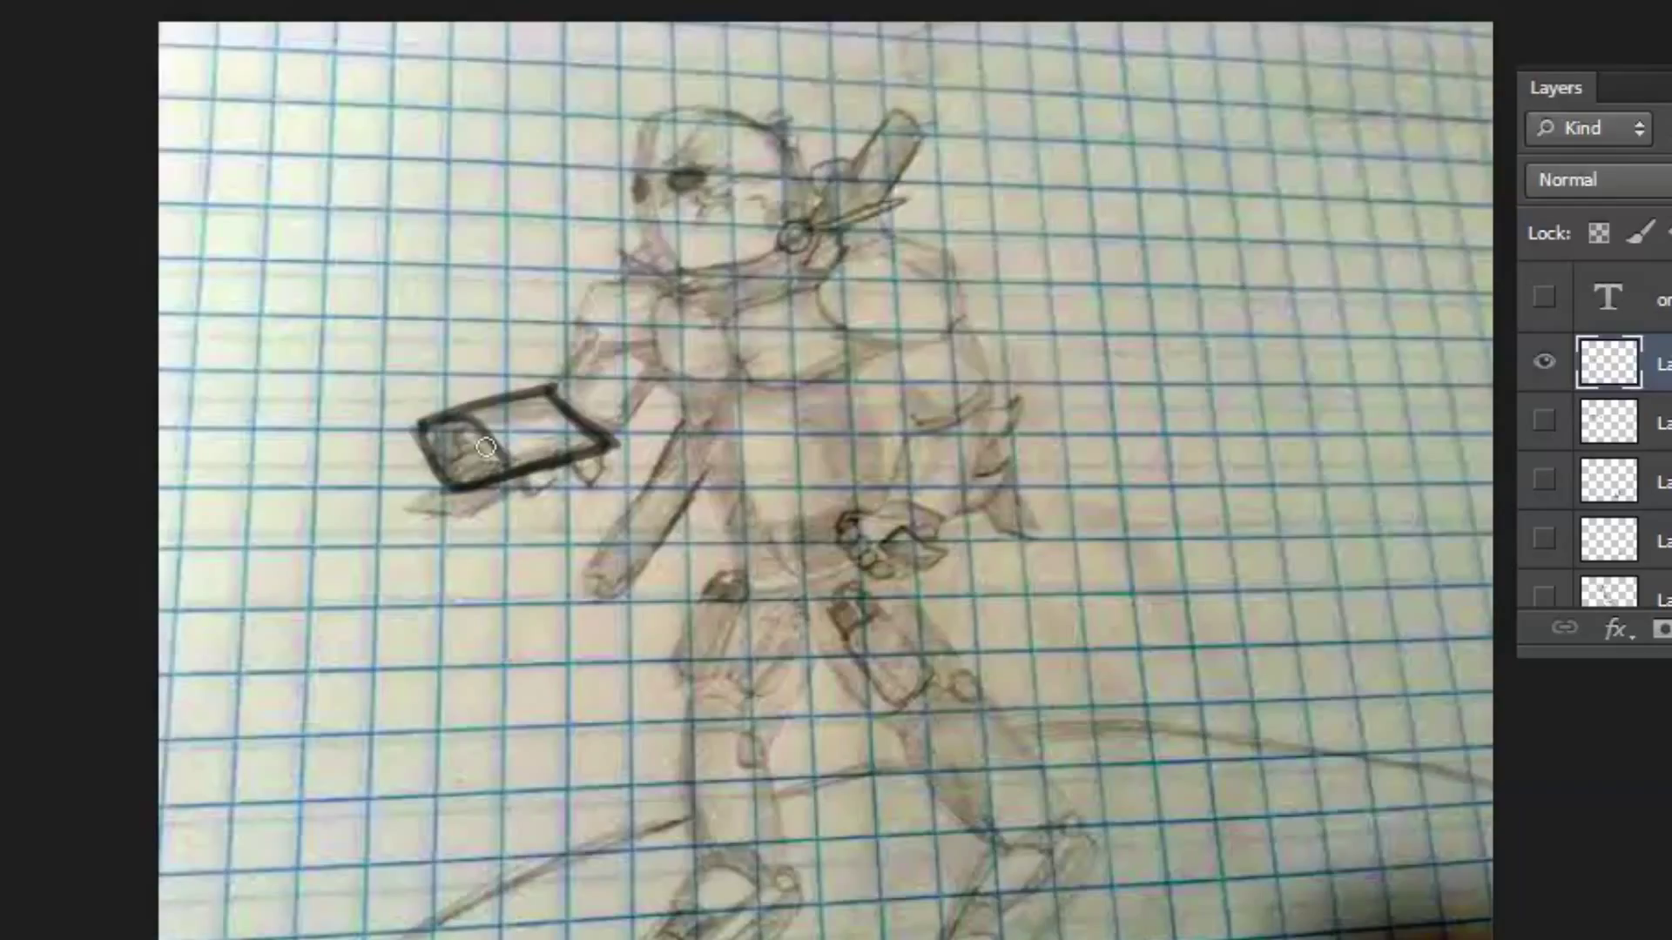
{"action": "left_click", "coordinate": [1544, 362]}
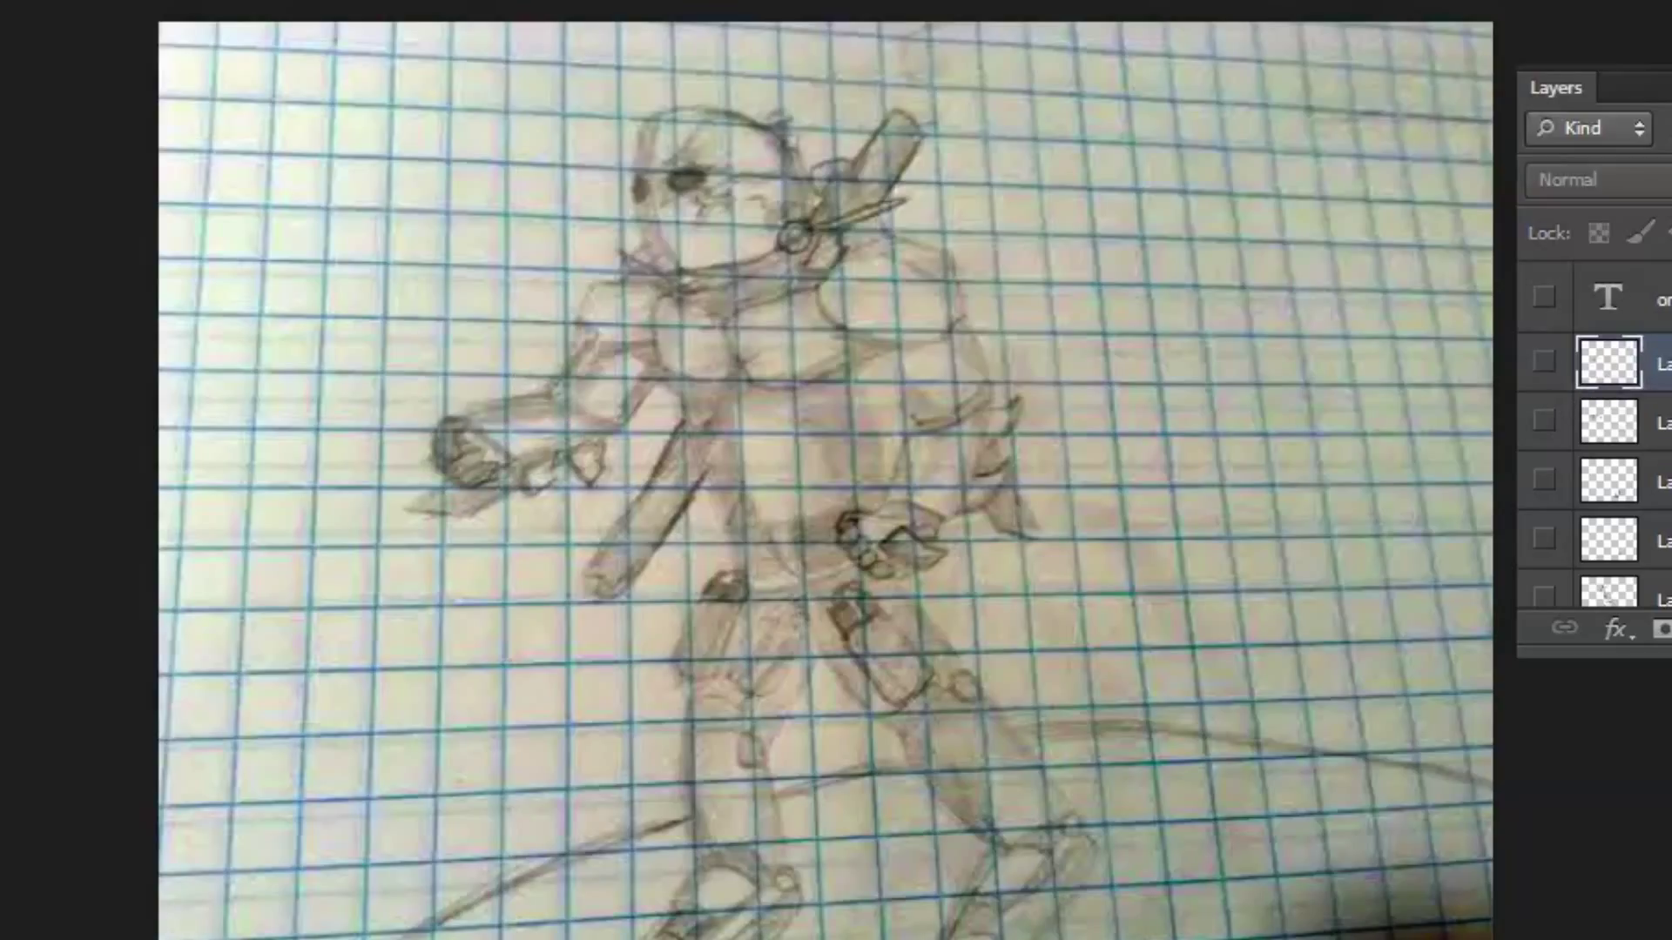
On a new layer, draw a square fist with two forearm edges and a diagonal stroke pointing toward it, and hide the layer
{"action": "left_click", "coordinate": [1544, 362]}
{"action": "mouse_move", "coordinate": [459, 423]}
{"action": "left_mouse_down"}
{"action": "mouse_move", "coordinate": [496, 407]}
{"action": "mouse_move", "coordinate": [412, 418]}
{"action": "mouse_move", "coordinate": [416, 495]}
{"action": "mouse_move", "coordinate": [492, 488]}
{"action": "mouse_move", "coordinate": [486, 425]}
{"action": "mouse_move", "coordinate": [458, 501]}
{"action": "mouse_move", "coordinate": [495, 494]}
{"action": "left_mouse_up"}
{"action": "mouse_move", "coordinate": [401, 422]}
{"action": "left_mouse_down"}
{"action": "mouse_move", "coordinate": [468, 408]}
{"action": "mouse_move", "coordinate": [501, 484]}
{"action": "mouse_move", "coordinate": [564, 455]}
{"action": "mouse_move", "coordinate": [509, 470]}
{"action": "left_mouse_up"}
{"action": "mouse_move", "coordinate": [501, 413]}
{"action": "left_mouse_down"}
{"action": "mouse_move", "coordinate": [571, 397]}
{"action": "mouse_move", "coordinate": [498, 409]}
{"action": "mouse_move", "coordinate": [564, 454]}
{"action": "mouse_move", "coordinate": [504, 462]}
{"action": "mouse_move", "coordinate": [622, 438]}
{"action": "mouse_move", "coordinate": [417, 427]}
{"action": "mouse_move", "coordinate": [443, 463]}
{"action": "mouse_move", "coordinate": [492, 457]}
{"action": "mouse_move", "coordinate": [445, 476]}
{"action": "mouse_move", "coordinate": [495, 451]}
{"action": "mouse_move", "coordinate": [535, 459]}
{"action": "left_mouse_up"}
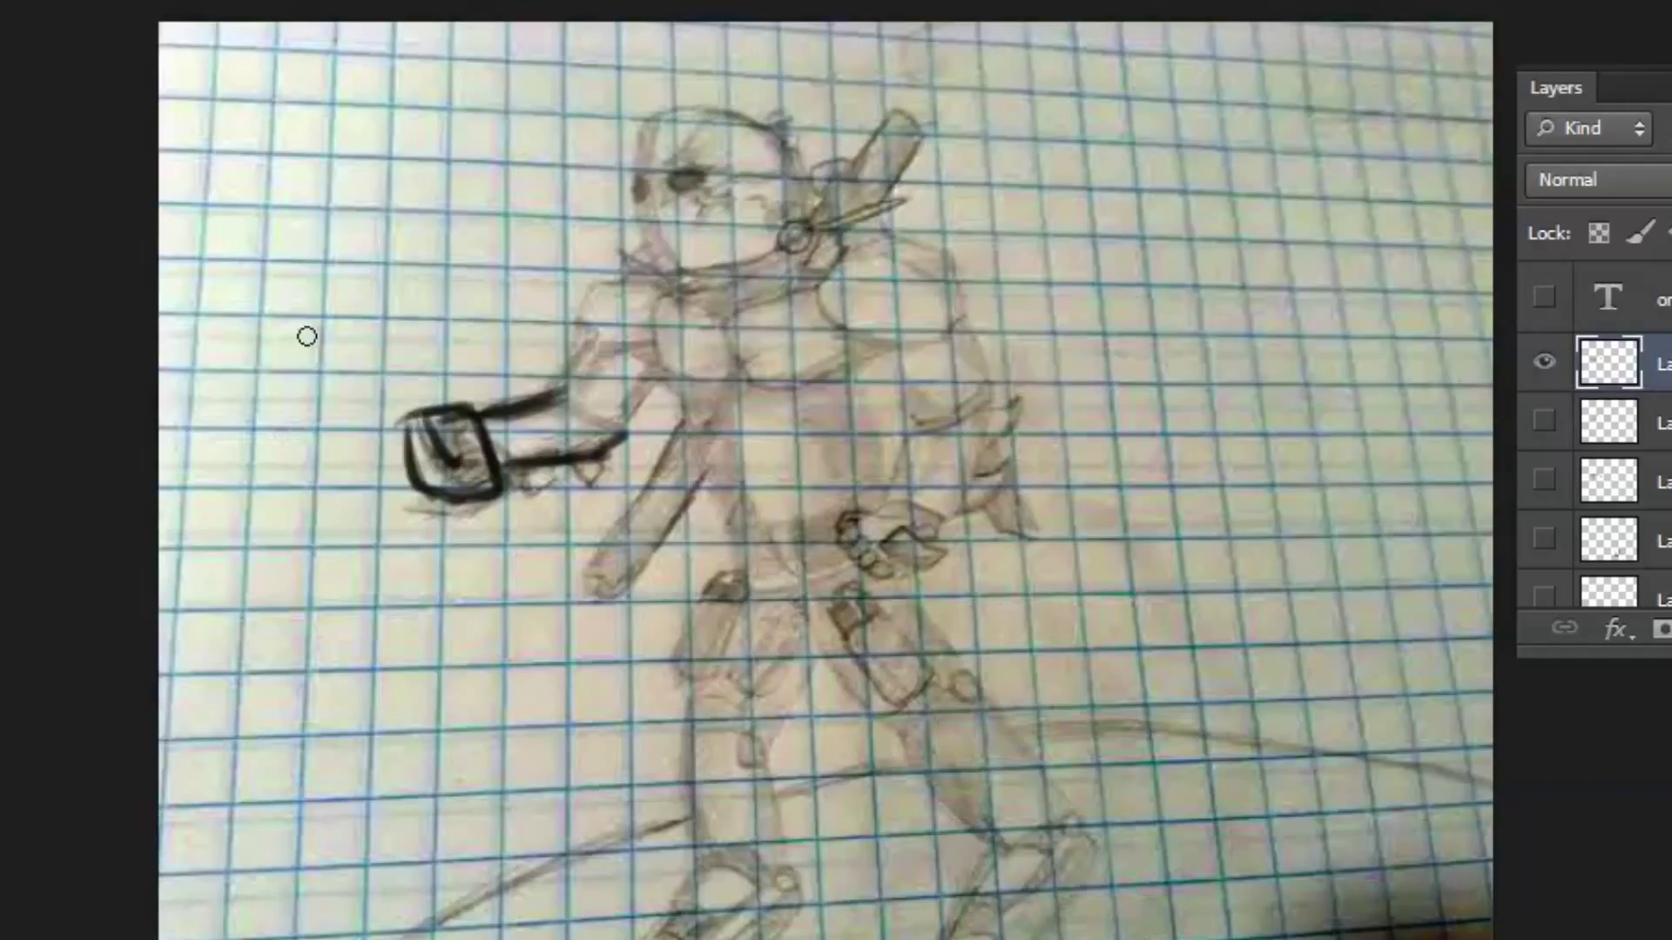
{"action": "mouse_move", "coordinate": [306, 336]}
{"action": "left_mouse_down"}
{"action": "mouse_move", "coordinate": [339, 384]}
{"action": "mouse_move", "coordinate": [376, 360]}
{"action": "mouse_move", "coordinate": [407, 394]}
{"action": "left_mouse_up"}
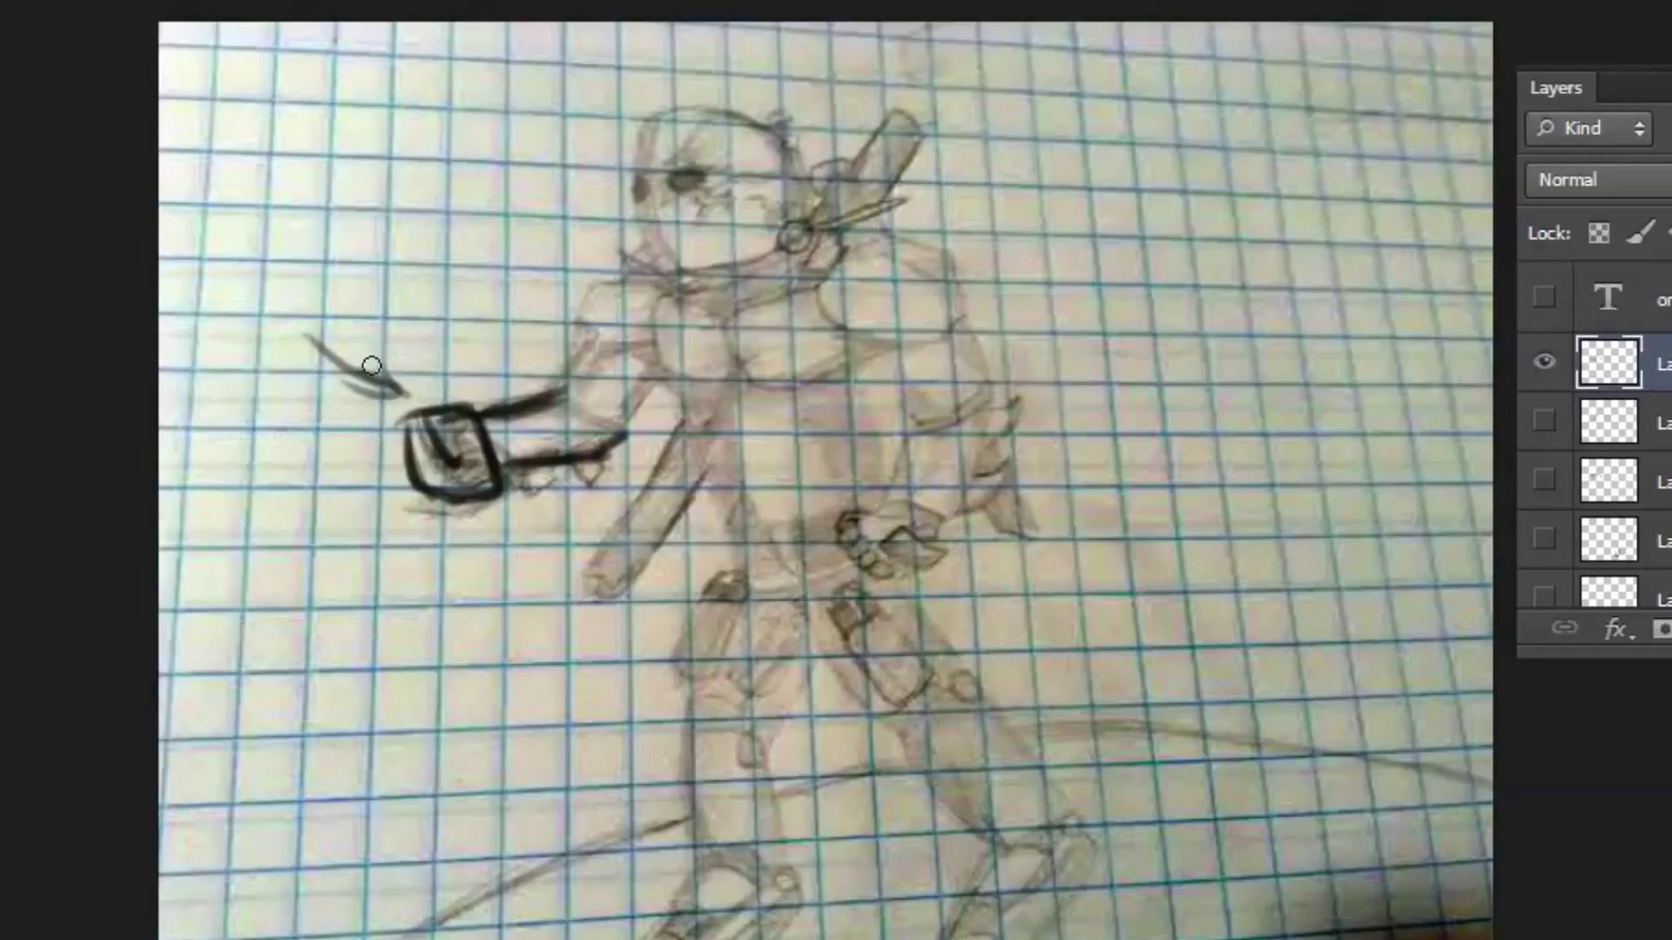
{"action": "left_click", "coordinate": [1544, 361]}
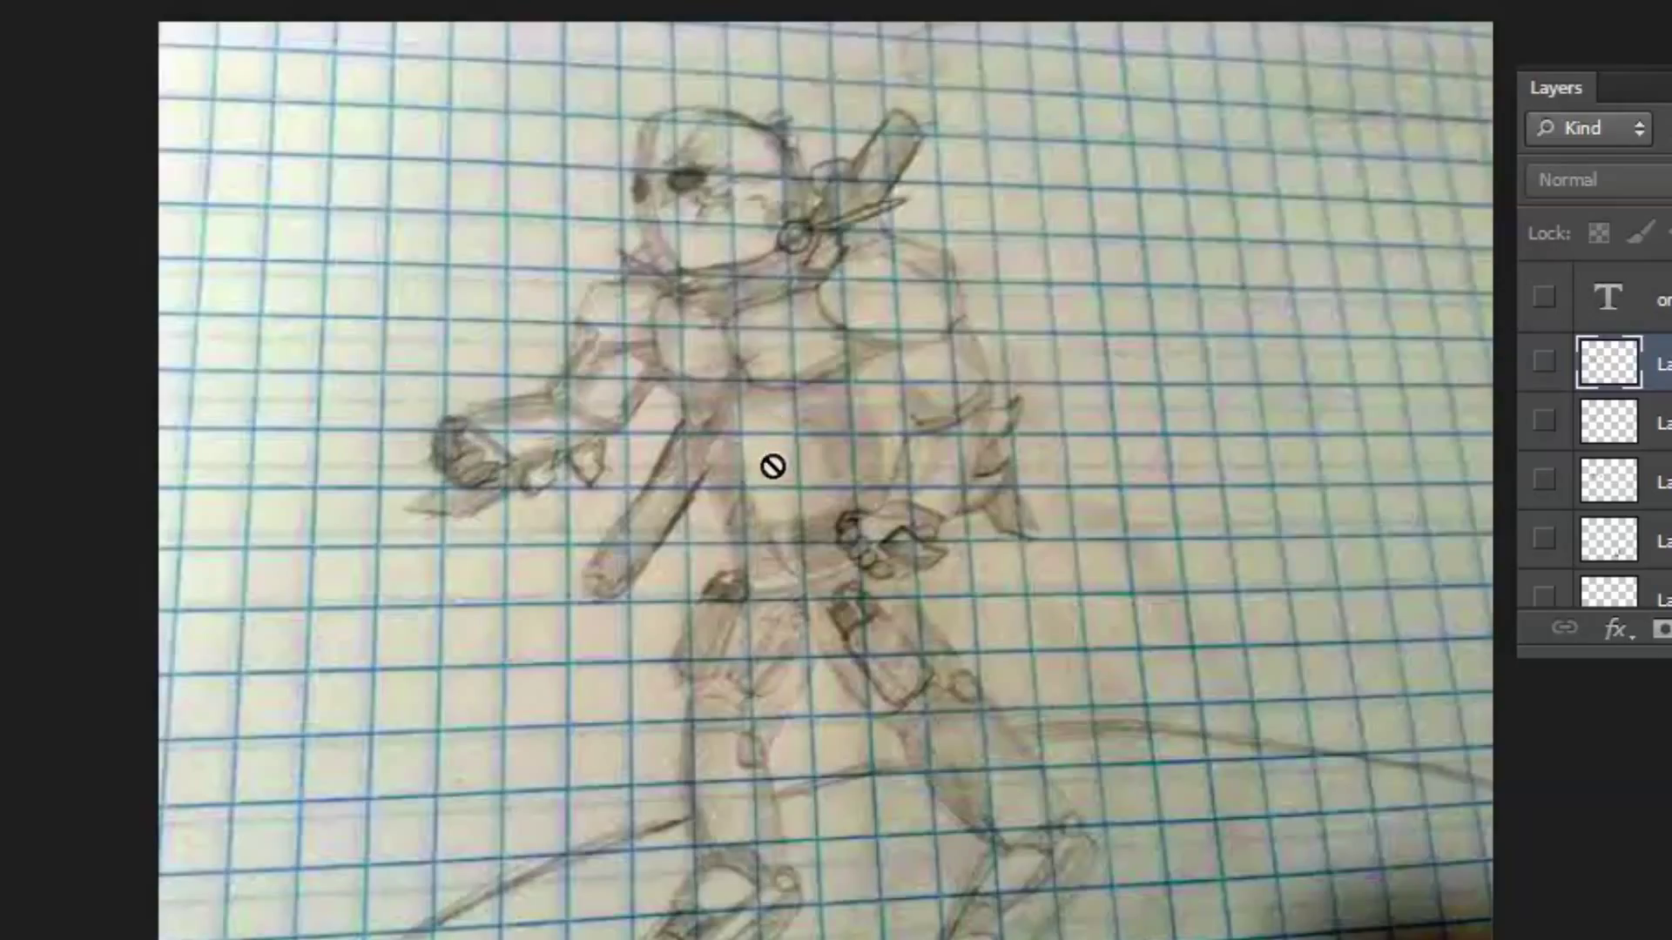
On a new layer, darken the bent arm's upper-arm and forearm edges and add strokes beside the torso
{"action": "left_click", "coordinate": [1544, 361]}
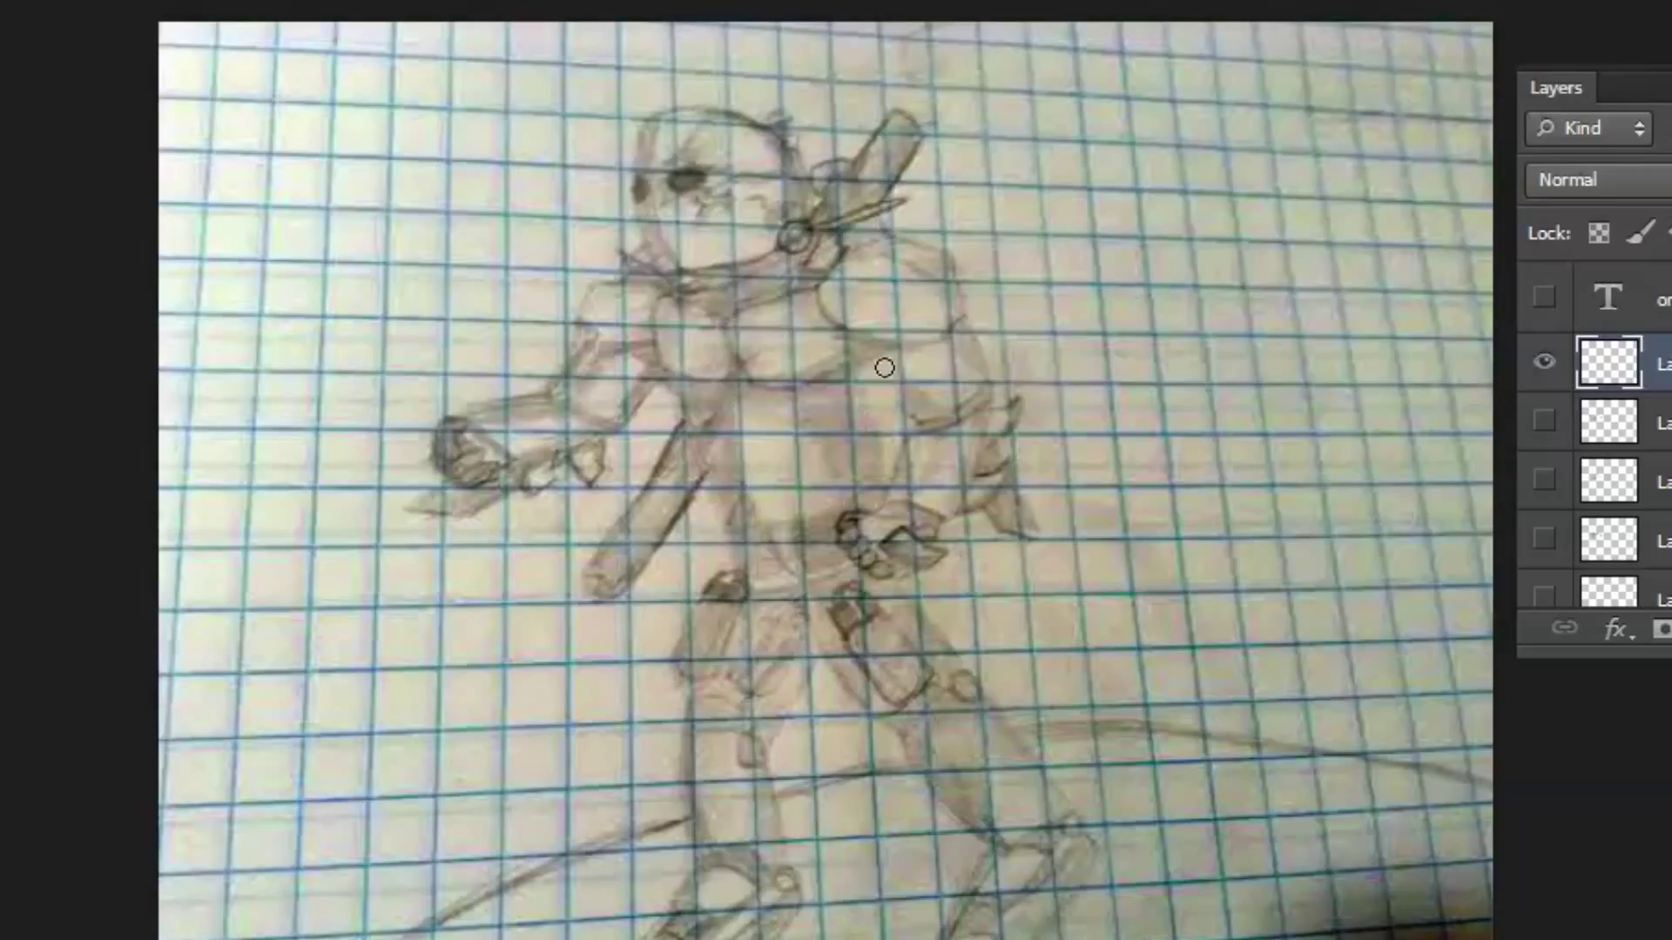
{"action": "mouse_move", "coordinate": [865, 357]}
{"action": "left_mouse_down"}
{"action": "mouse_move", "coordinate": [912, 422]}
{"action": "mouse_move", "coordinate": [884, 497]}
{"action": "left_mouse_up"}
{"action": "left_click_drag", "start_coordinate": [895, 423], "coordinate": [890, 468]}
{"action": "left_click_drag", "start_coordinate": [1011, 380], "coordinate": [963, 503]}
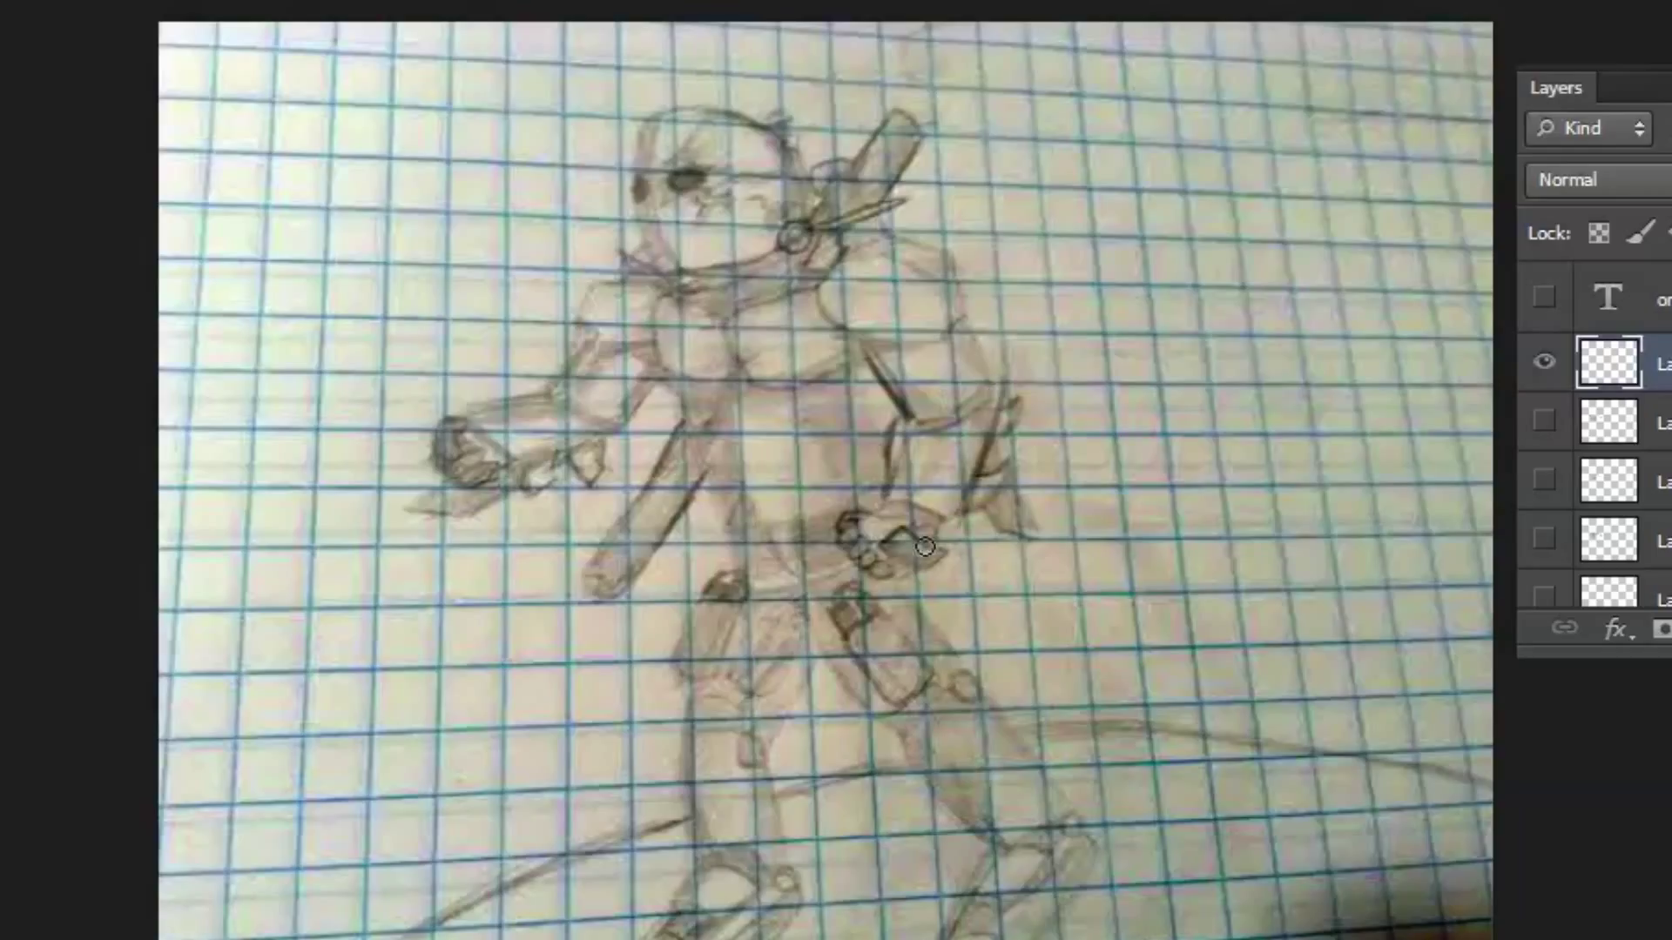
{"action": "left_click_drag", "start_coordinate": [884, 386], "coordinate": [862, 520]}
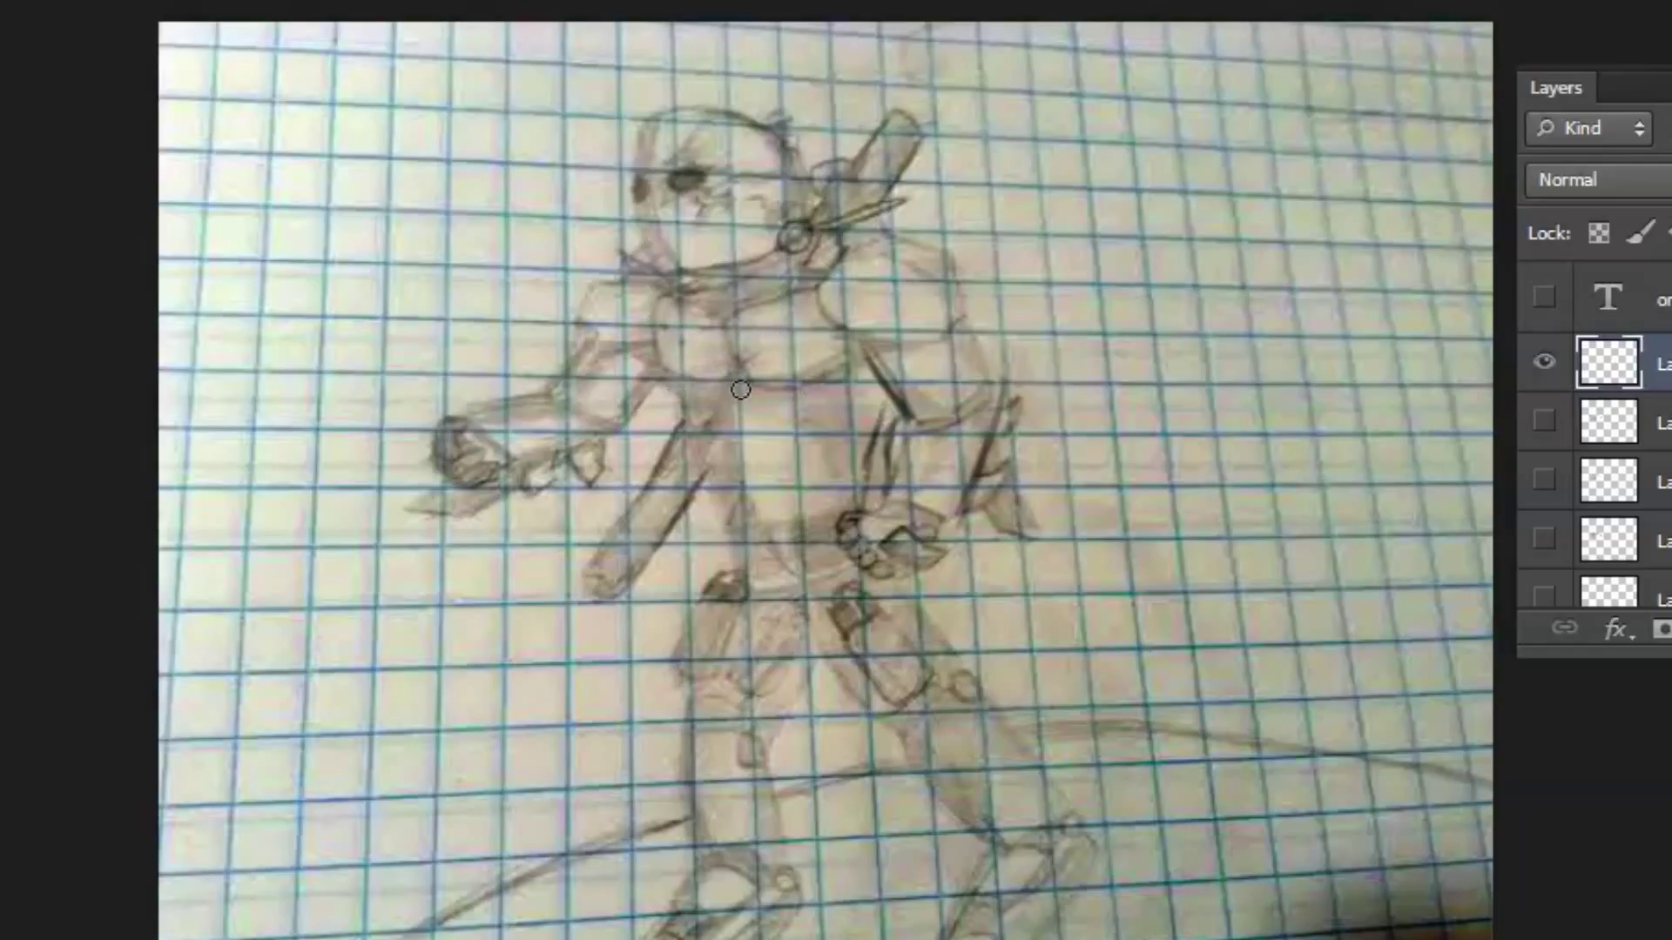
Draw the chest plate's curved lower edge, centre line and upper edge, with short strokes extending toward both armpits
{"action": "mouse_move", "coordinate": [655, 335]}
{"action": "left_mouse_down"}
{"action": "mouse_move", "coordinate": [756, 405]}
{"action": "mouse_move", "coordinate": [871, 361]}
{"action": "left_mouse_up"}
{"action": "left_click_drag", "start_coordinate": [736, 385], "coordinate": [731, 301]}
{"action": "mouse_move", "coordinate": [629, 342]}
{"action": "left_mouse_down"}
{"action": "mouse_move", "coordinate": [663, 352]}
{"action": "mouse_move", "coordinate": [624, 351]}
{"action": "mouse_move", "coordinate": [733, 316]}
{"action": "left_mouse_up"}
{"action": "mouse_move", "coordinate": [843, 352]}
{"action": "left_mouse_down"}
{"action": "mouse_move", "coordinate": [827, 384]}
{"action": "mouse_move", "coordinate": [936, 347]}
{"action": "mouse_move", "coordinate": [858, 349]}
{"action": "mouse_move", "coordinate": [824, 384]}
{"action": "mouse_move", "coordinate": [871, 344]}
{"action": "mouse_move", "coordinate": [784, 336]}
{"action": "left_mouse_up"}
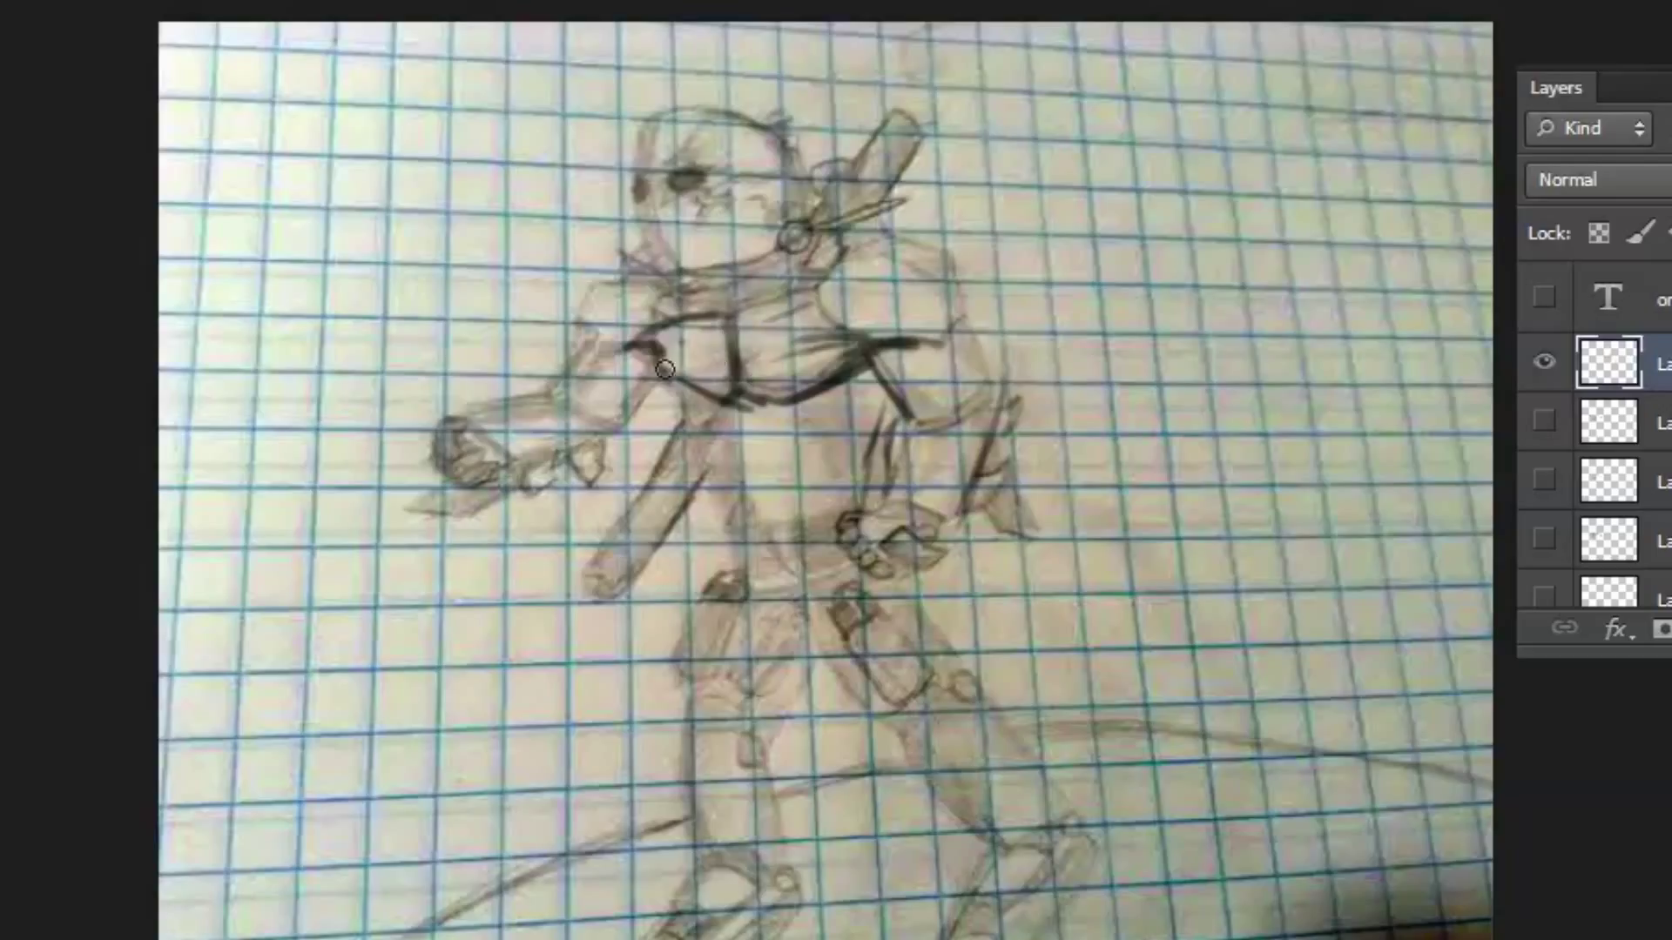
Darken the chest plate's upper edge below the neck and hide the layer
{"action": "left_click_drag", "start_coordinate": [659, 324], "coordinate": [810, 298]}
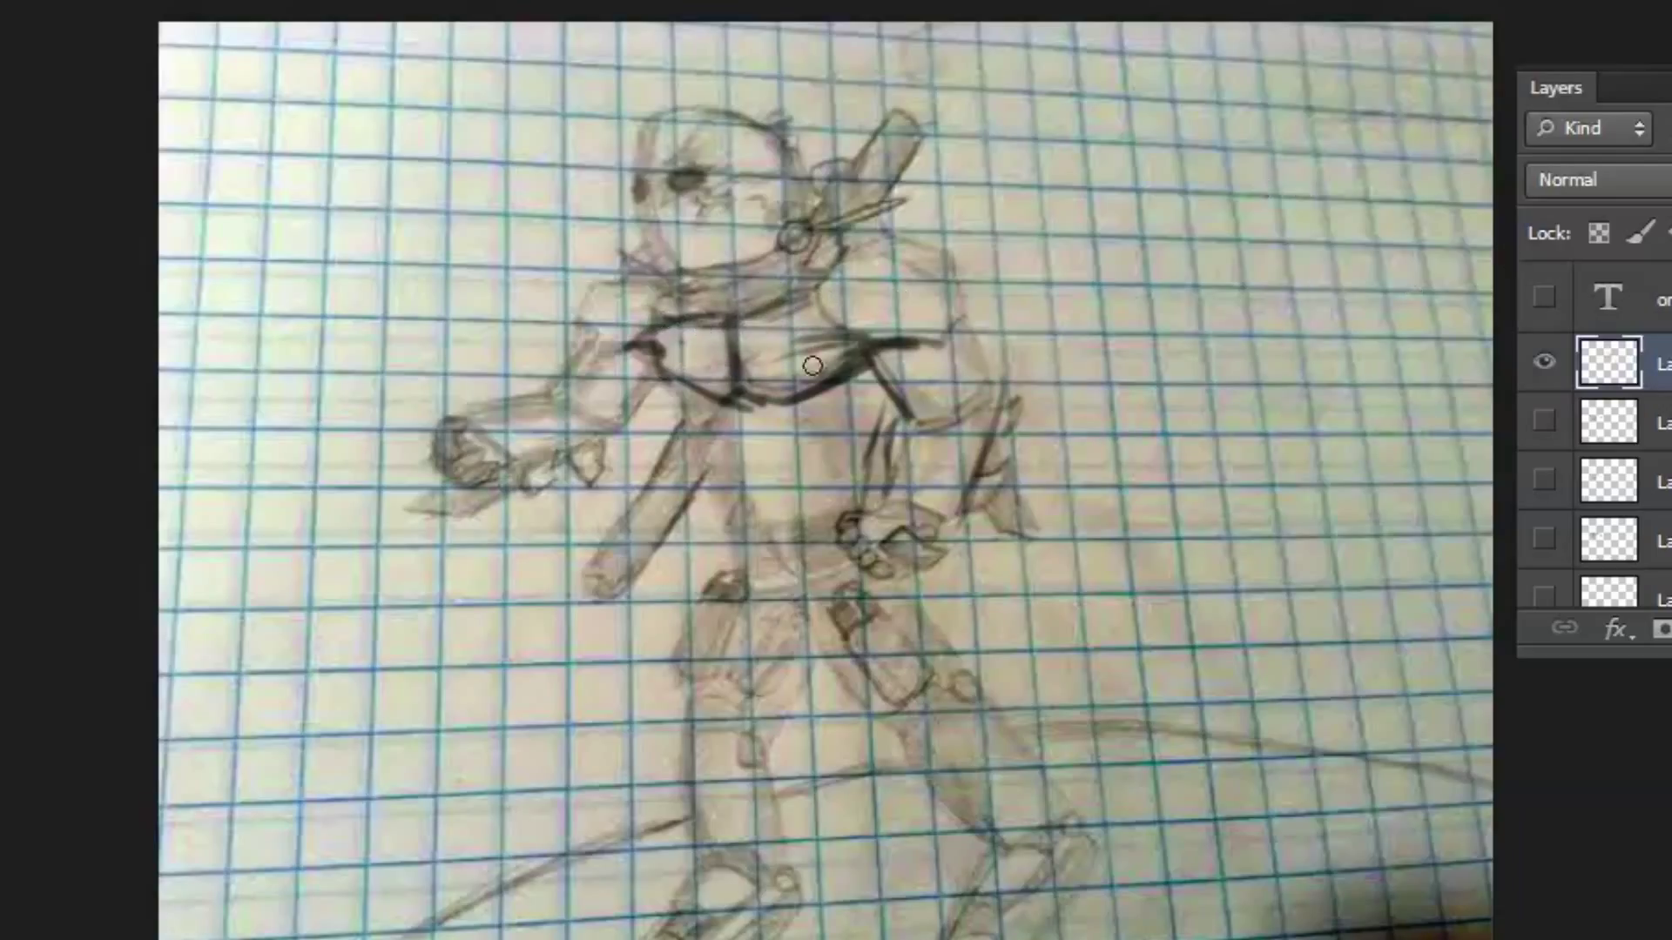
{"action": "left_click", "coordinate": [1544, 361]}
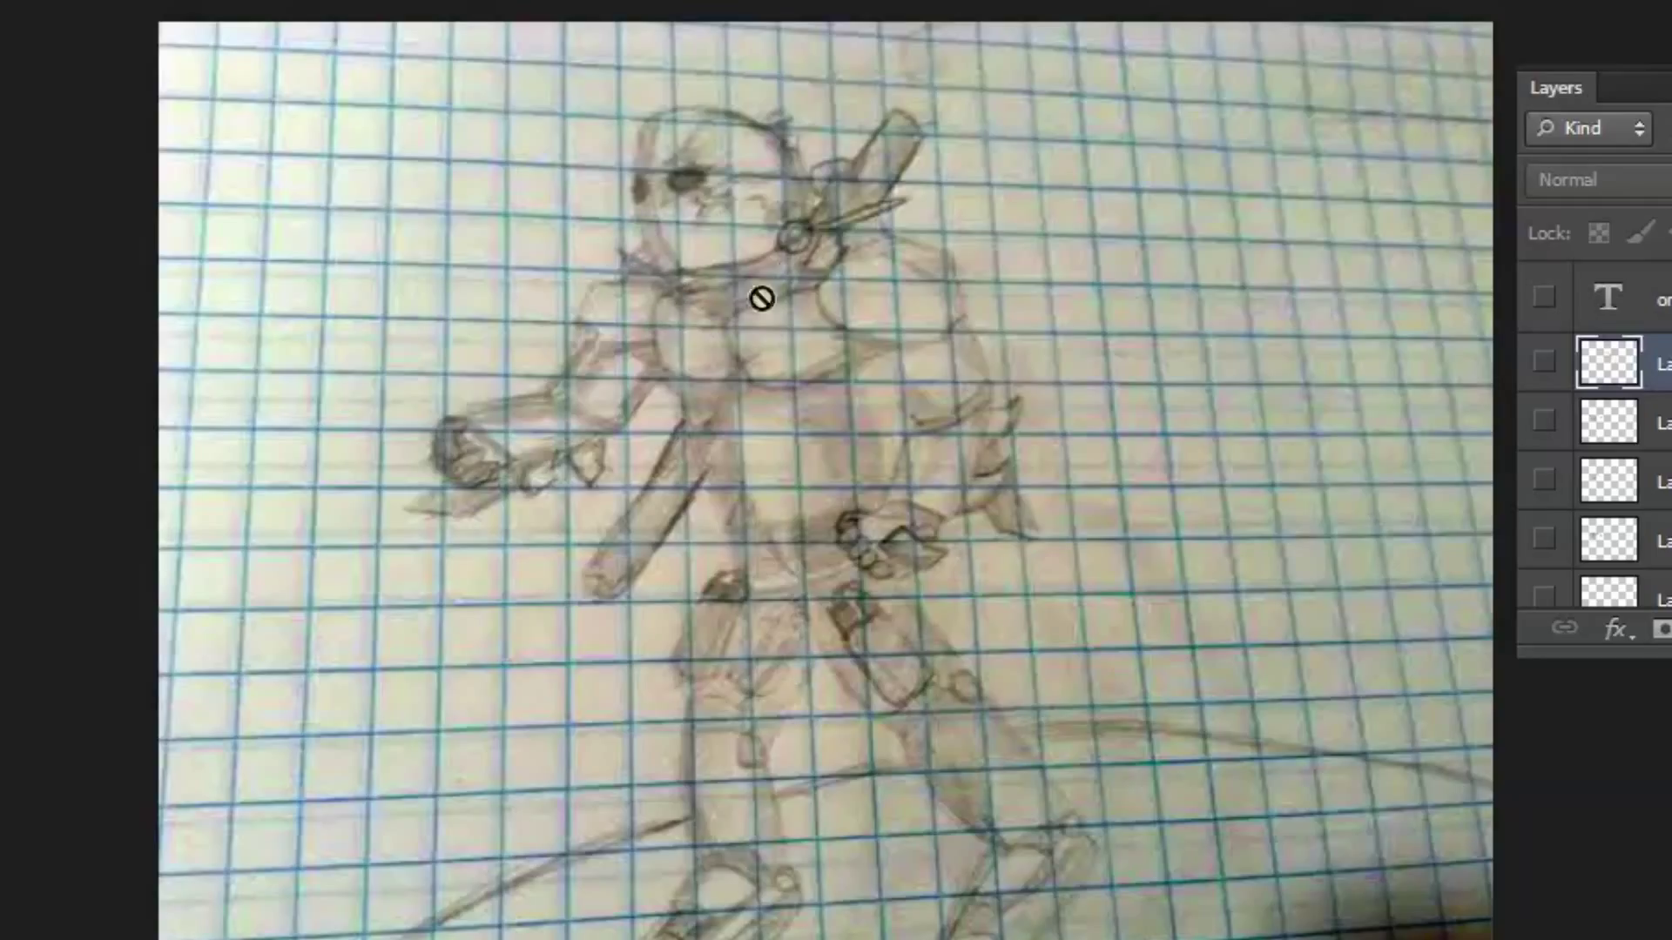
On a new layer, darken the outer edge of the trailing lower leg with two diagonal strokes
{"action": "left_click", "coordinate": [1544, 361]}
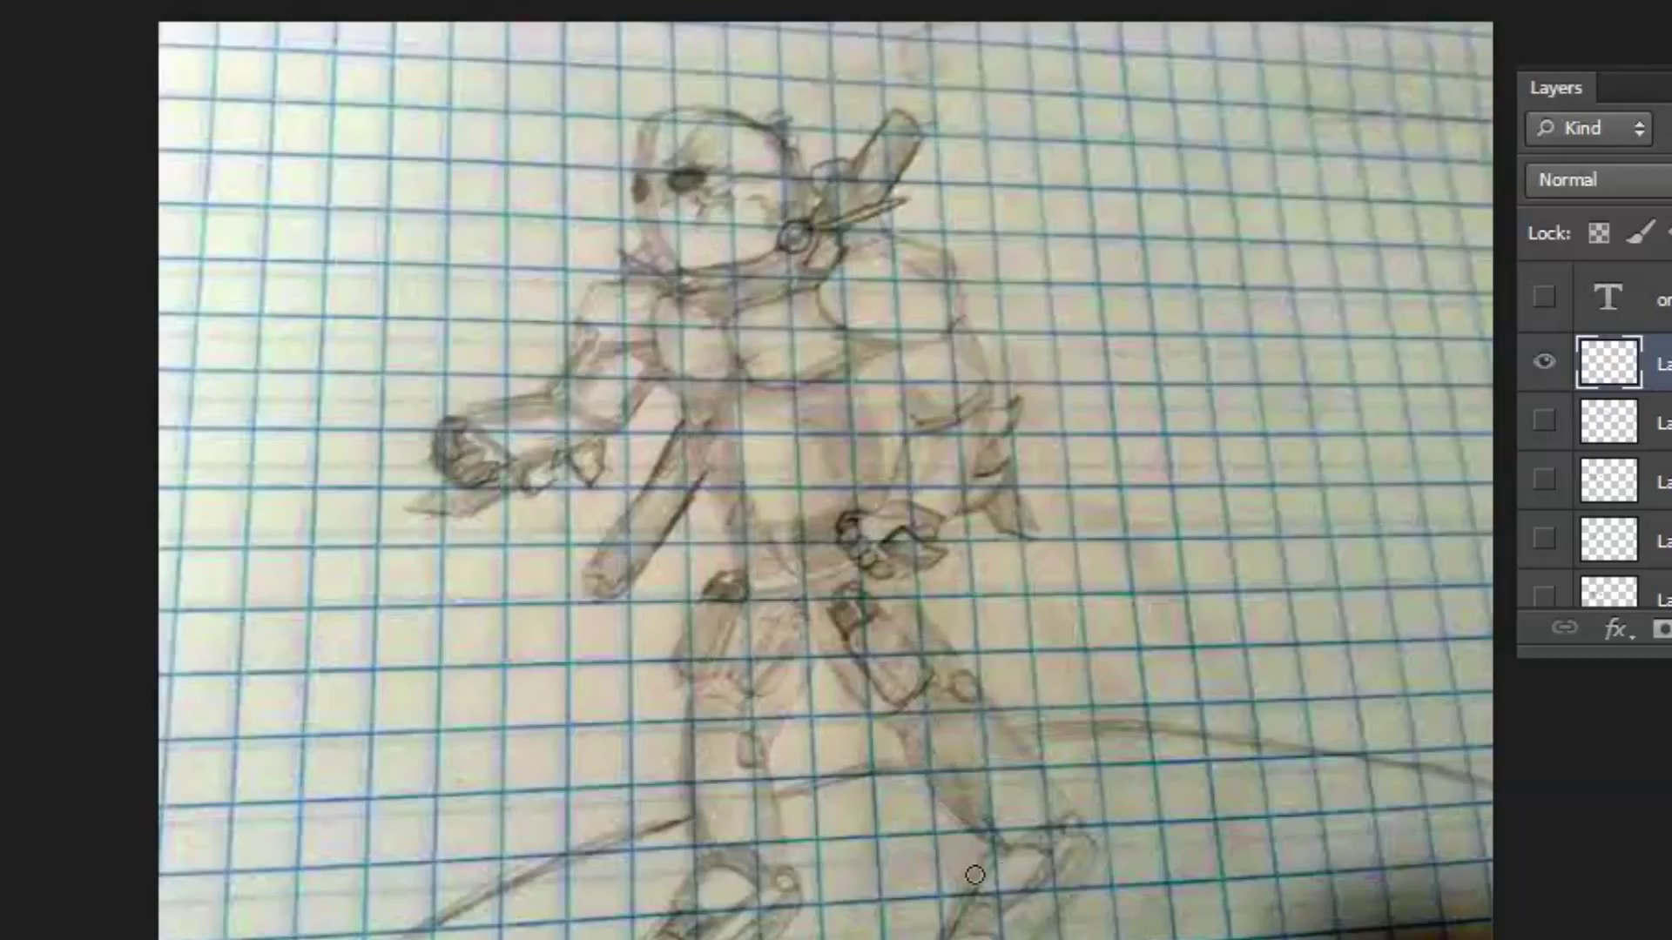
{"action": "mouse_move", "coordinate": [1096, 834]}
{"action": "left_mouse_down"}
{"action": "mouse_move", "coordinate": [1049, 930]}
{"action": "mouse_move", "coordinate": [1026, 934]}
{"action": "left_mouse_up"}
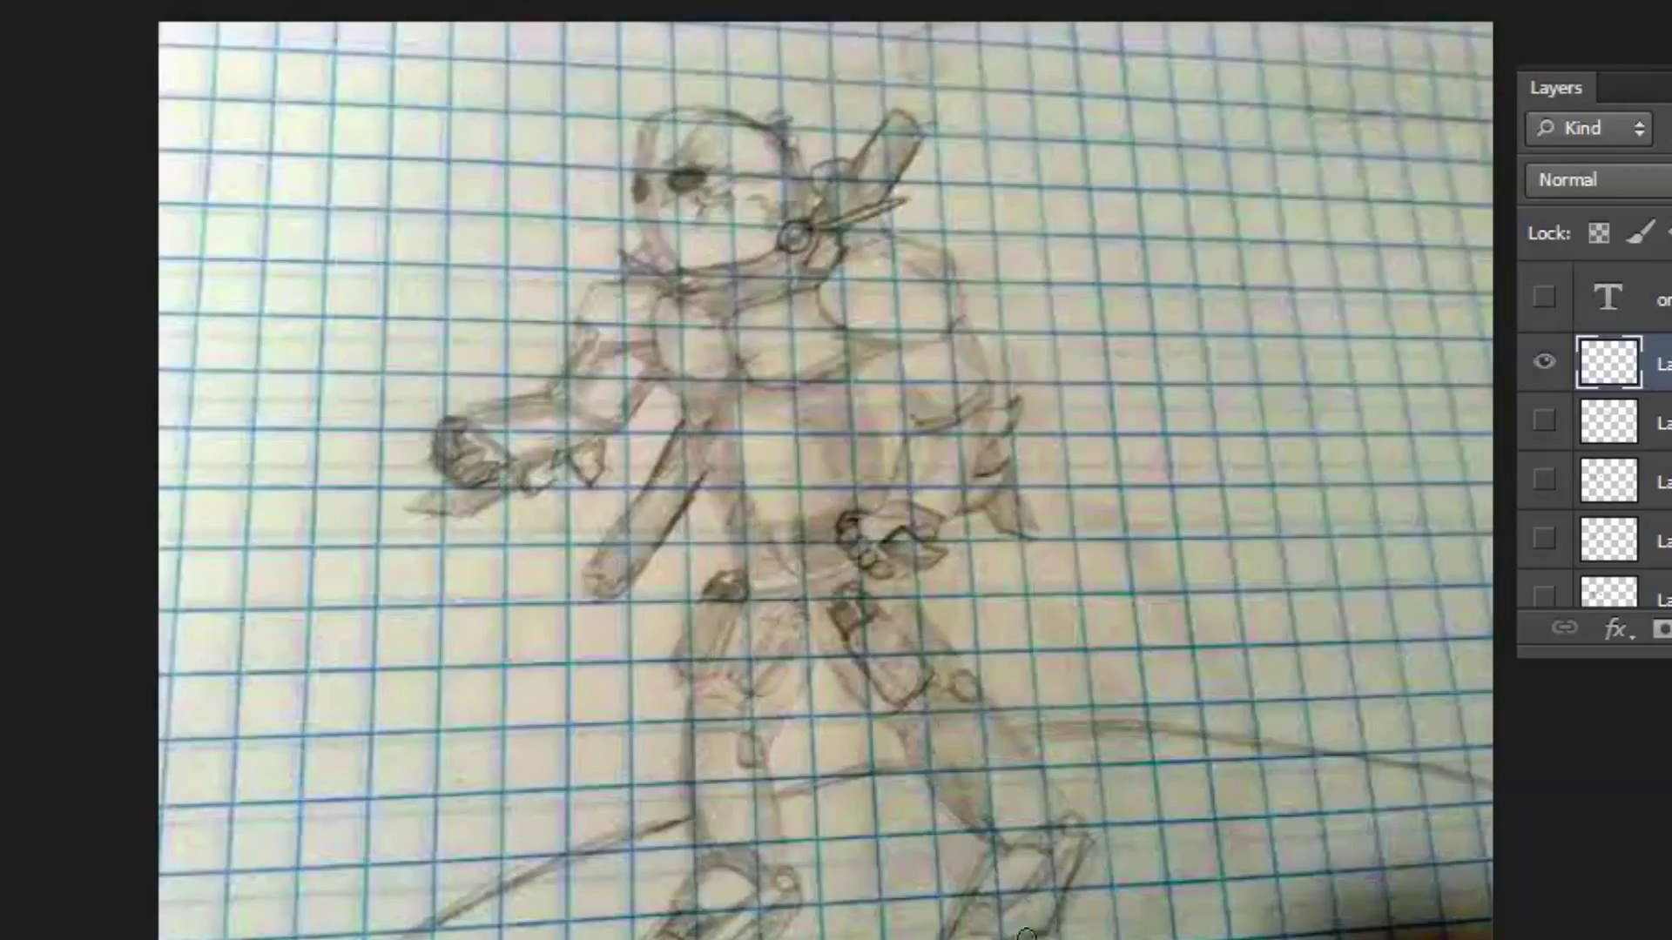
{"action": "left_click_drag", "start_coordinate": [1097, 841], "coordinate": [1051, 932]}
Draw curved contours along the outstretched arm, a horizontal stroke beyond its hand and a sweeping bent-leg curve, and hide the layer
{"action": "left_click_drag", "start_coordinate": [589, 301], "coordinate": [390, 447]}
{"action": "left_click_drag", "start_coordinate": [402, 514], "coordinate": [642, 412]}
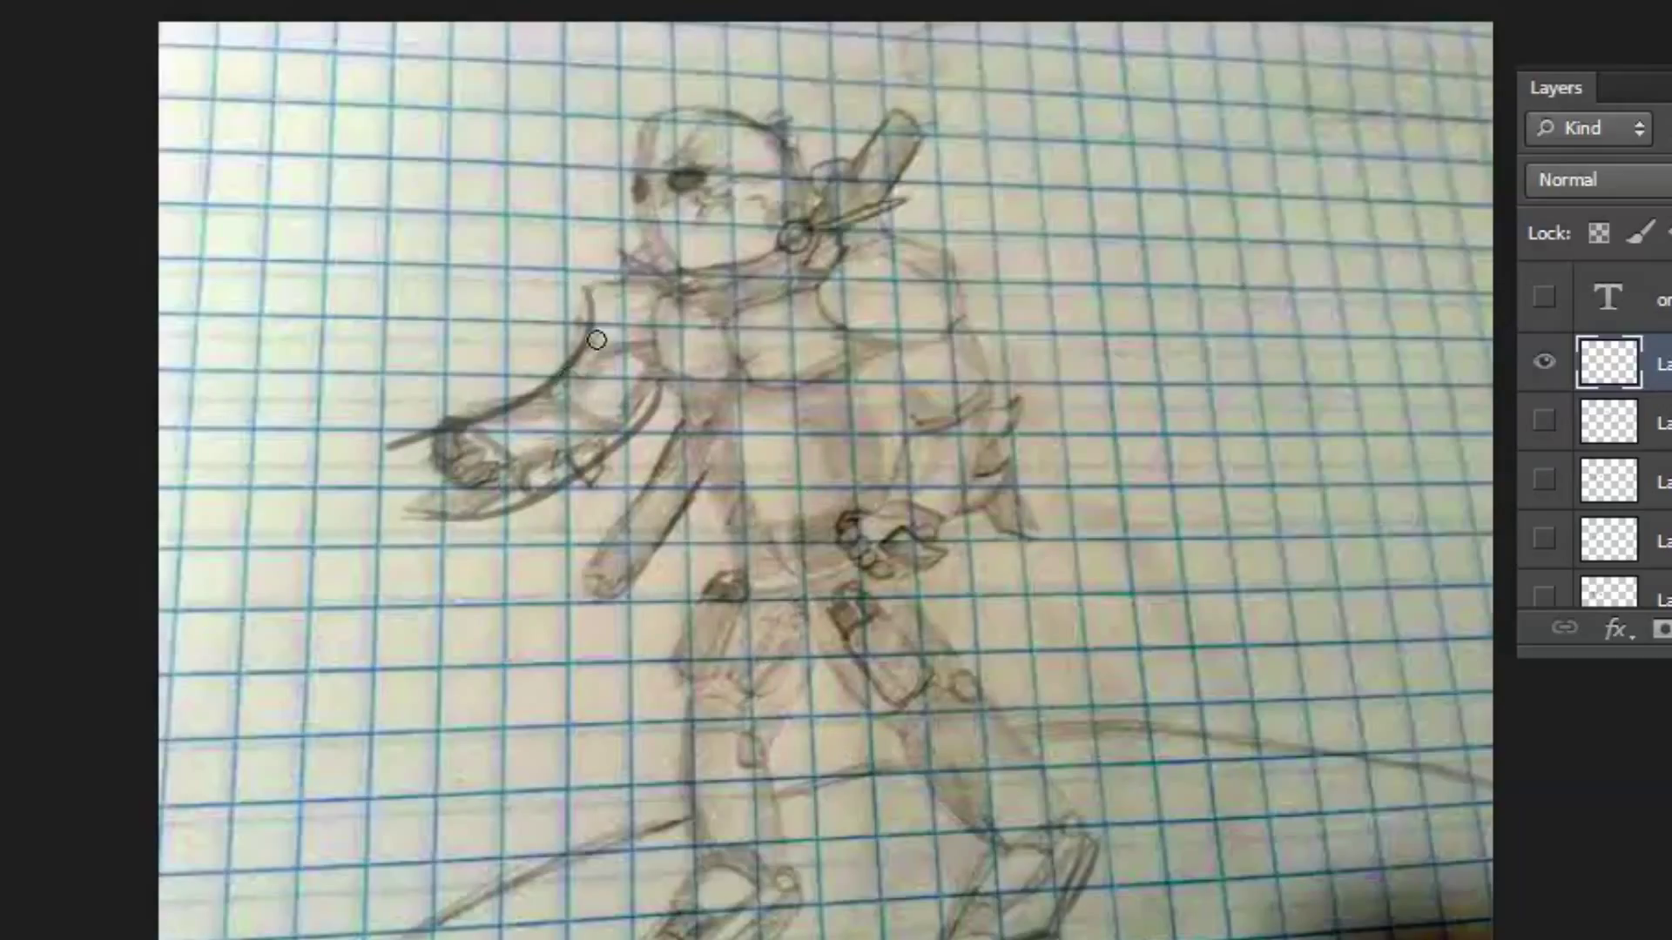
{"action": "left_click_drag", "start_coordinate": [424, 477], "coordinate": [289, 480]}
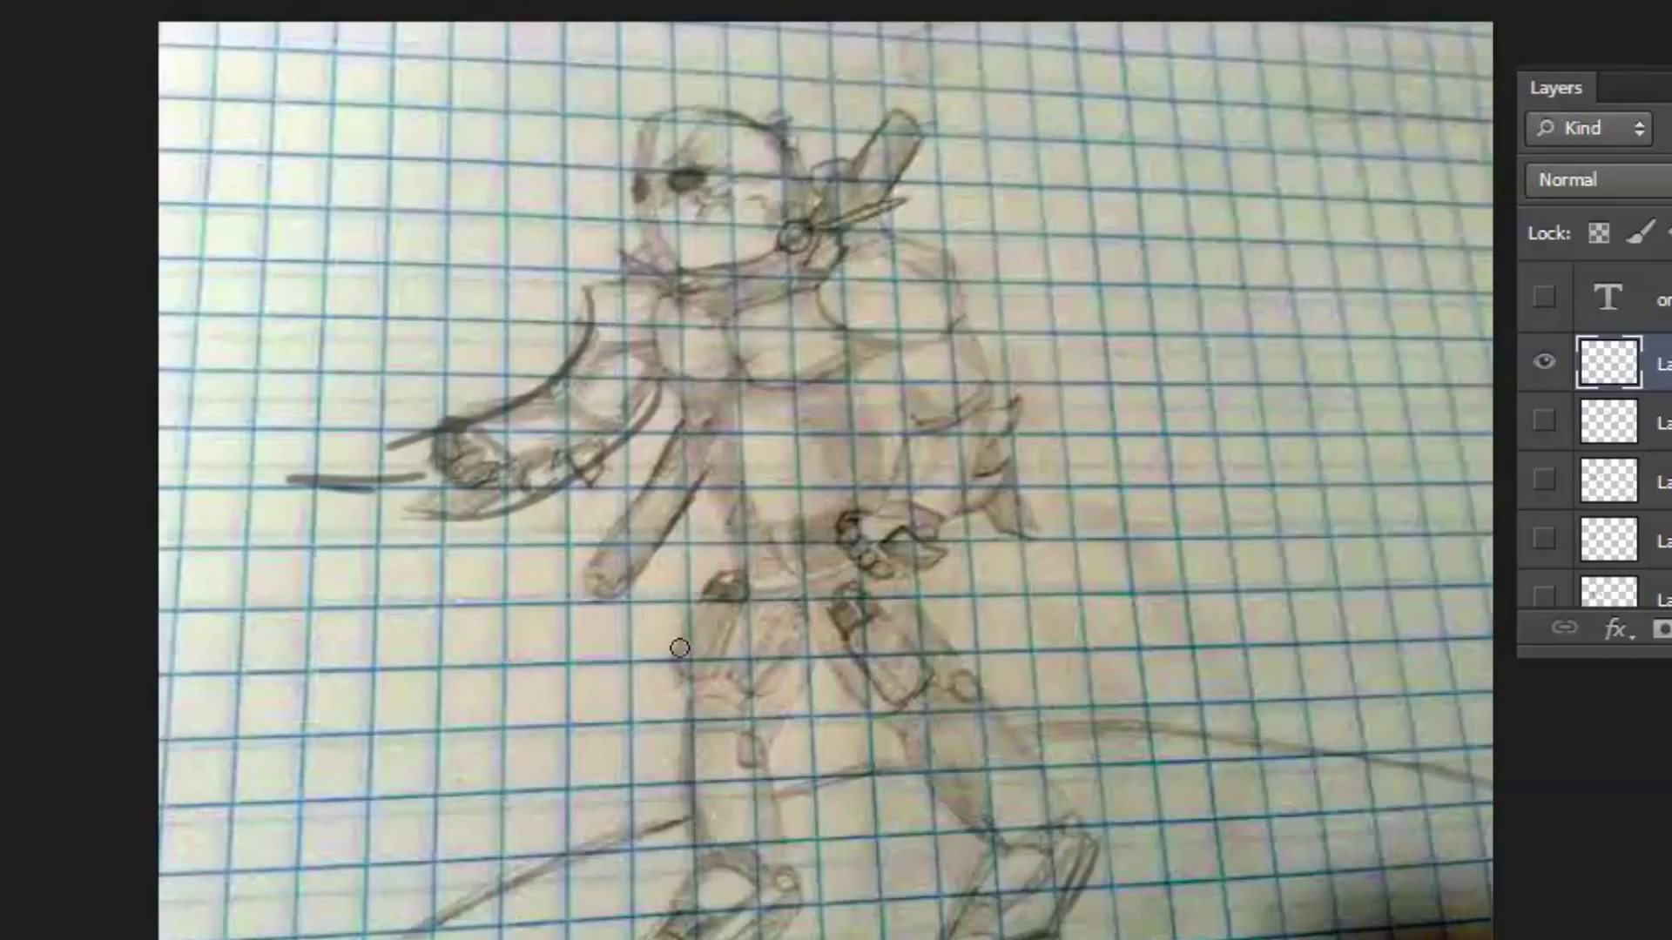
{"action": "mouse_move", "coordinate": [862, 592]}
{"action": "left_mouse_down"}
{"action": "mouse_move", "coordinate": [644, 870]}
{"action": "mouse_move", "coordinate": [851, 759]}
{"action": "left_mouse_up"}
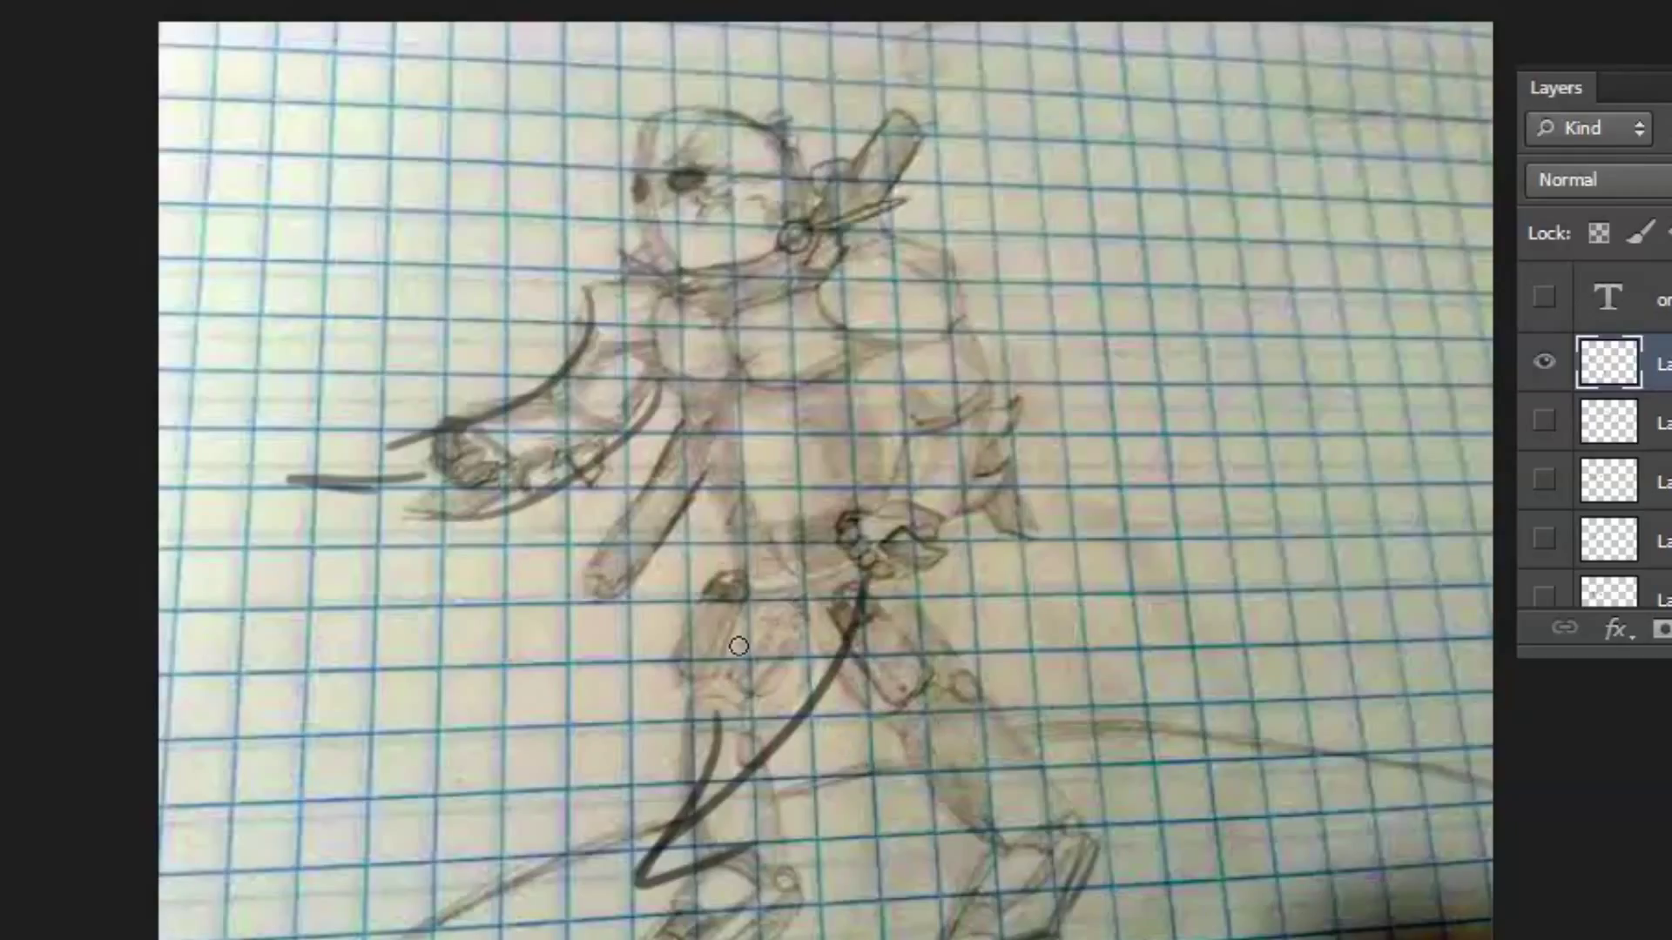
{"action": "left_click", "coordinate": [1544, 361]}
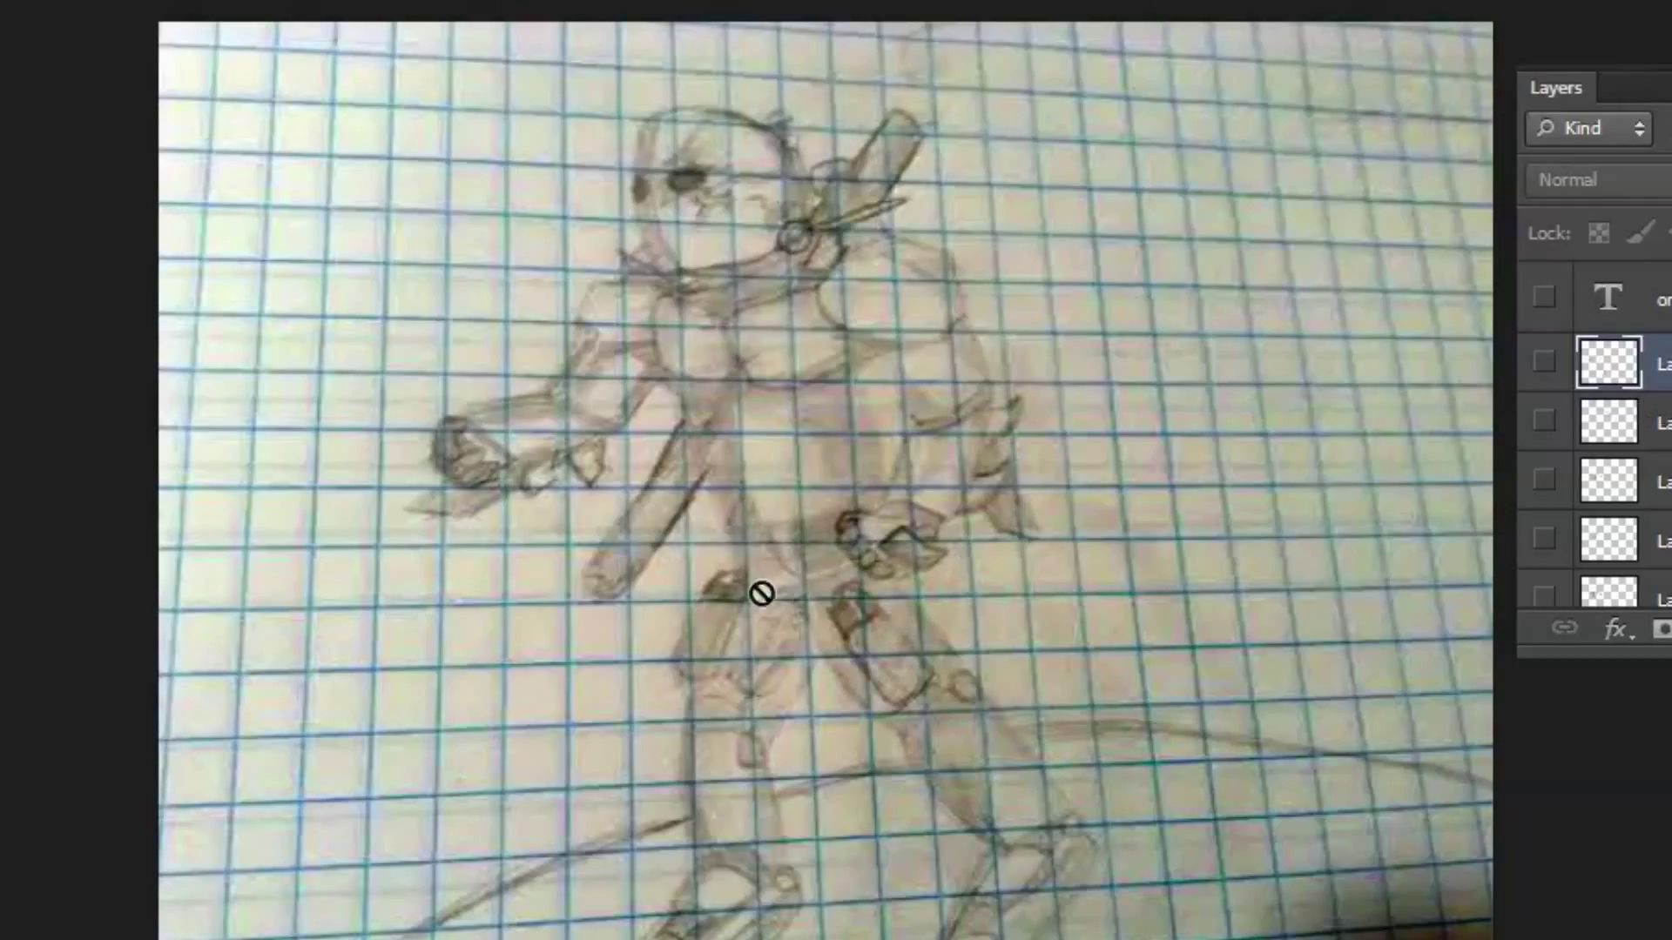
Compare the hip and thigh marks with the original sketch by toggling their layer, leaving it hidden
{"action": "left_click", "coordinate": [1544, 362]}
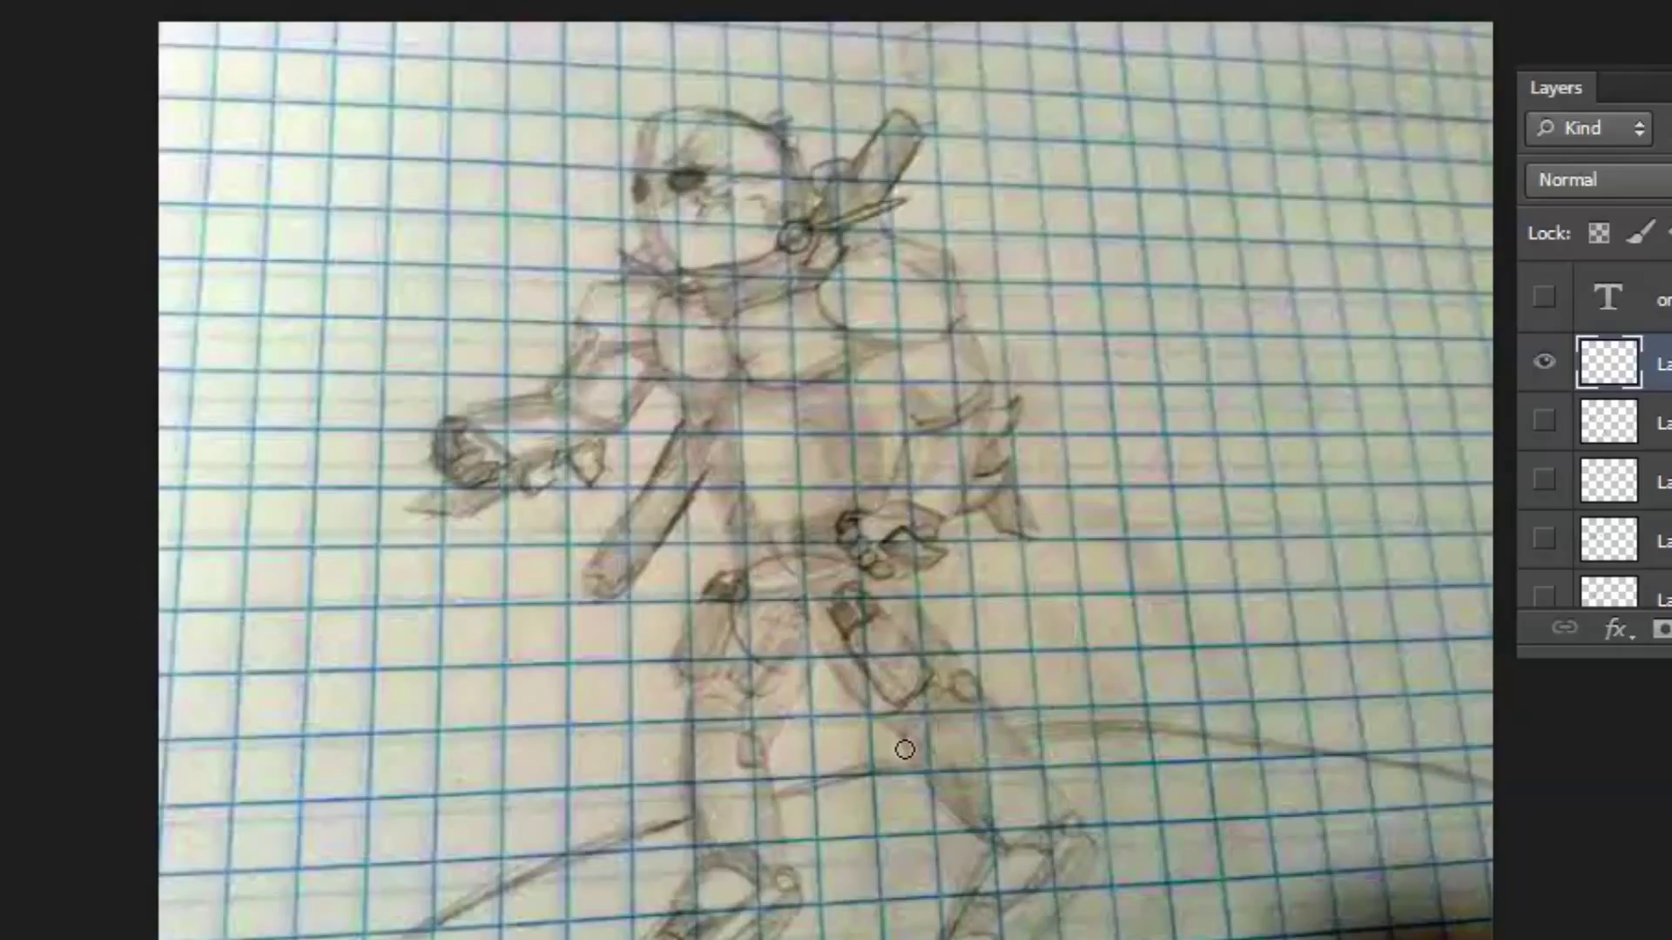
{"action": "left_click", "coordinate": [1544, 362]}
{"action": "left_click", "coordinate": [1544, 359]}
{"action": "left_click", "coordinate": [1545, 359]}
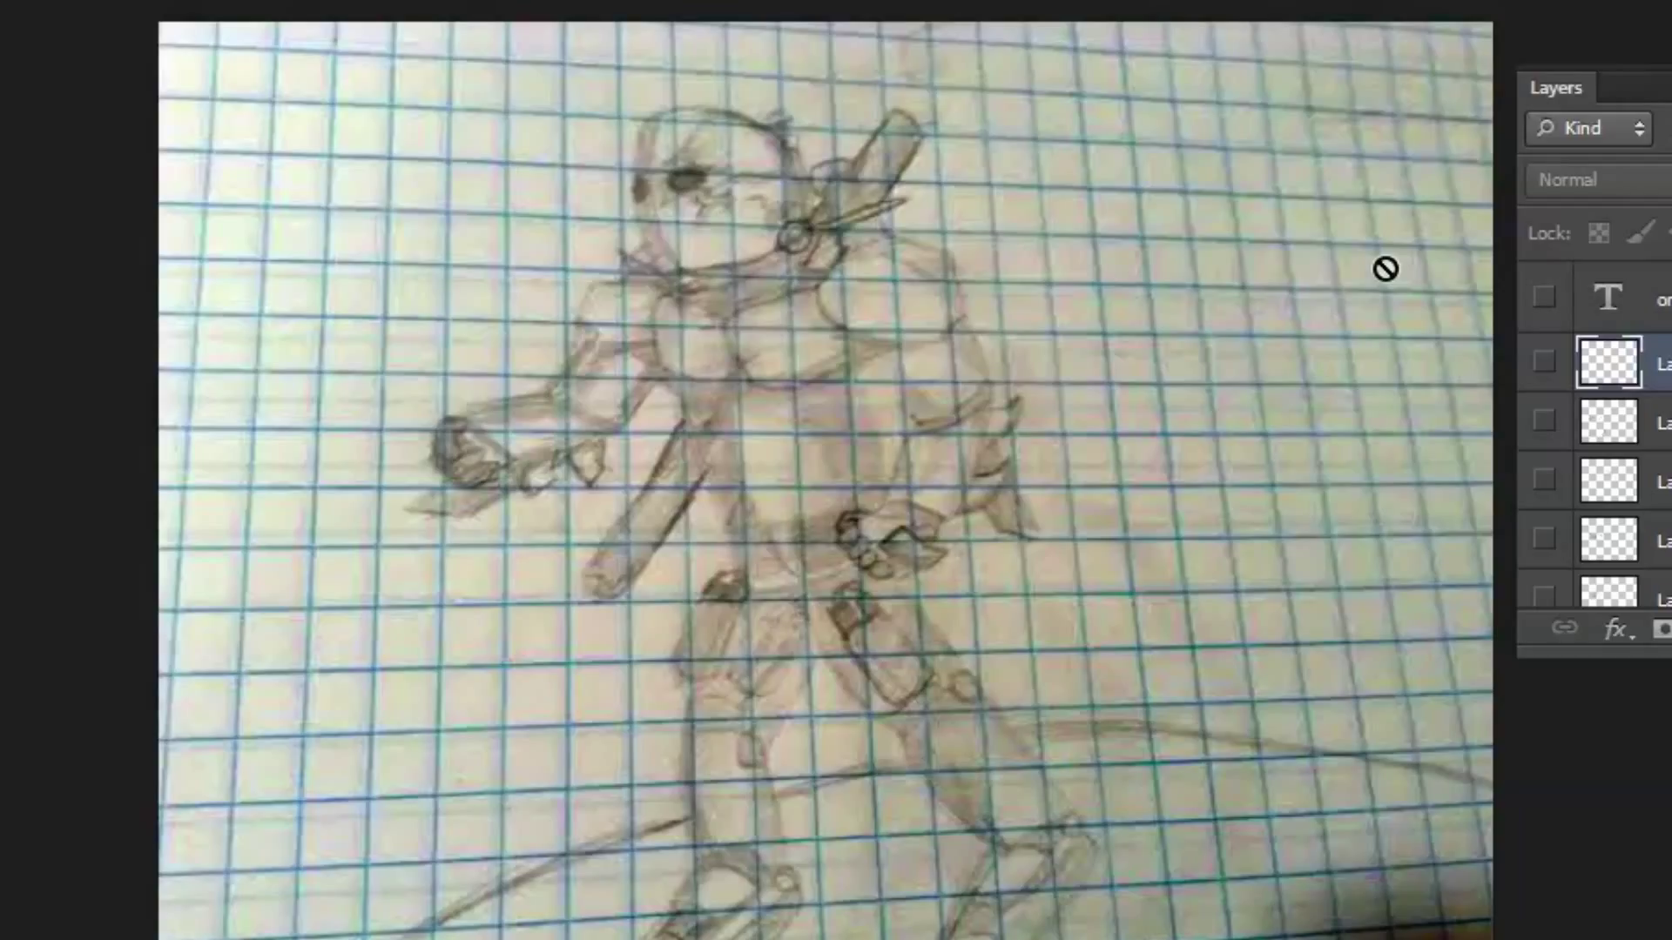
Show the contact e-mail text layer and move the text slightly up and to the right over the legs
{"action": "left_click", "coordinate": [1539, 311]}
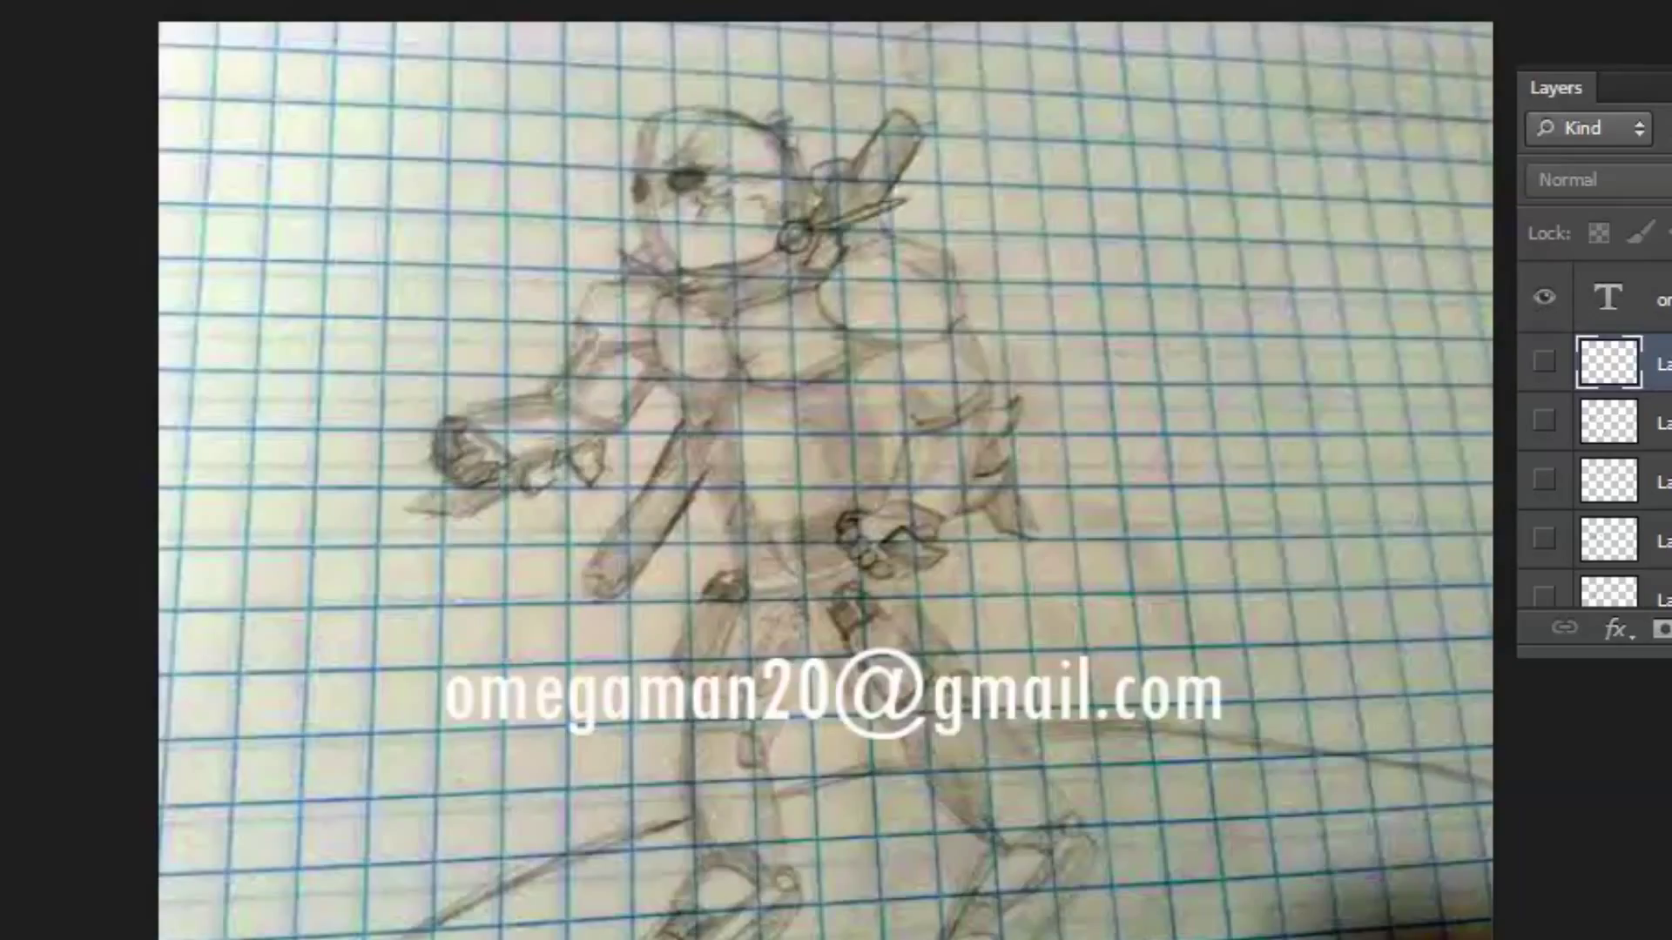
{"action": "left_click_drag", "start_coordinate": [1113, 681], "coordinate": [1146, 496]}
{"action": "left_click", "coordinate": [1662, 299]}
{"action": "left_click_drag", "start_coordinate": [1163, 707], "coordinate": [1001, 709]}
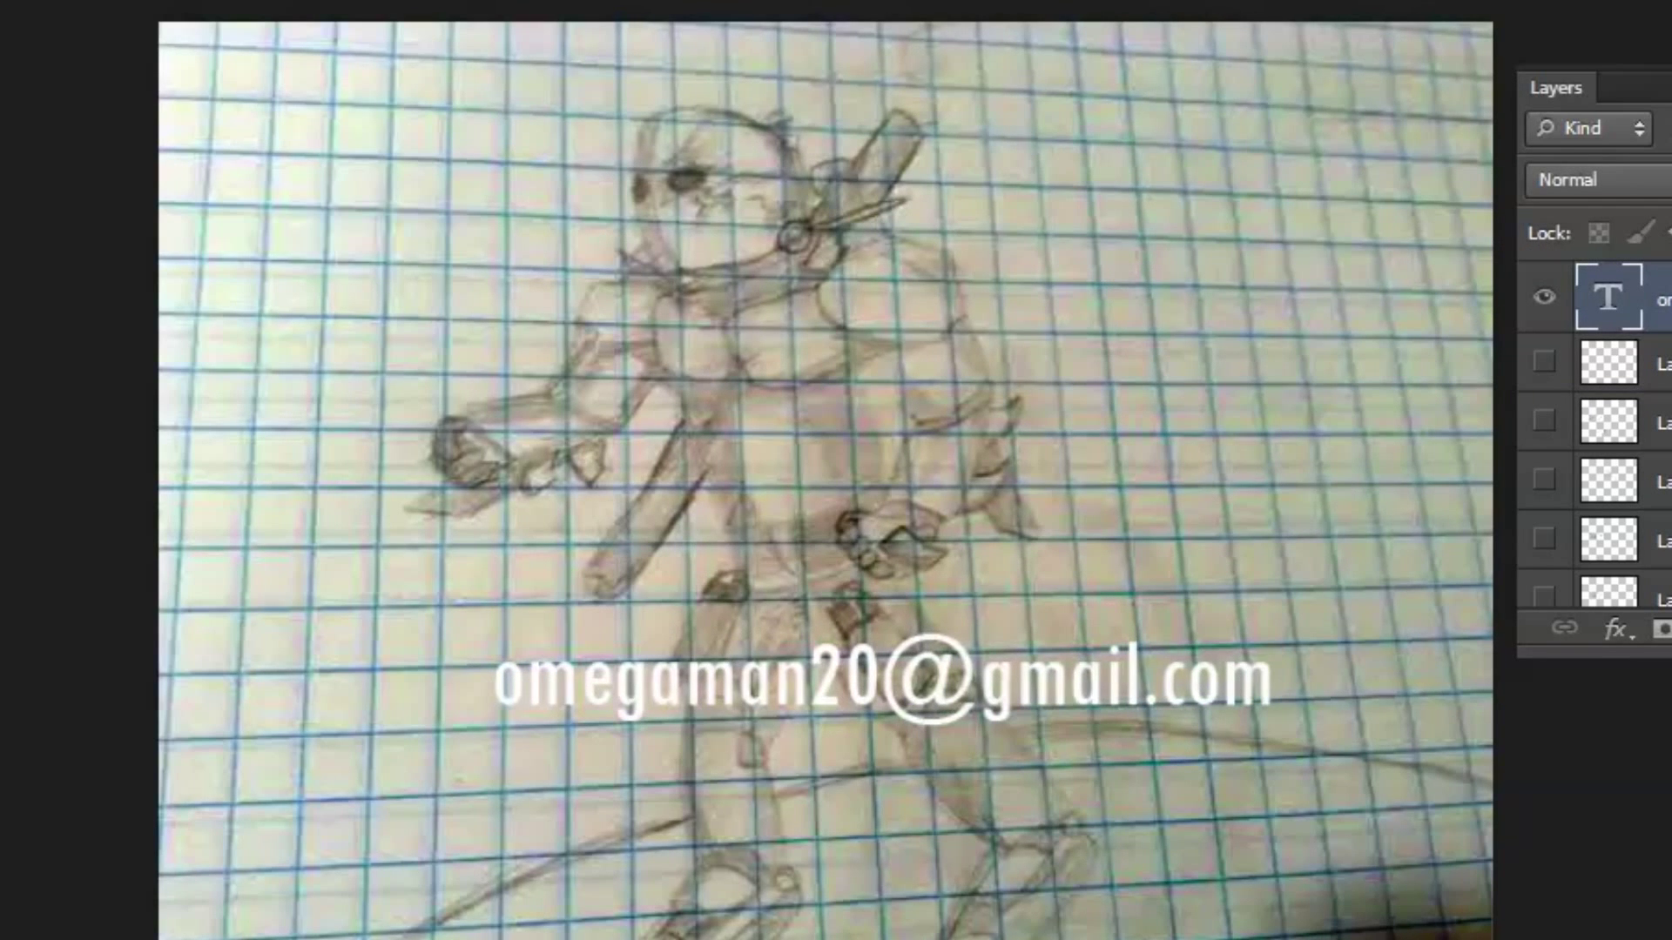
Recolour the entire contact e-mail text black
{"action": "left_click", "coordinate": [523, 671]}
{"action": "left_click_drag", "start_coordinate": [503, 676], "coordinate": [1285, 612]}
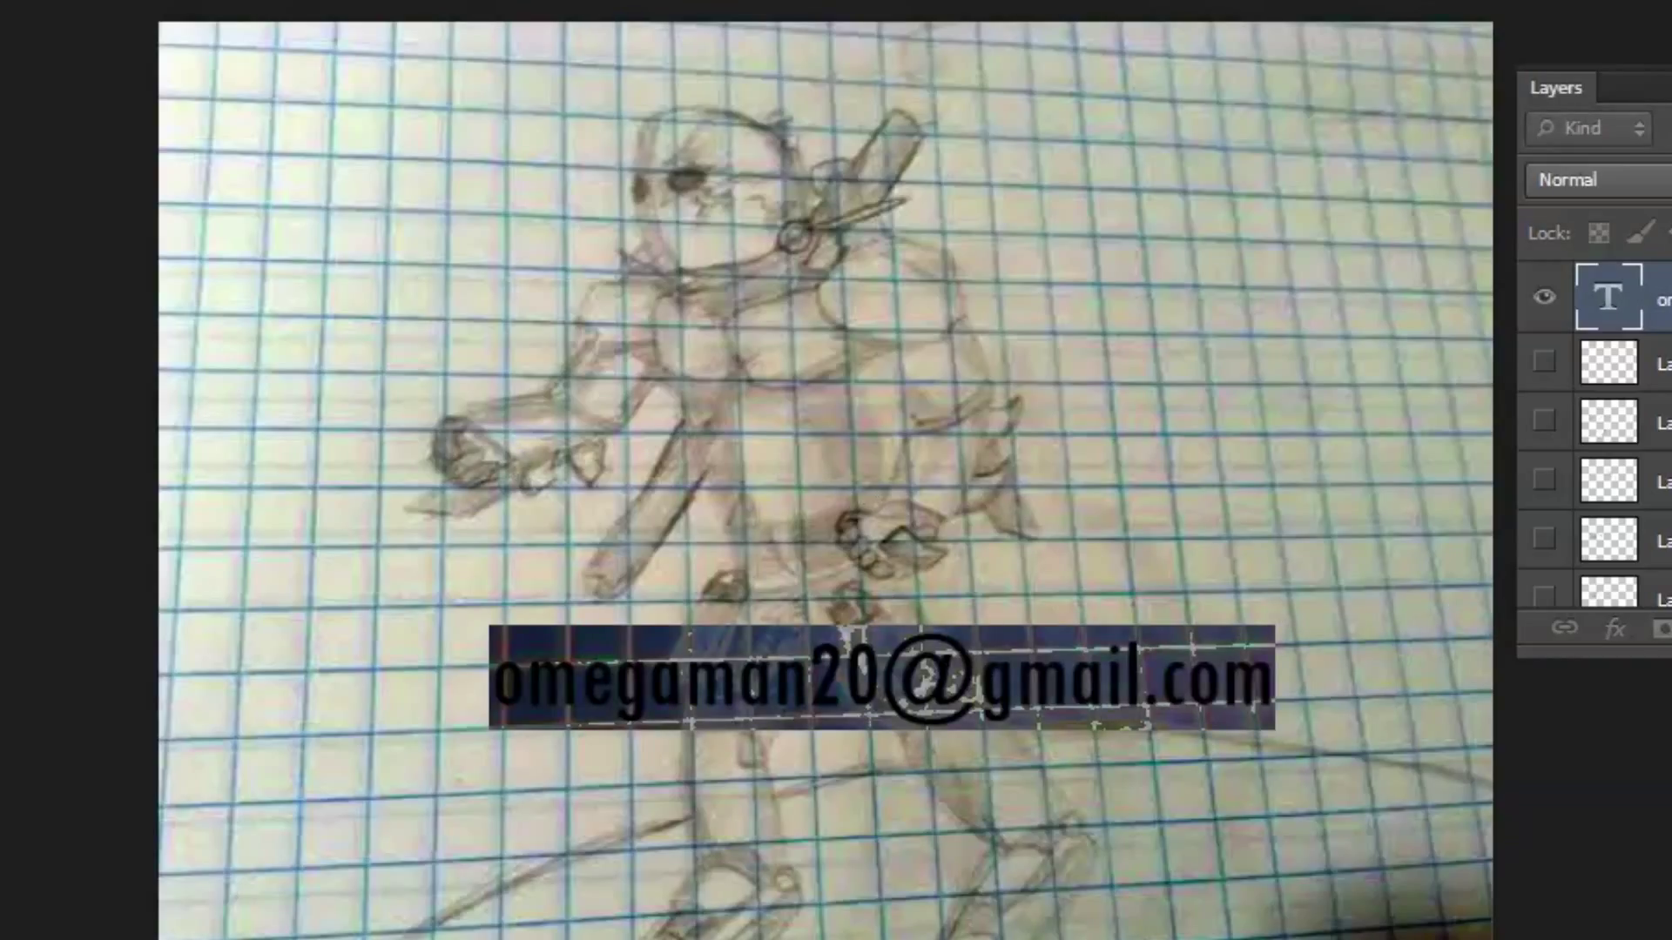
{"action": "key", "text": "ctrl+Return"}
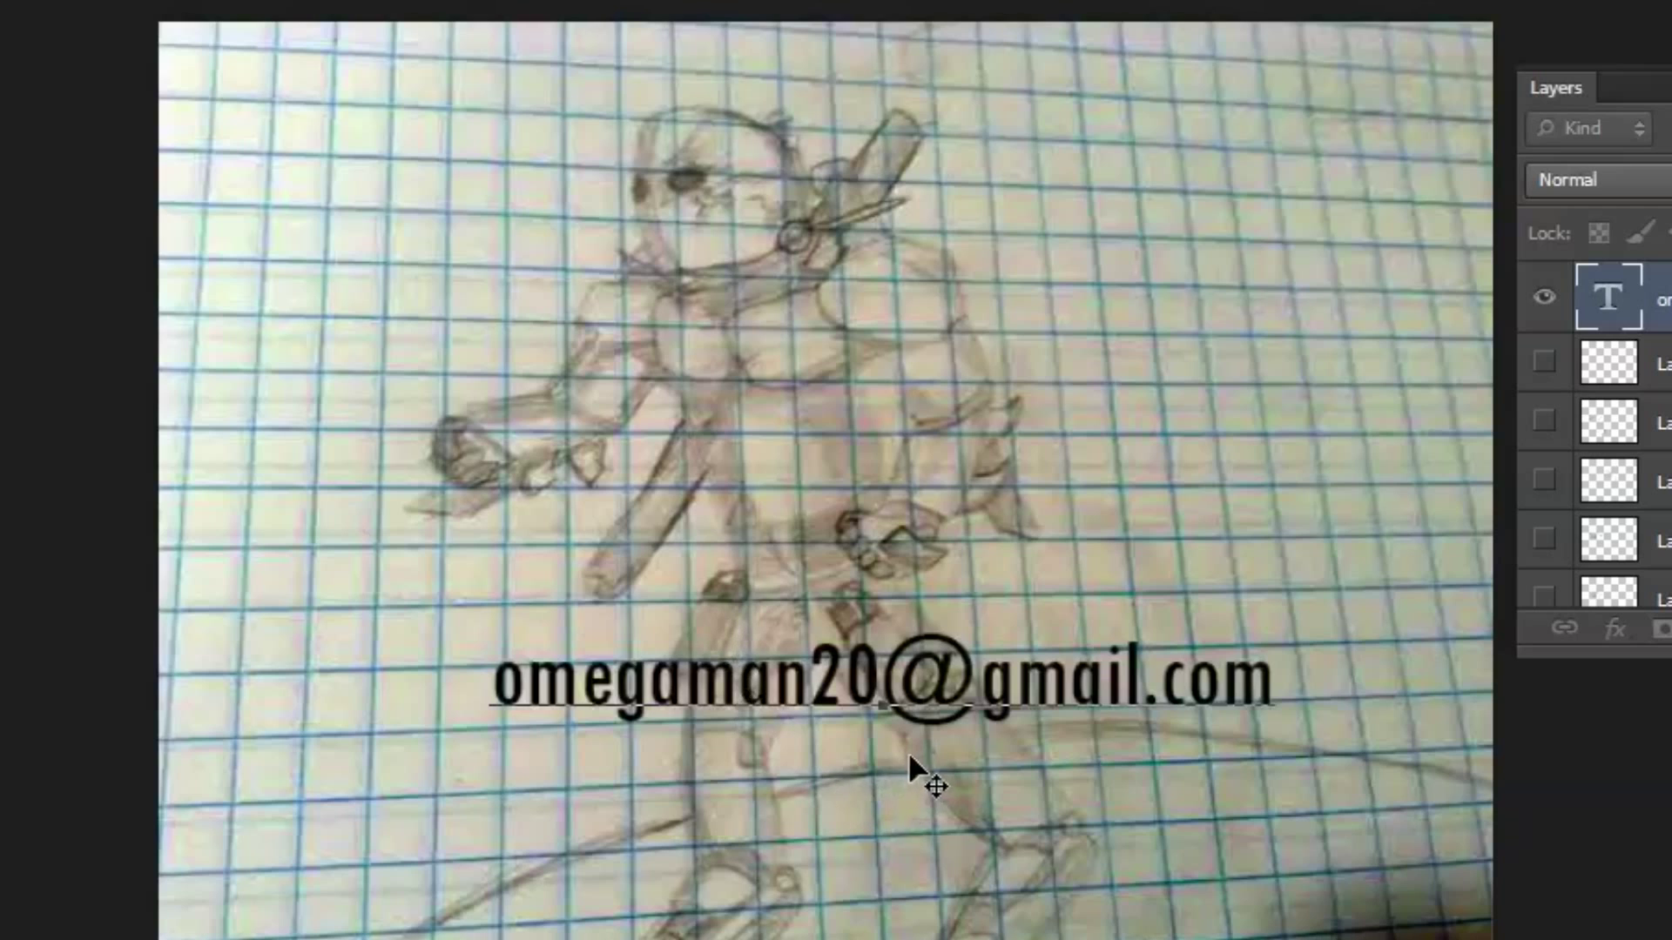